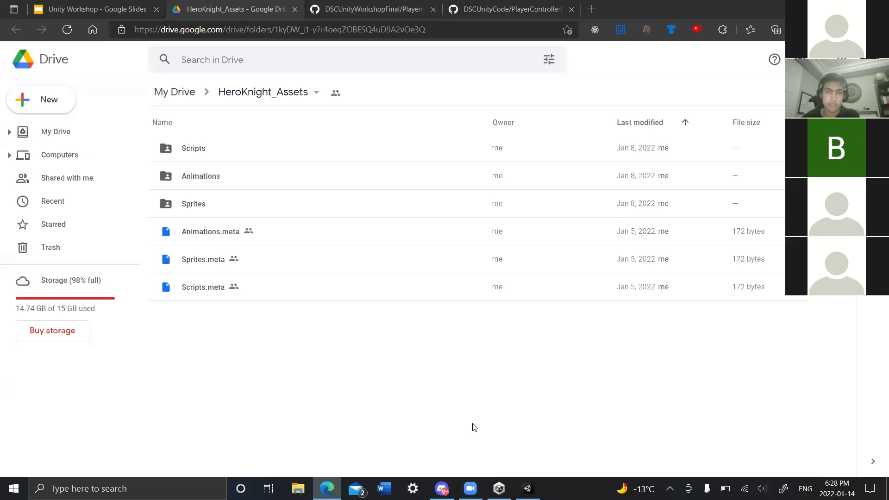
Download all six items in the HeroKnight_Assets folder, from Scripts through Scripts.meta, as a zip.
left_click(192, 151)
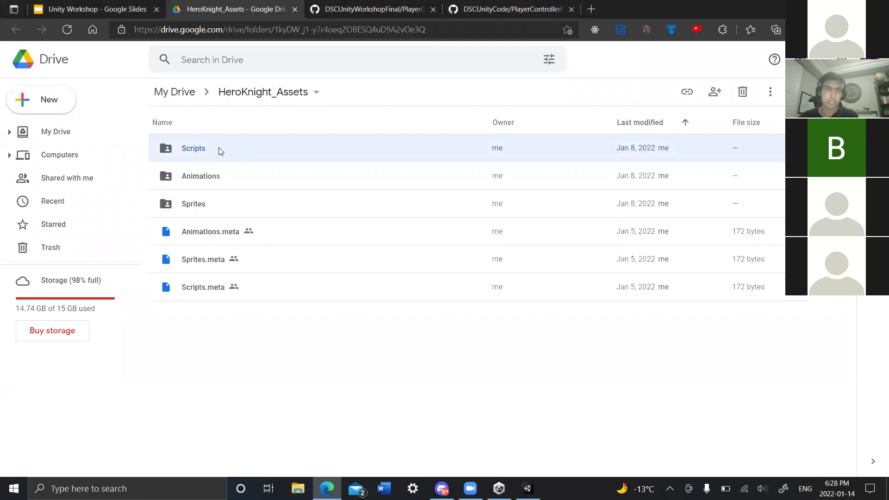
left_click(217, 288, "shift")
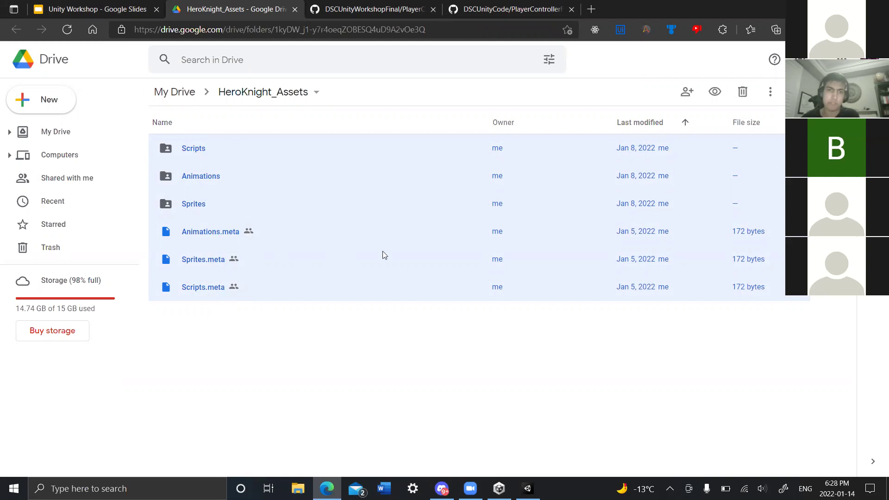
left_click(770, 95)
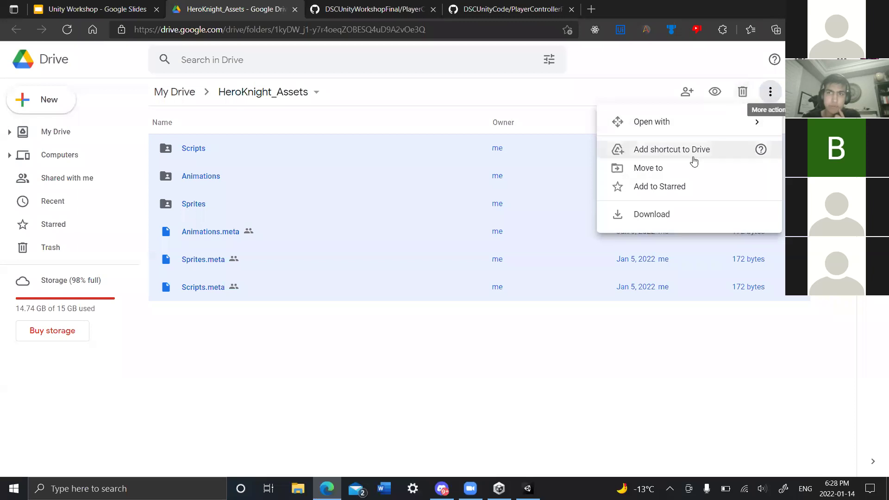
left_click(660, 213)
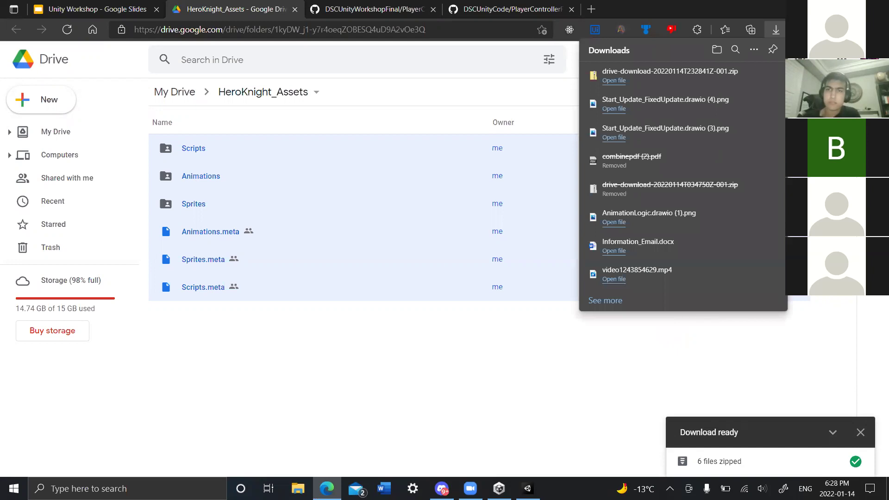
Open the downloaded drive-download-20220114T232841Z-001.zip and extract all its files to the suggested folder in Downloads.
left_click(639, 69)
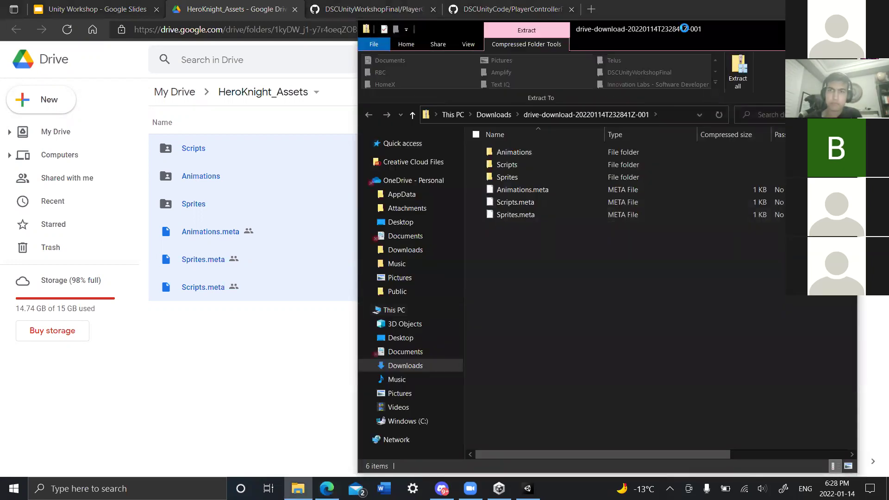
left_click_drag(684, 28, 604, 22)
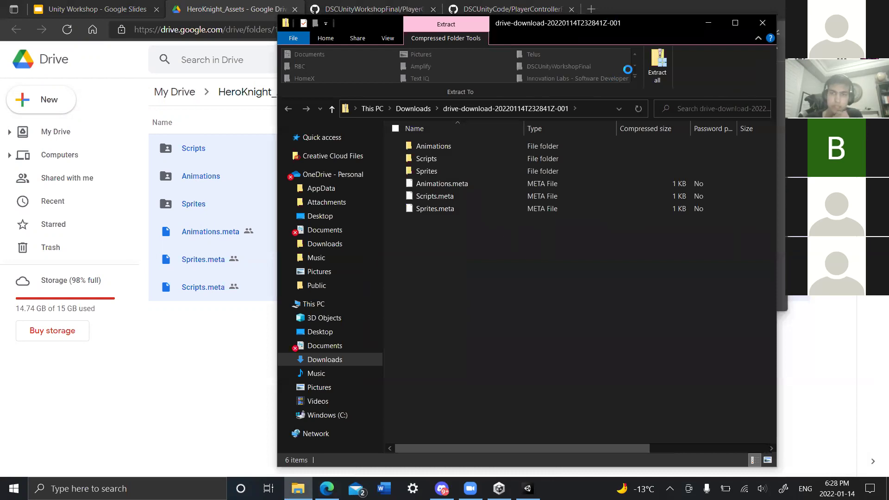
left_click(655, 69)
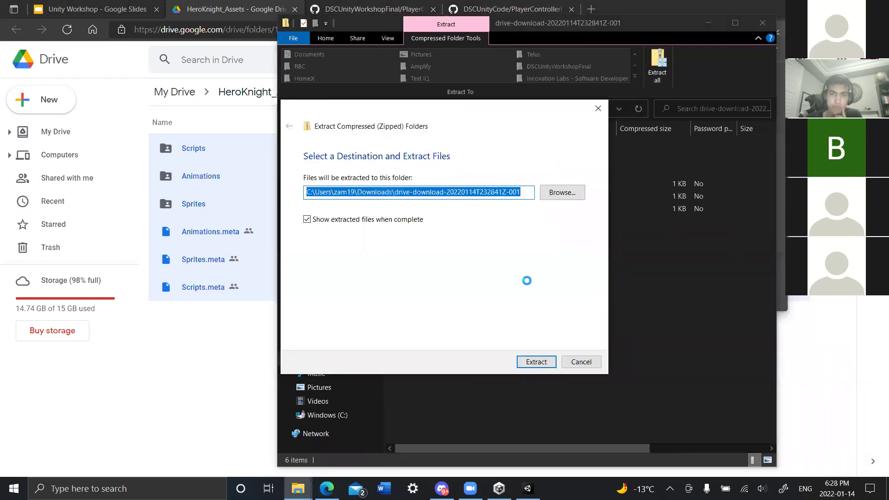
left_click(536, 362)
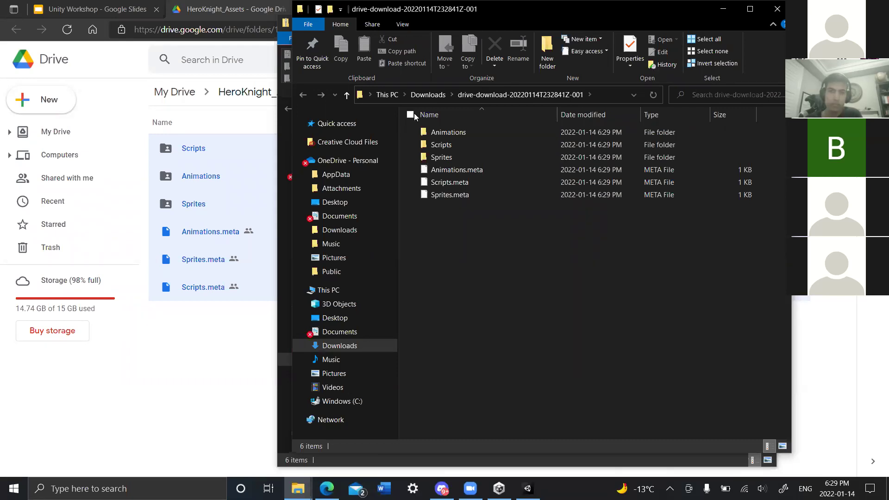
Import all six extracted files and folders into the Assets folder of the DSCUnityWorkshop2 project in Unity.
key("alt+Tab")
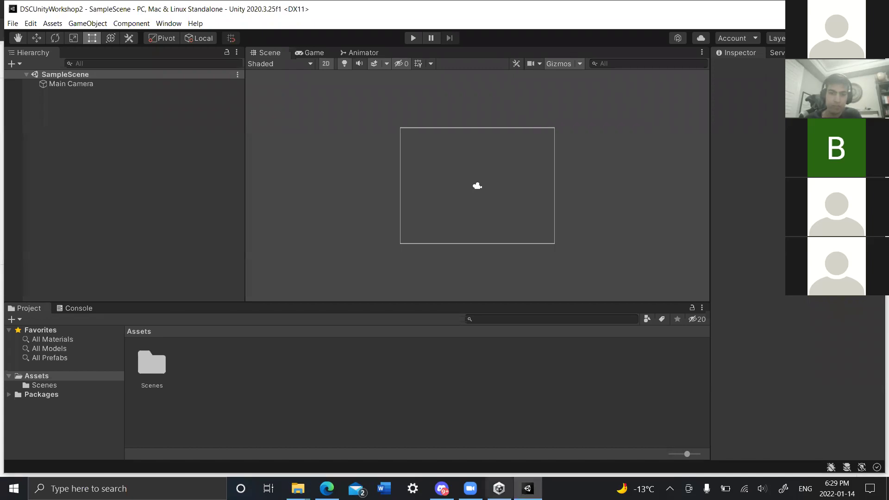
mouse_move(298, 488)
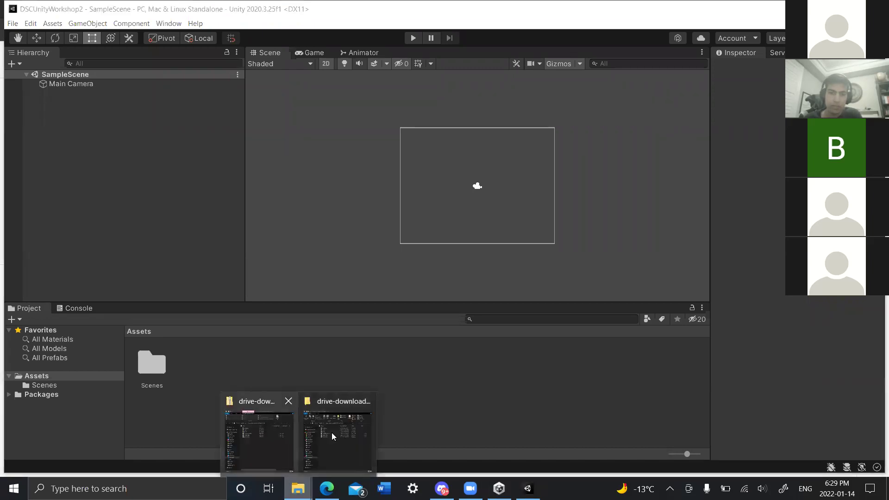
left_click(332, 431)
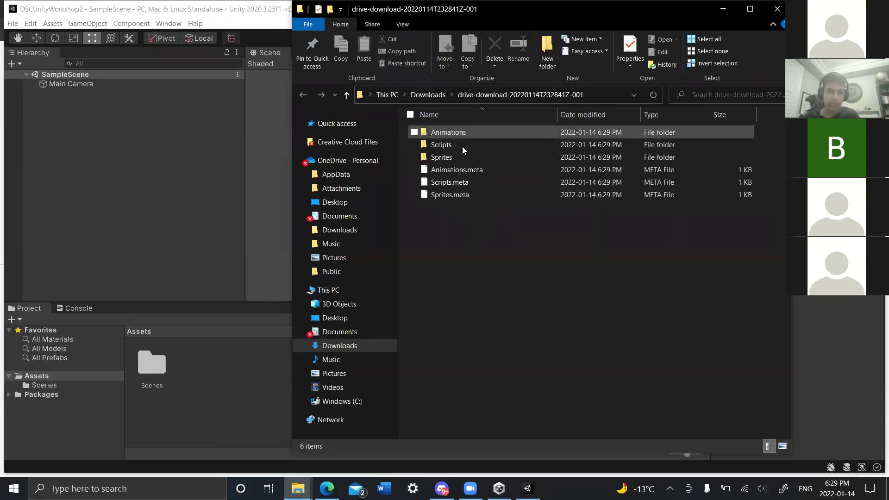
left_click(463, 194, "shift")
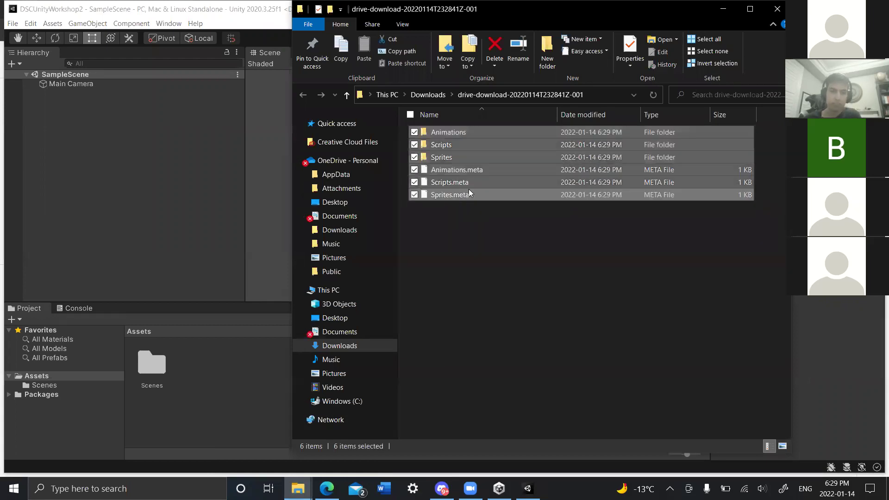
left_click_drag(493, 8, 506, 13)
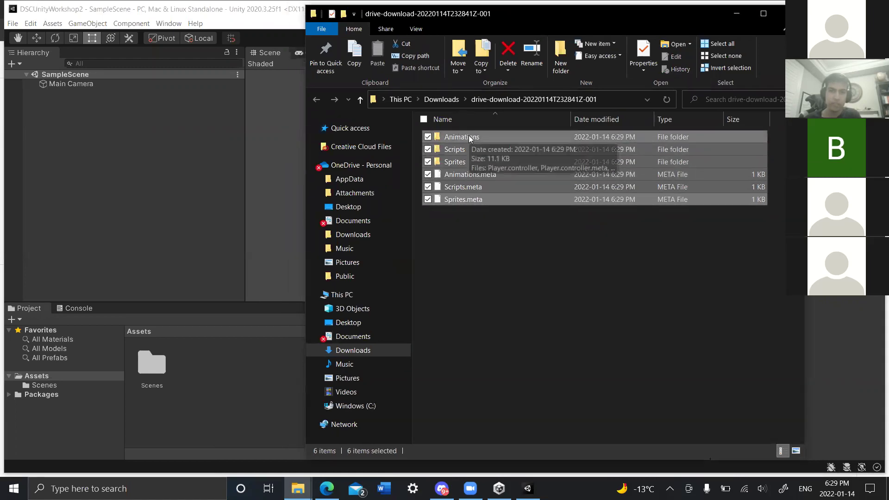
left_click_drag(469, 136, 212, 350)
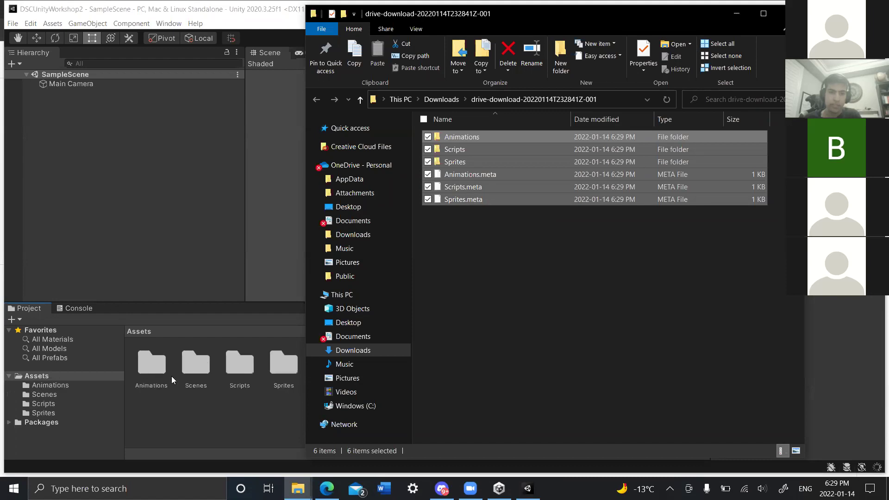
left_click(737, 17)
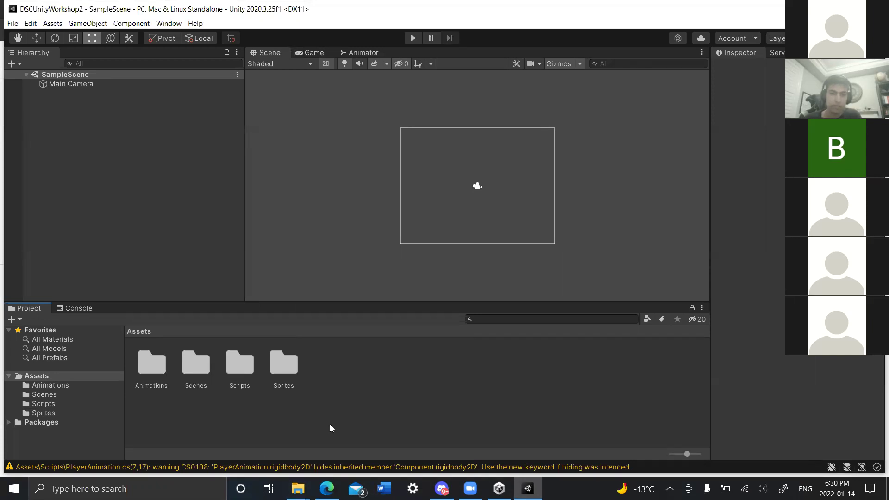
Switch to the extracted folder in File Explorer and arrange it side by side with the Unity window.
left_click(327, 489)
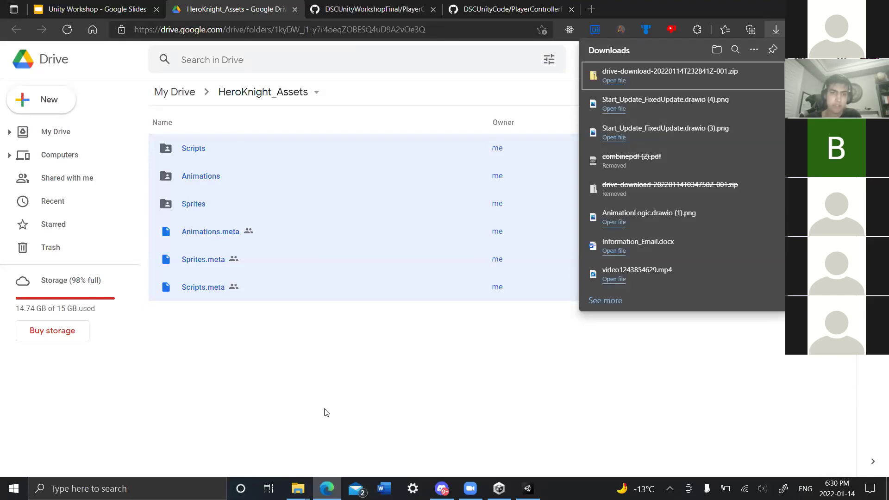
mouse_move(297, 489)
left_click(329, 442)
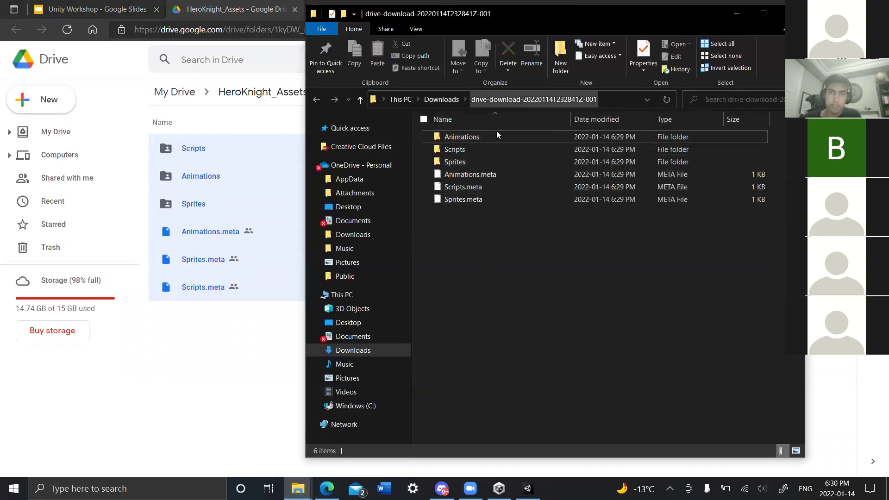
left_click(472, 139)
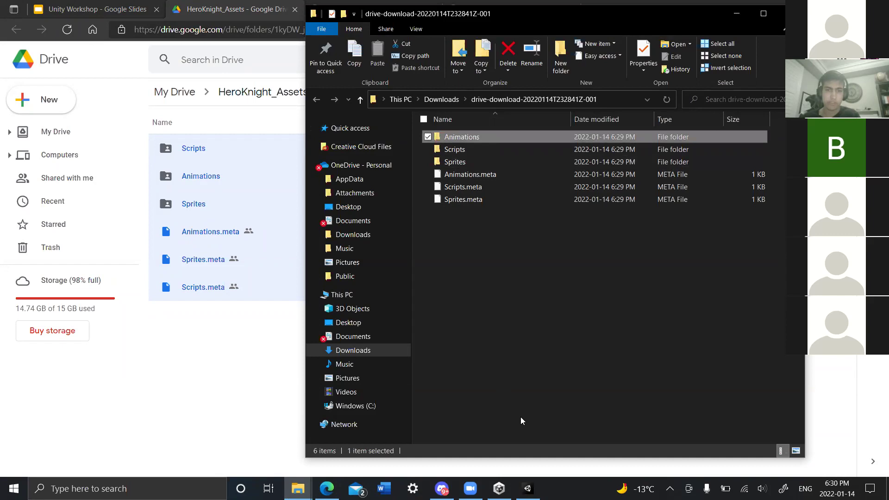
left_click(528, 489)
left_click_drag(557, 13, 281, 59)
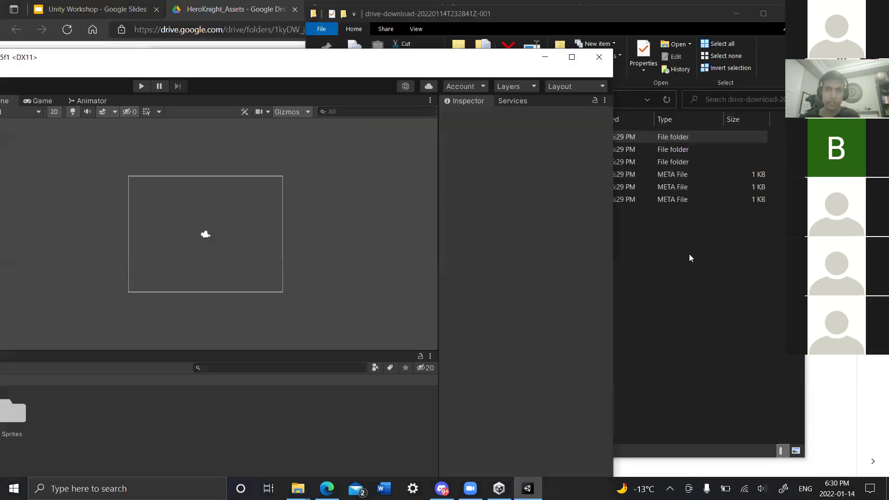
left_click(690, 258)
left_click_drag(548, 16, 628, 11)
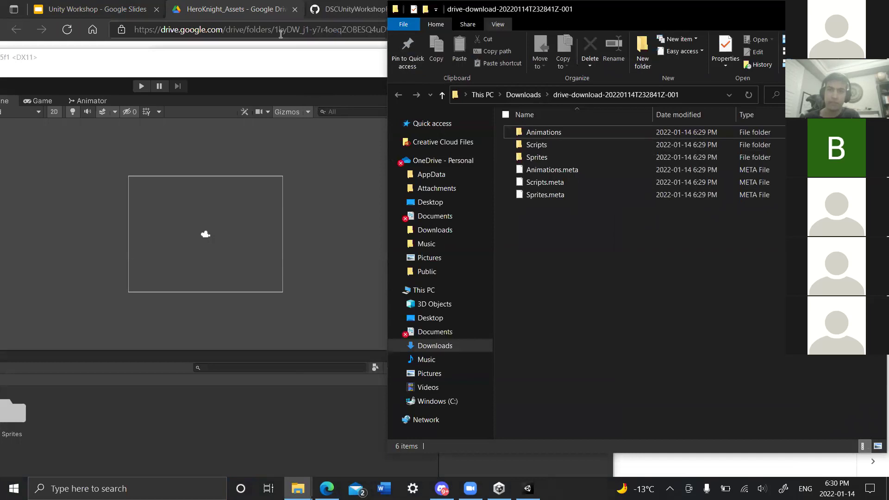
left_click_drag(239, 60, 248, 51)
left_click(560, 100)
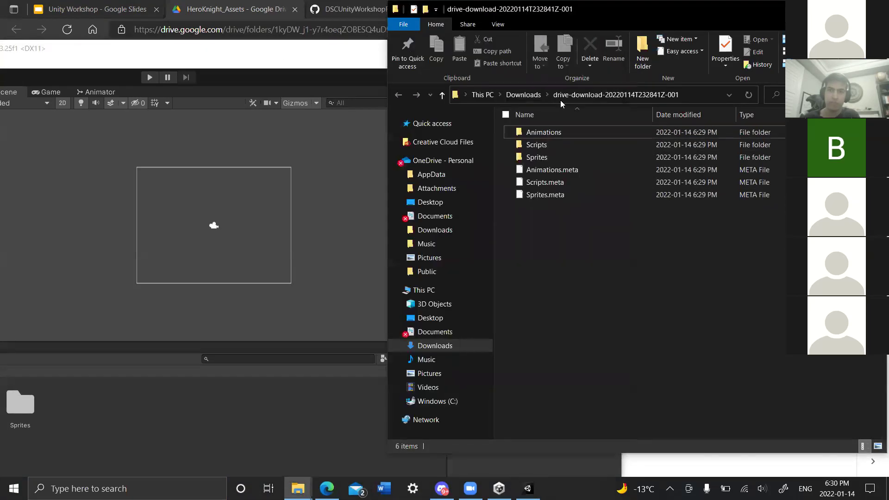
Try to bring all six extracted items into the Unity Assets folder a second time.
left_click(548, 132)
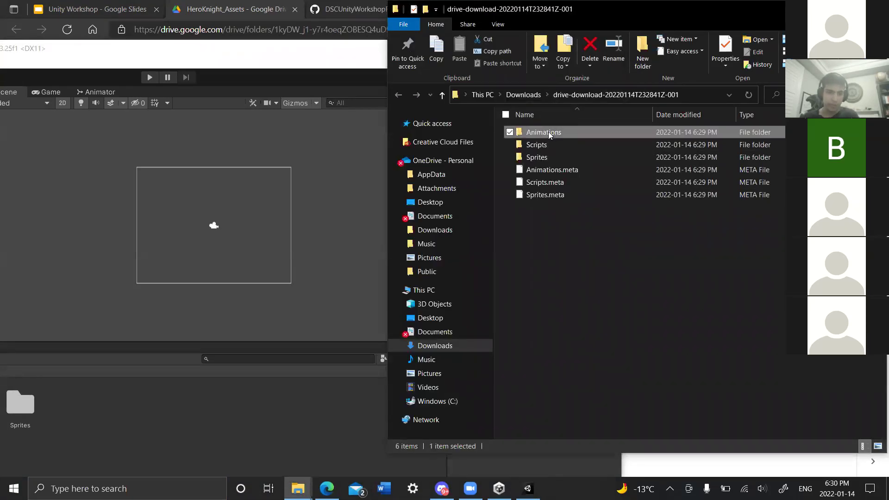
left_click(544, 196, "shift")
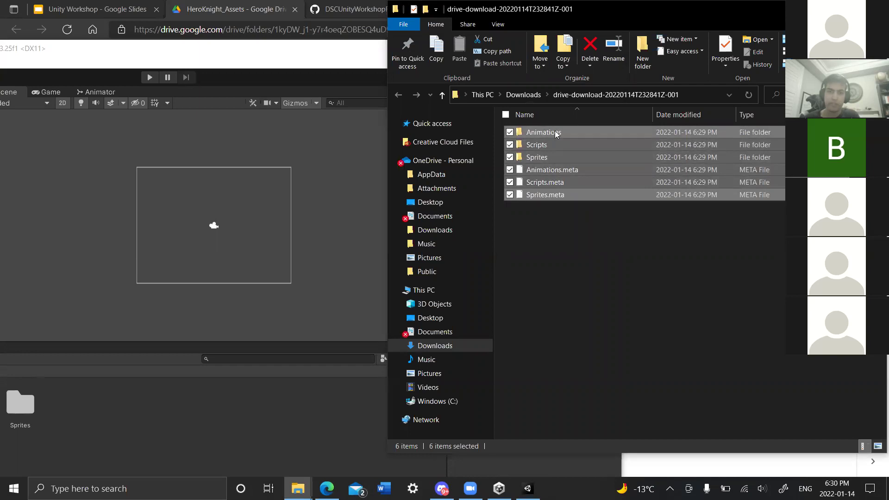
left_click_drag(556, 134, 87, 419)
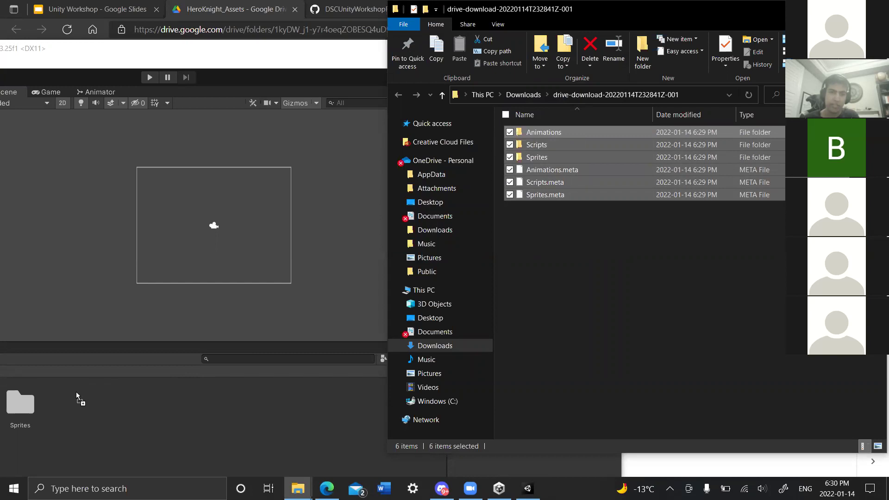
left_click_drag(79, 402, 545, 131)
Close the extracted folder's window and bring the Unity editor window back into full view.
left_click(820, 9)
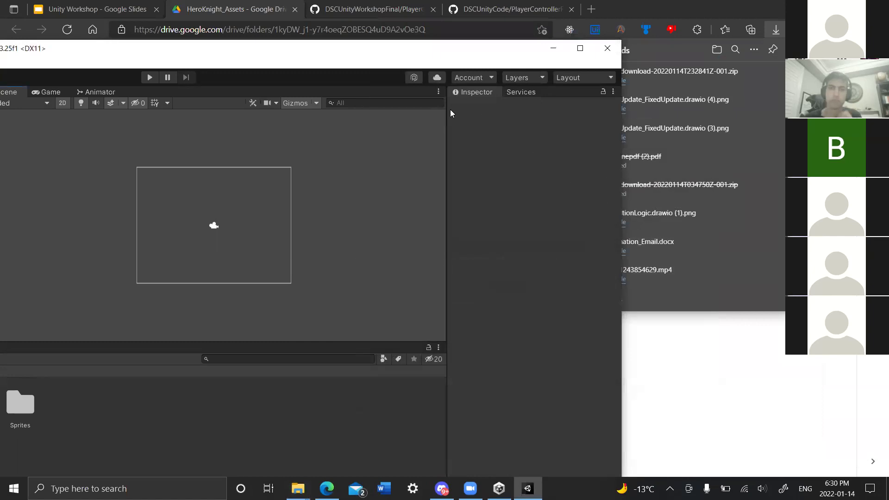
double_click(441, 51)
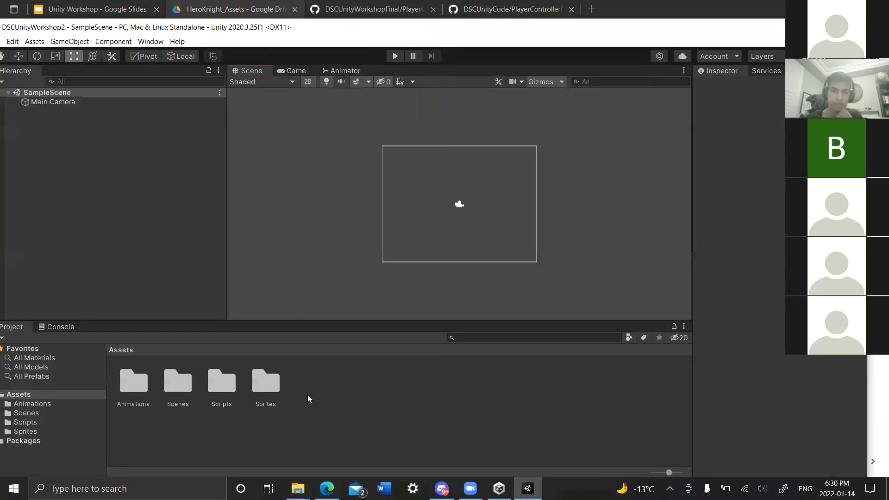
double_click(453, 38)
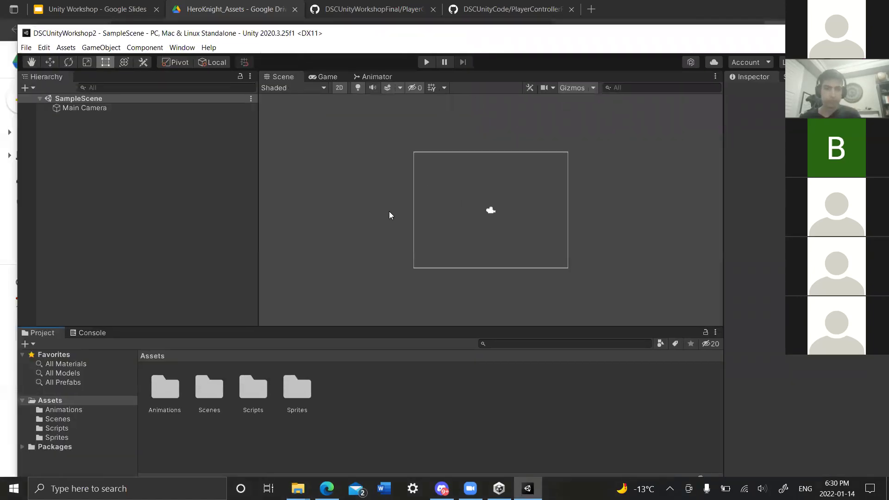
Switch to the Unity Workshop presentation in the browser and review the Steps to Take slide.
left_click(327, 488)
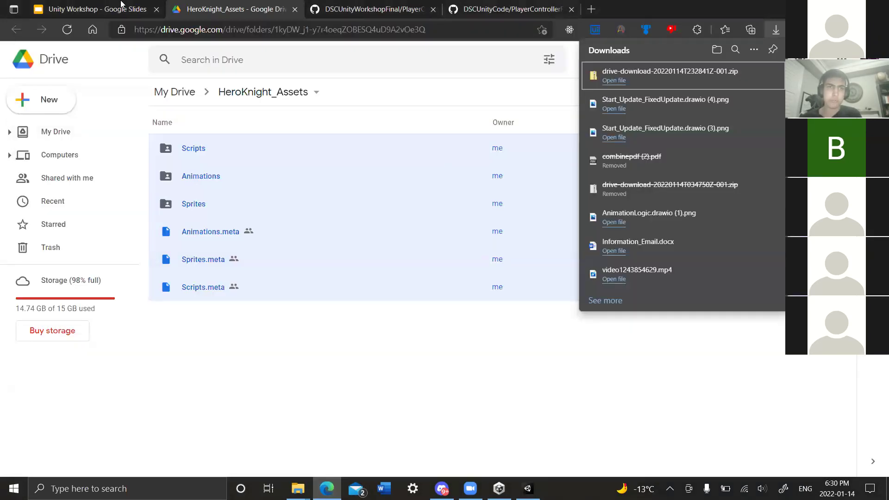
left_click(98, 9)
scroll(59, 301, "down", 3)
left_click(66, 308)
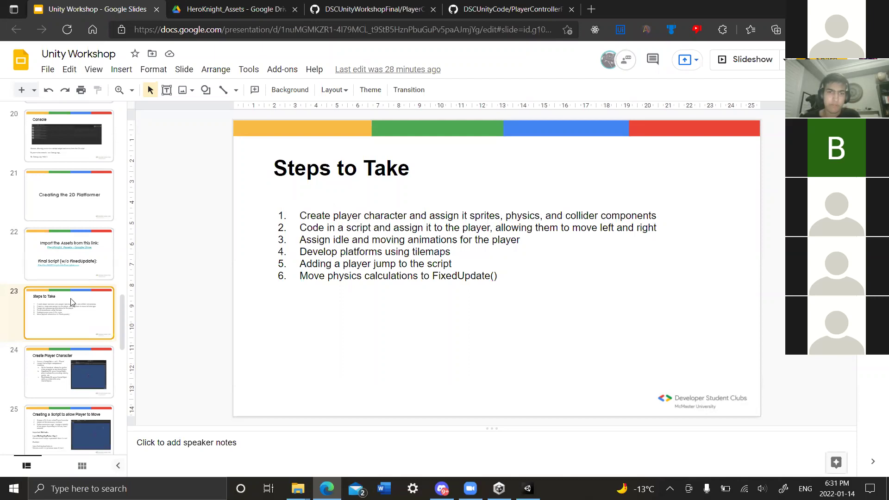
Review the Create Player Character slide, highlighting its instruction to create a GameObject called "Player".
key("Down")
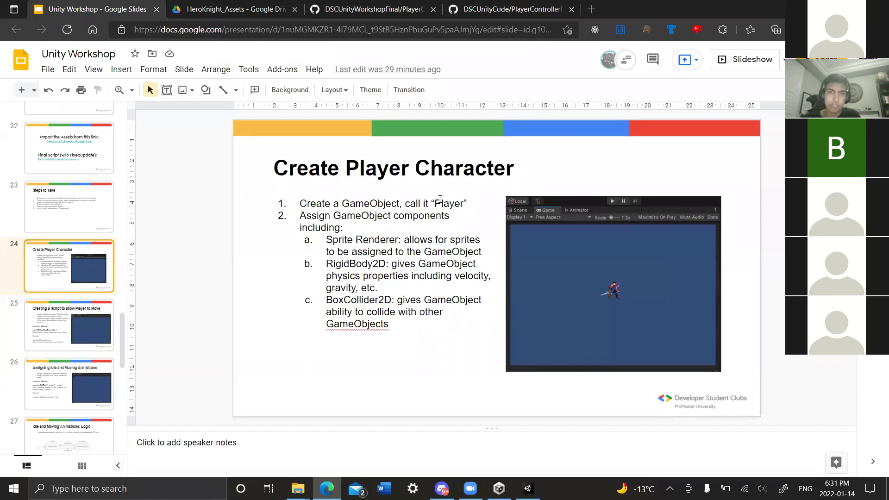
left_click_drag(468, 204, 285, 209)
left_click(308, 199)
triple_click(308, 204)
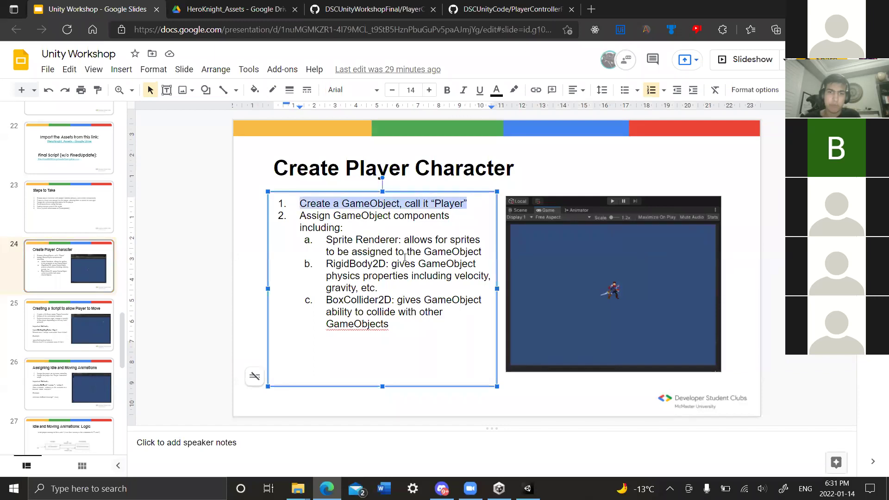
Switch to the Unity editor, create an empty GameObject named "Player" in SampleScene, and save the scene.
key("alt+Tab")
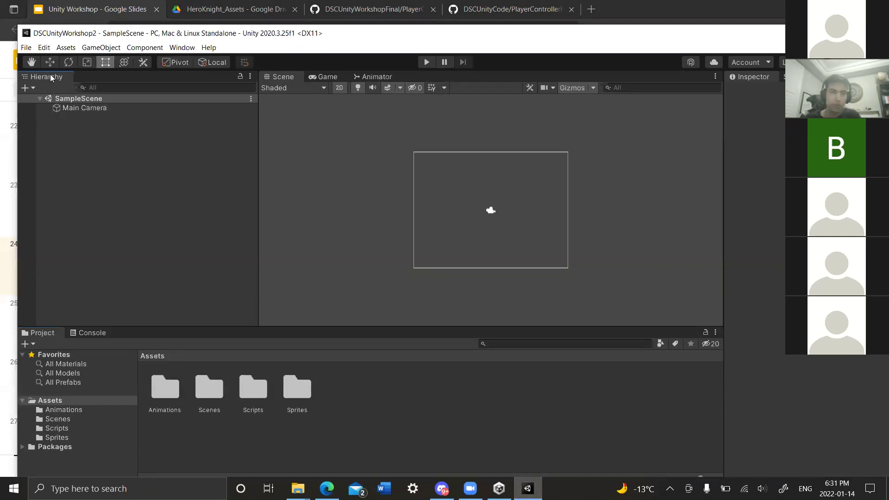
right_click(77, 120)
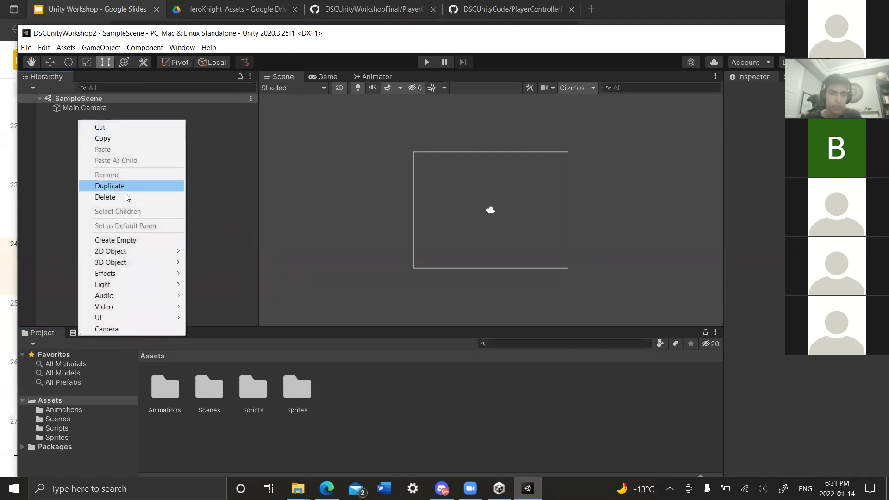
left_click(135, 242)
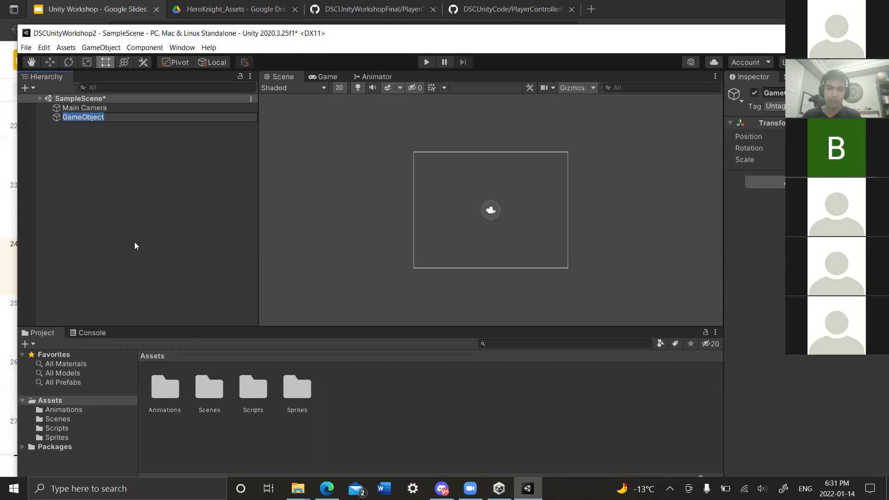
type("Player")
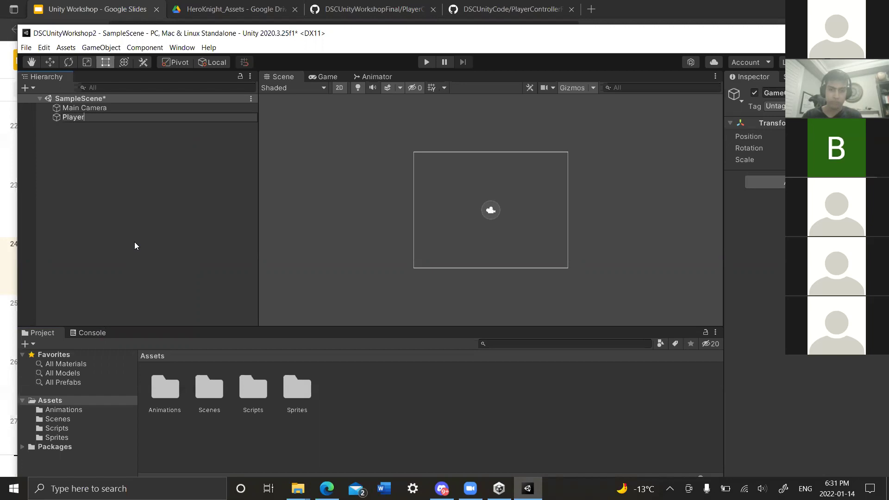
key("Return")
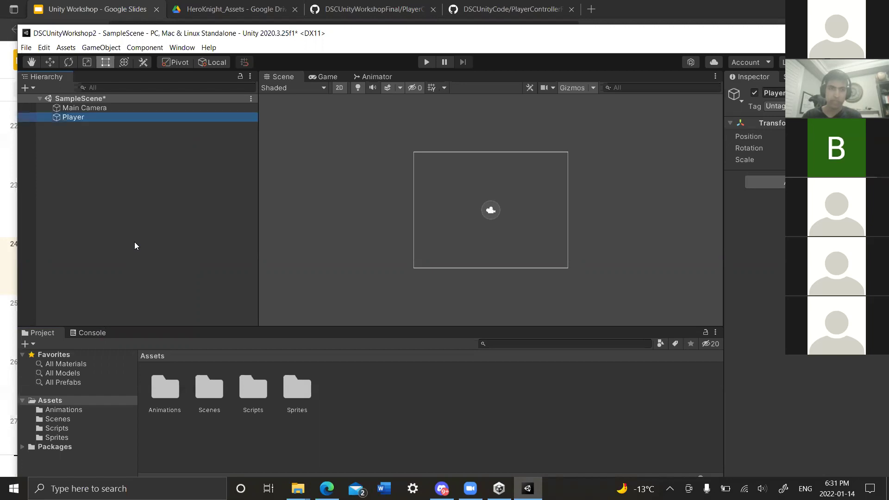
key("ctrl+s")
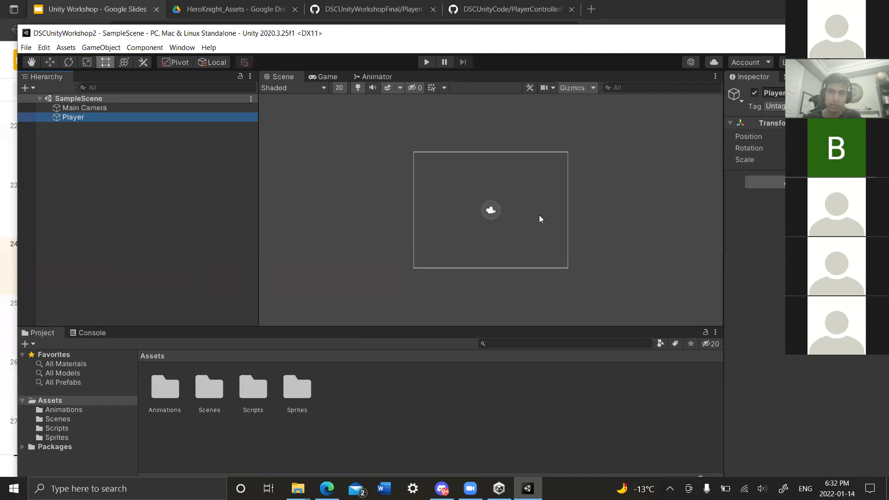
Add a Sprite Renderer component to the Player object.
left_click(776, 182)
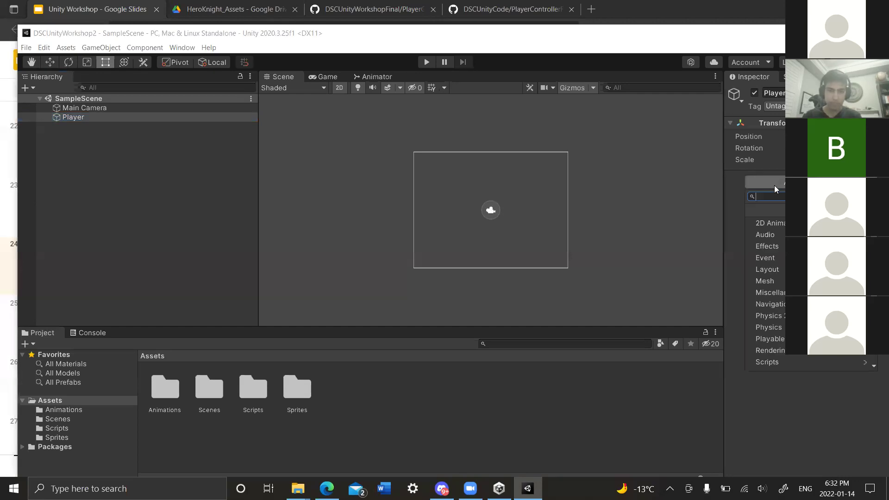
type("spriteren")
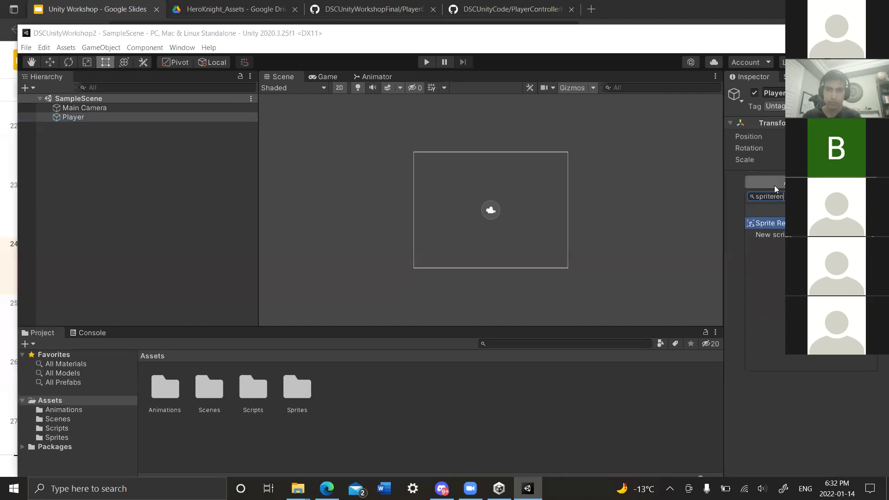
key("Return")
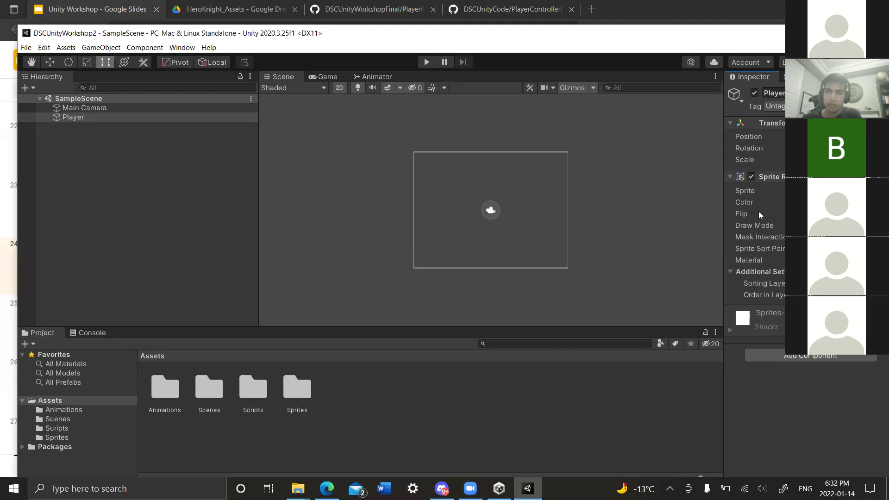
scroll(498, 208, "up", 3)
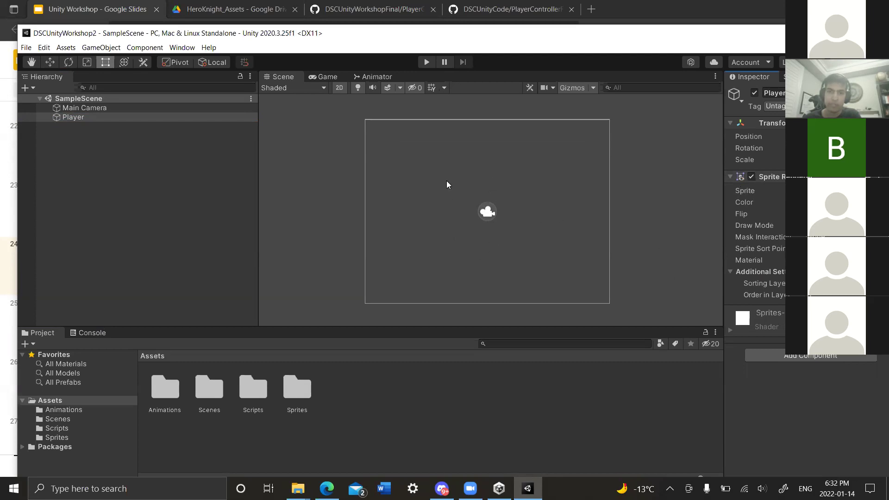
scroll(452, 208, "down", 1)
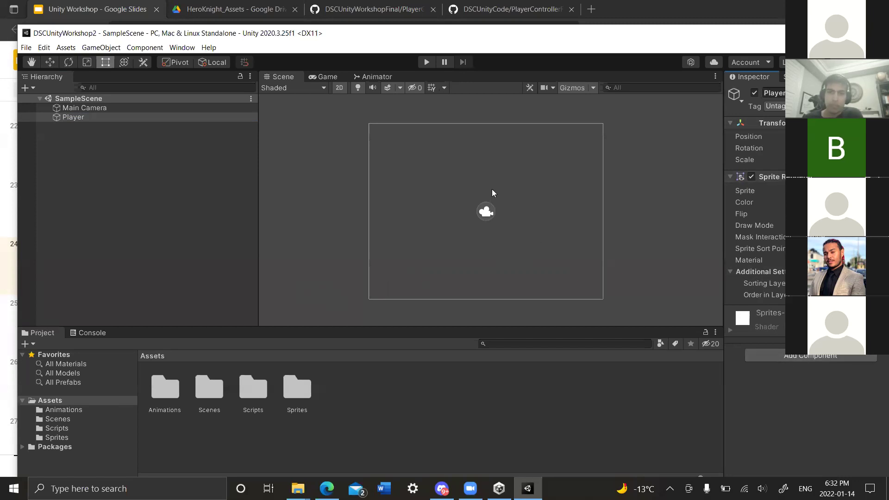
scroll(482, 207, "up", 1)
scroll(482, 207, "up", 1)
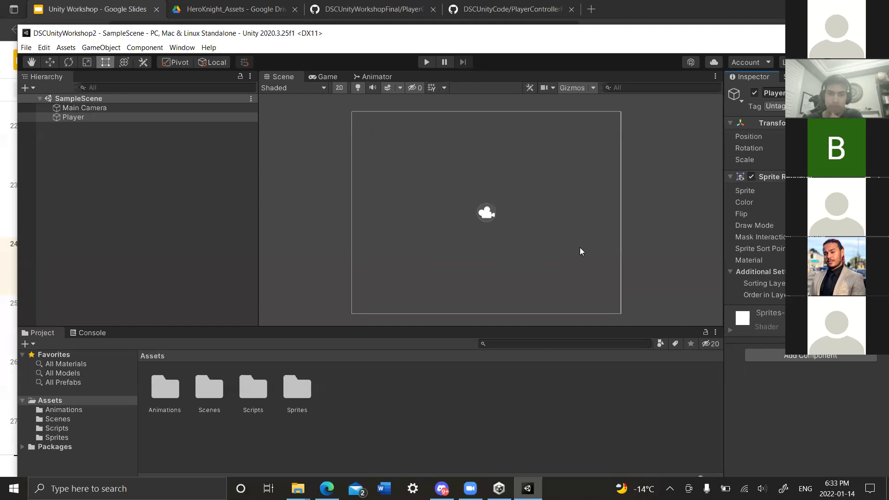
left_click(793, 358)
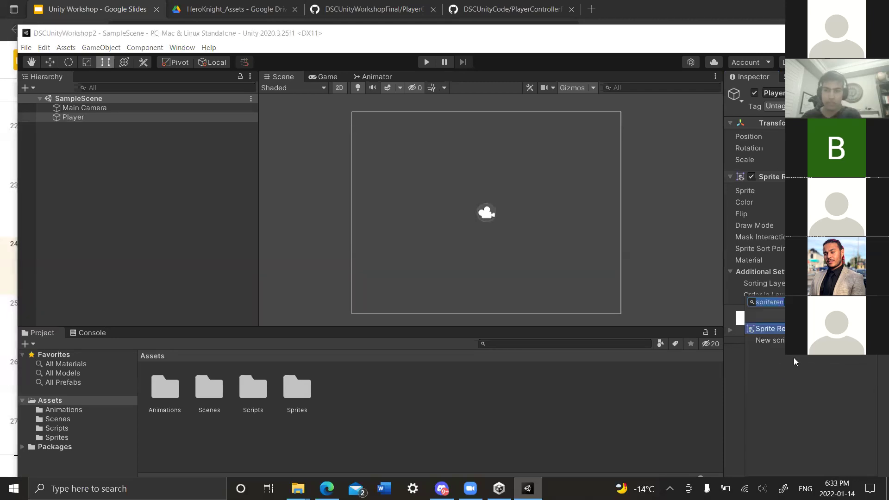
key("BackSpace")
type("sprite")
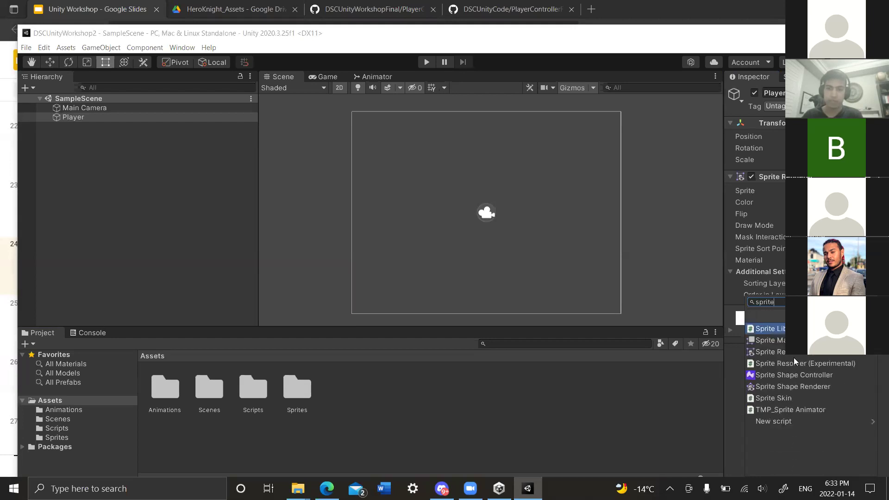
type("red")
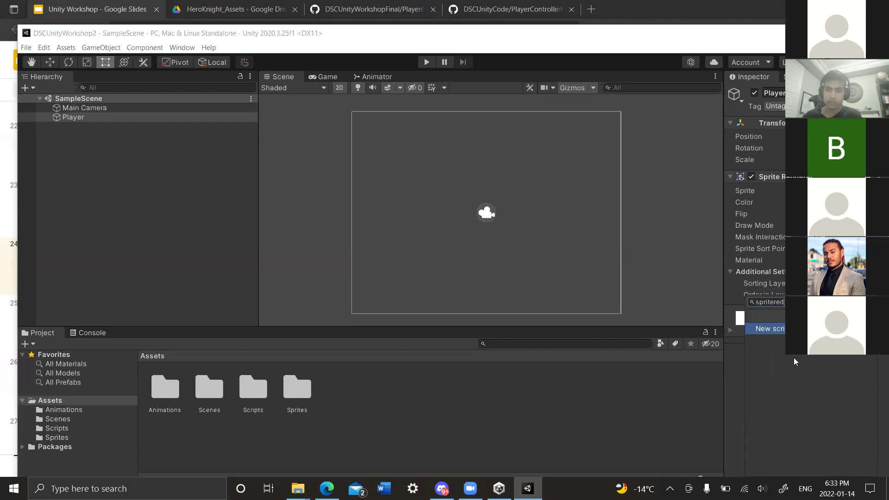
key("BackSpace")
type("n")
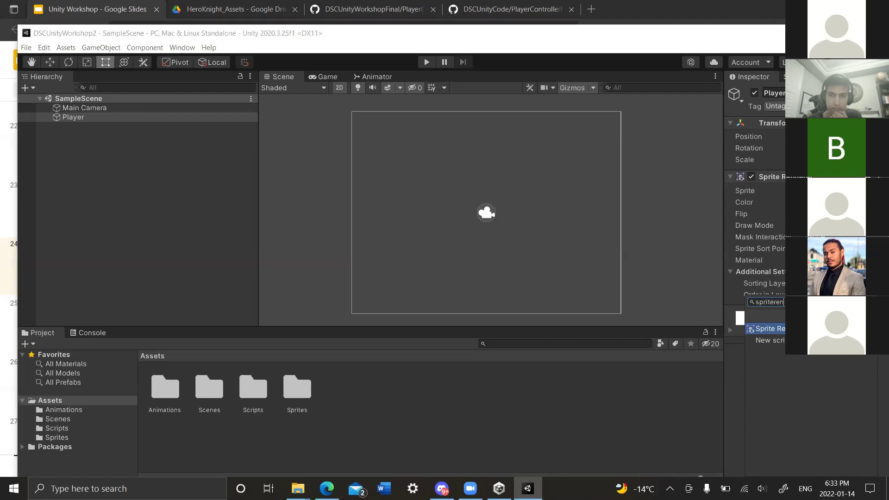
key("ctrl+a")
key("BackSpace")
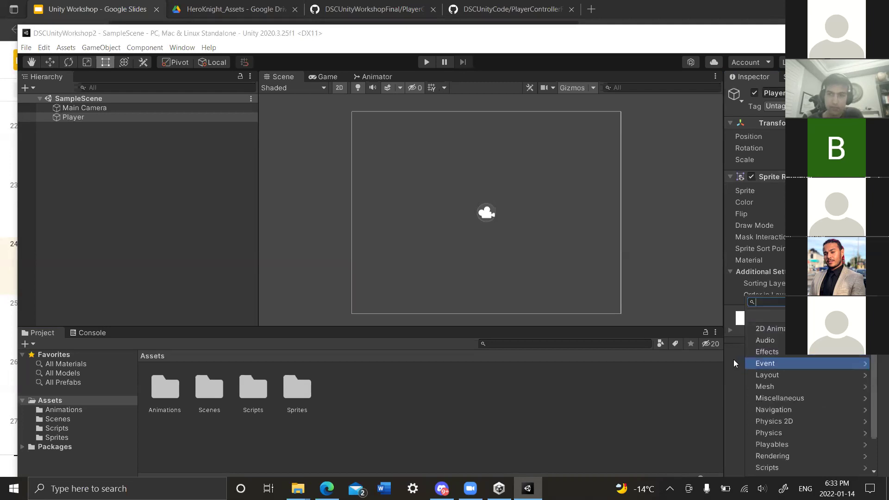
key("Escape")
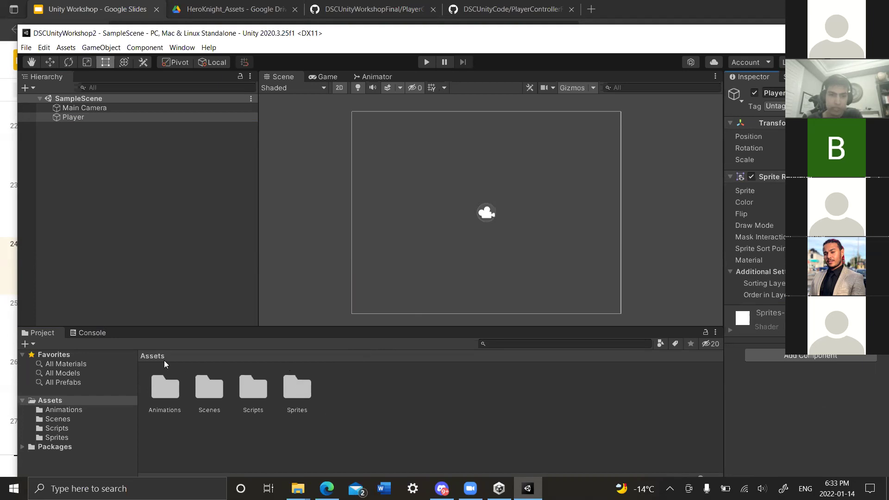
Assign the first HeroKnight sprite of the expanded sheet in the Sprites folder to the Player's Sprite Renderer and save the scene.
double_click(298, 391)
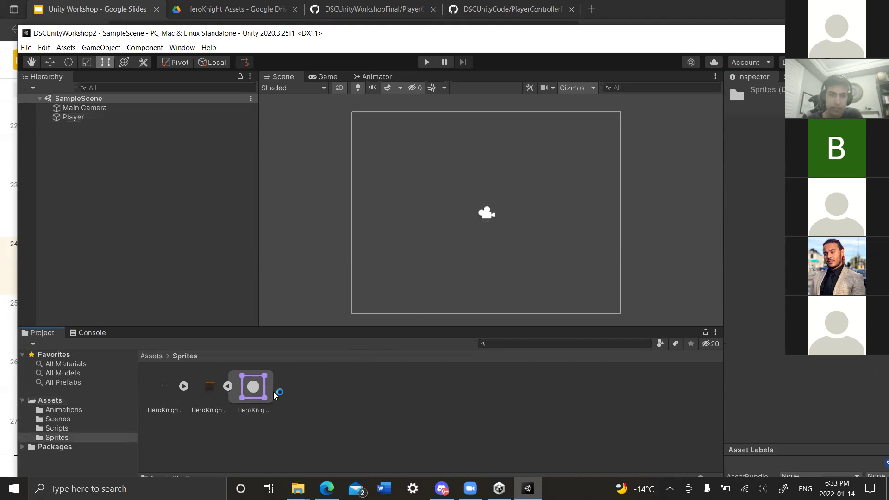
left_click(184, 386)
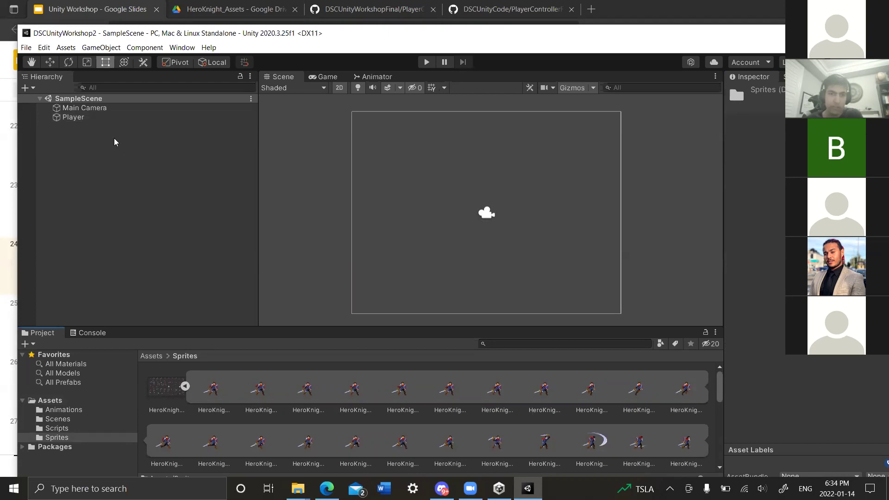
left_click(74, 118)
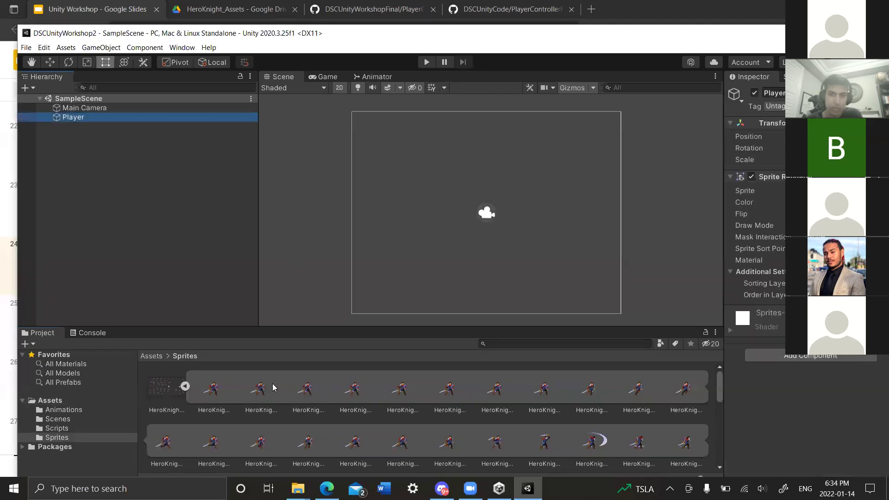
left_click(213, 392)
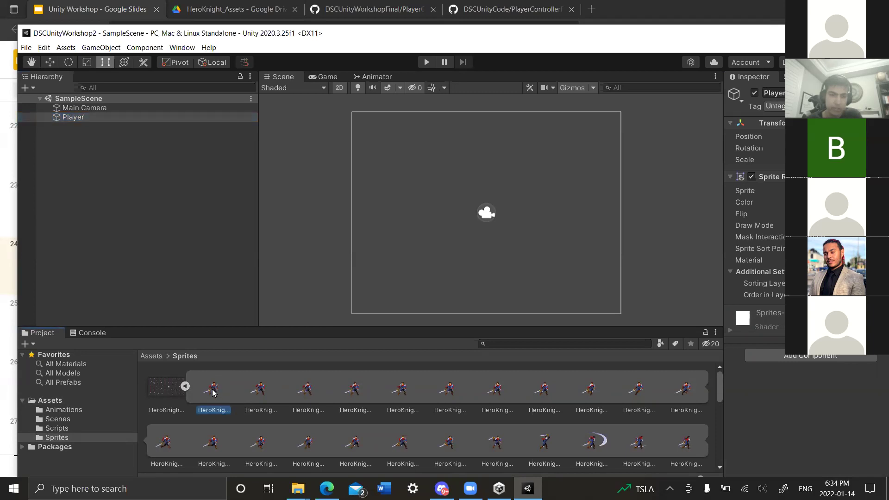
left_click_drag(213, 391, 822, 191)
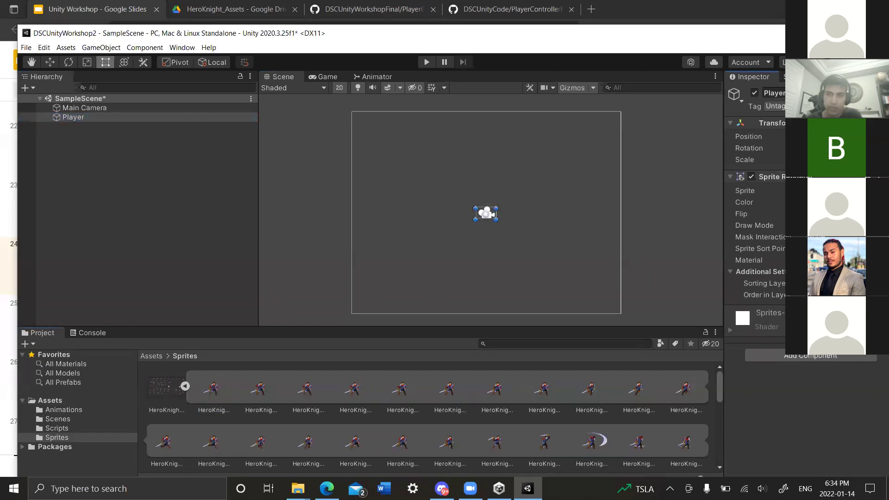
scroll(476, 221, "up", 3)
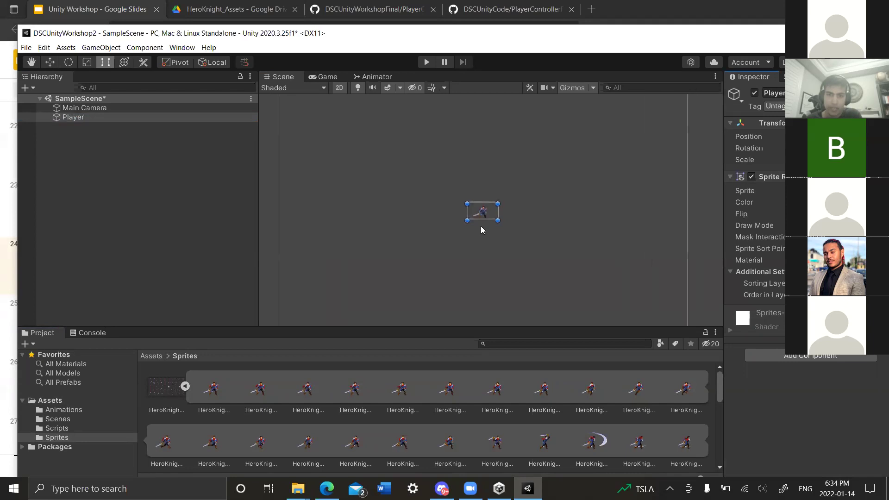
scroll(477, 221, "up", 2)
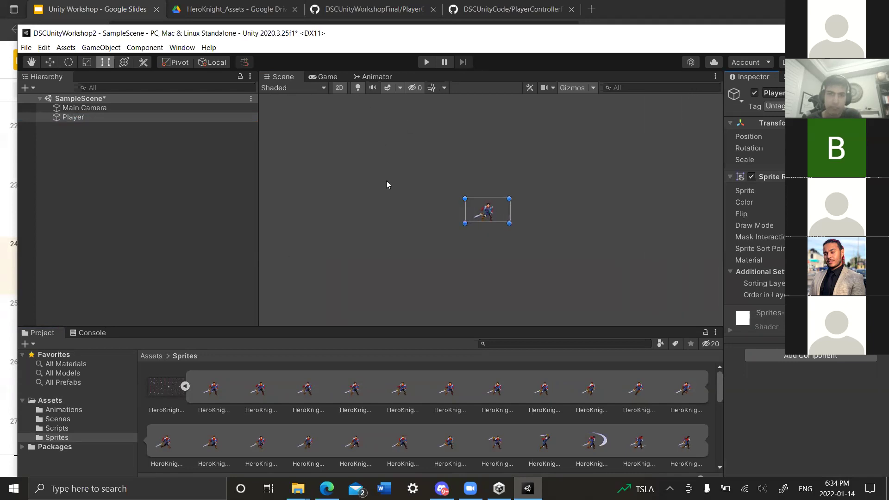
key("ctrl+s")
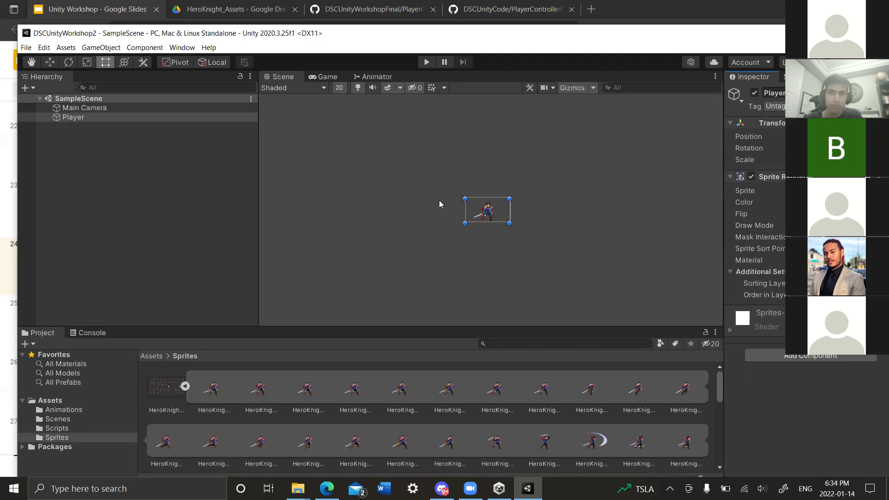
Show the Player in the Game view and reassign the first HeroKnight sprite to its Sprite Renderer.
left_click(327, 76)
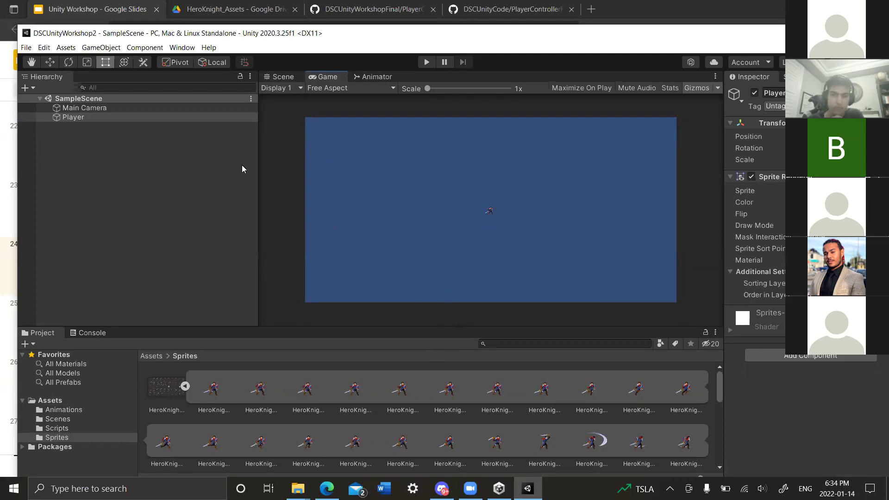
left_click(95, 119)
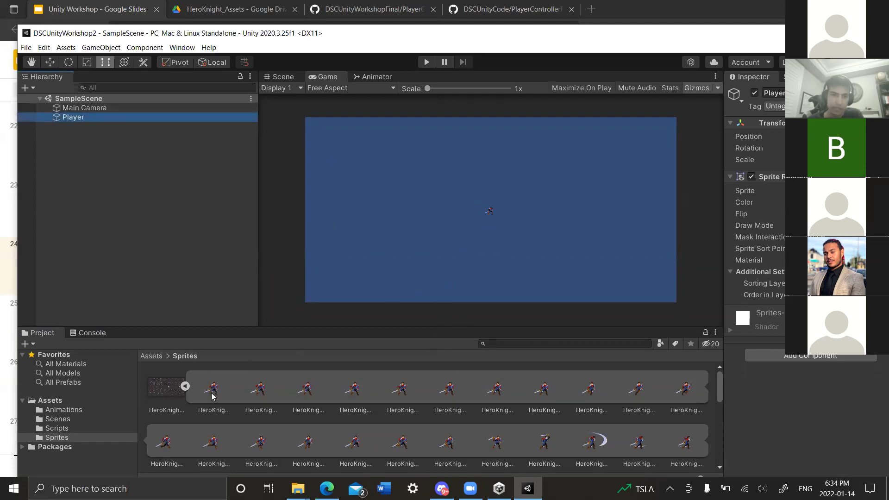
left_click_drag(212, 392, 824, 191)
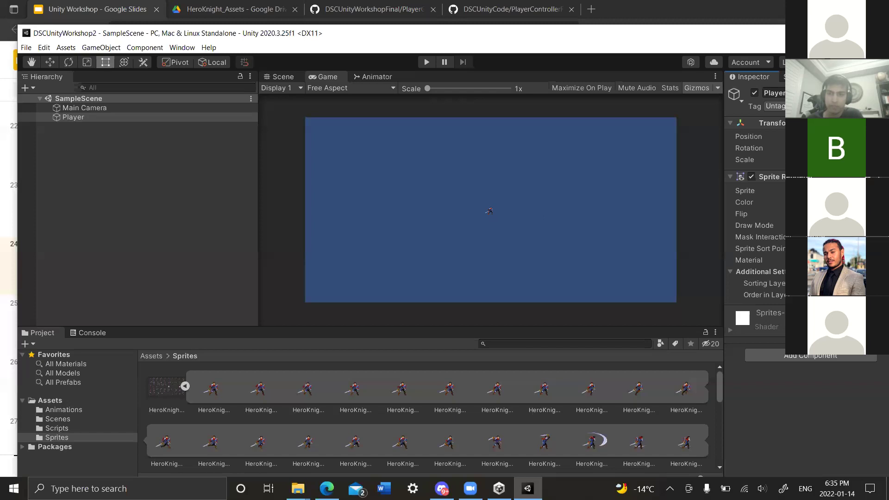
Set the Player's scale to 3 in both X and Y and save the scene.
type("3")
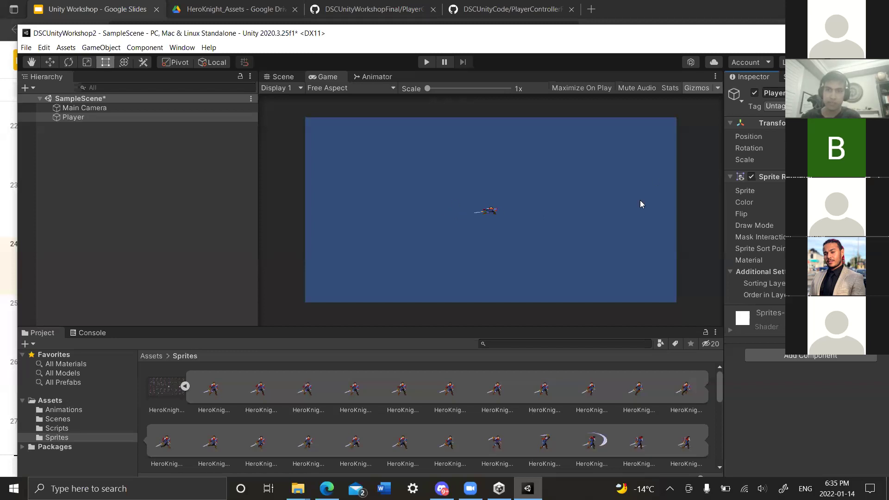
key("ctrl+z")
key("ctrl+s")
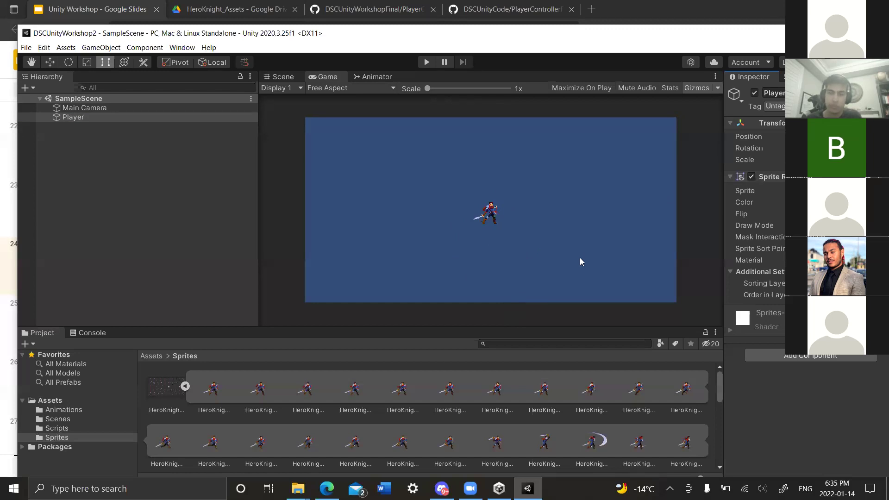
Add a Rigidbody 2D component to the Player object.
left_click(795, 357)
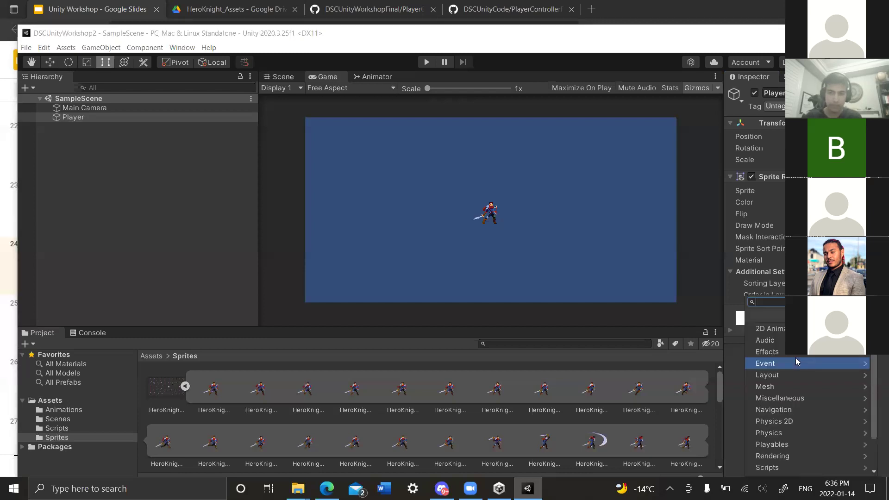
type("R")
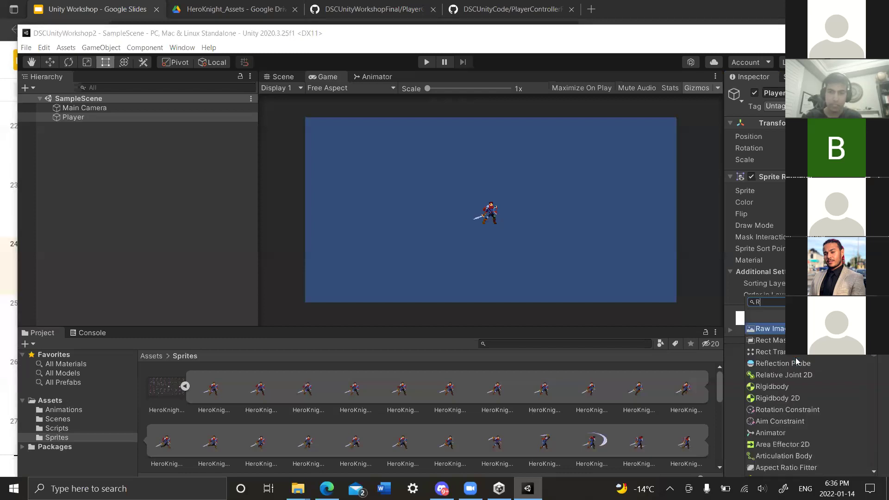
type("ig")
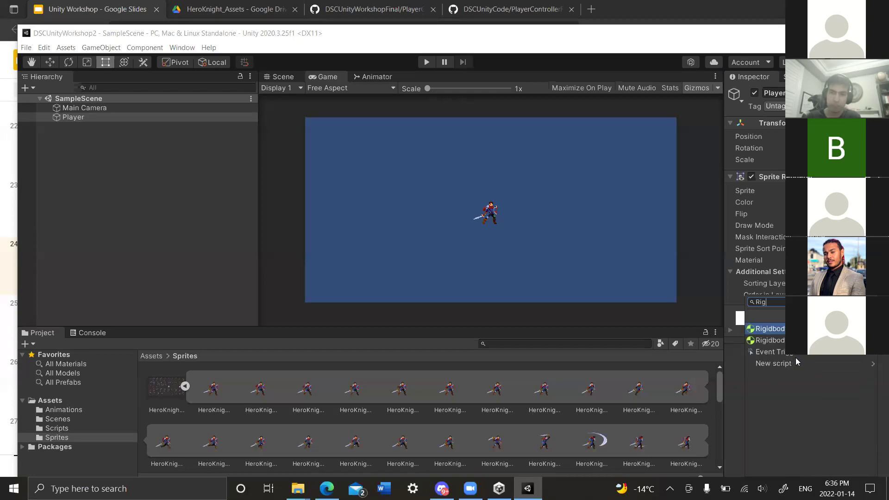
type("g")
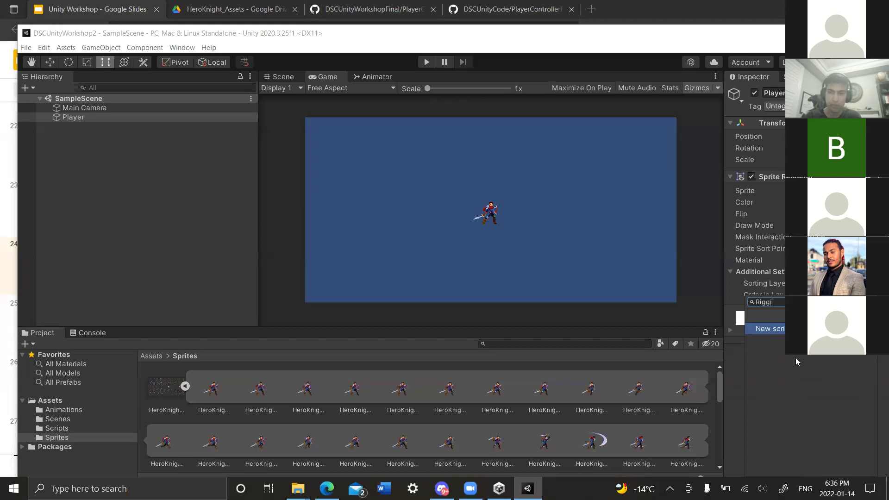
key("BackSpace")
type("idbod")
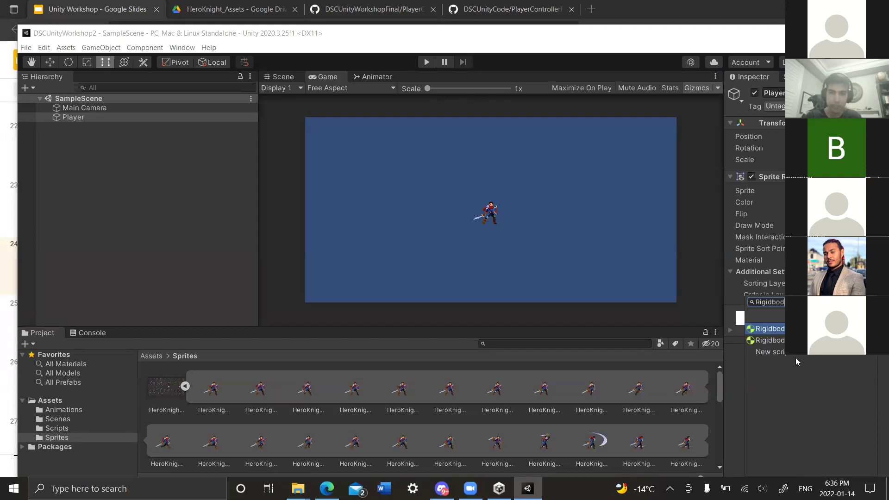
type("y 2D")
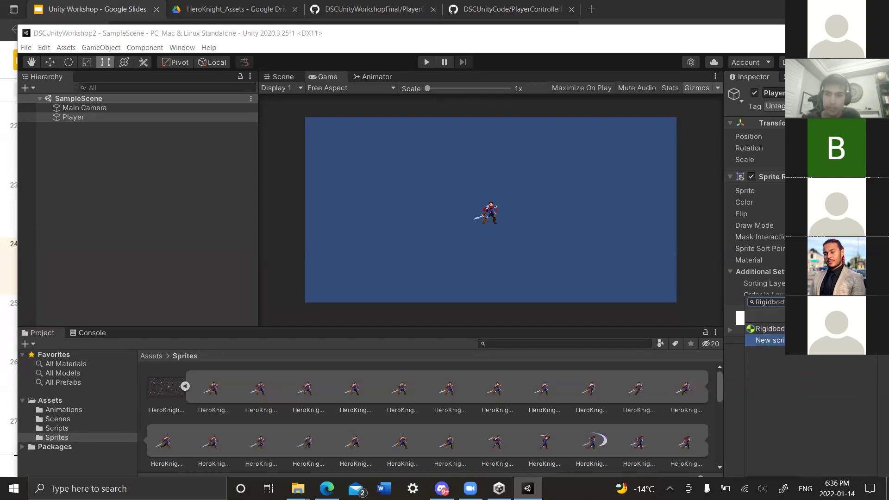
left_click(783, 332)
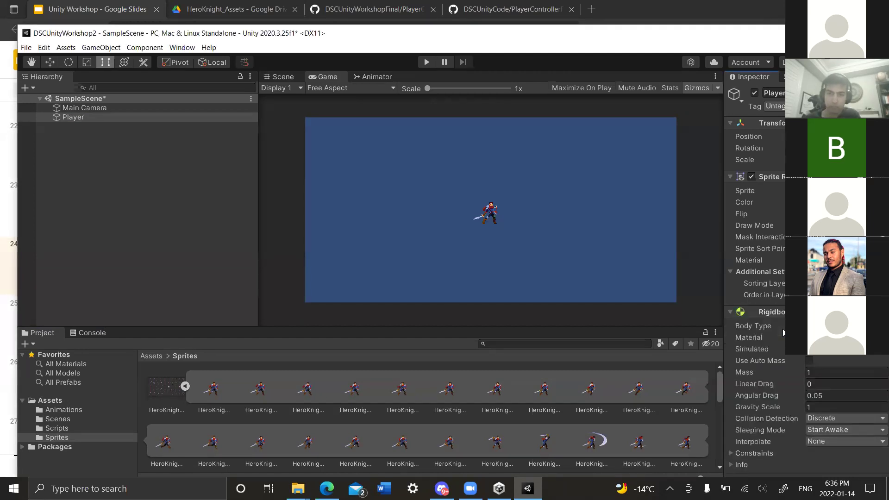
Set the Gravity Scale of the Player's Rigidbody 2D to 0 and save the scene.
scroll(783, 331, "down", 3)
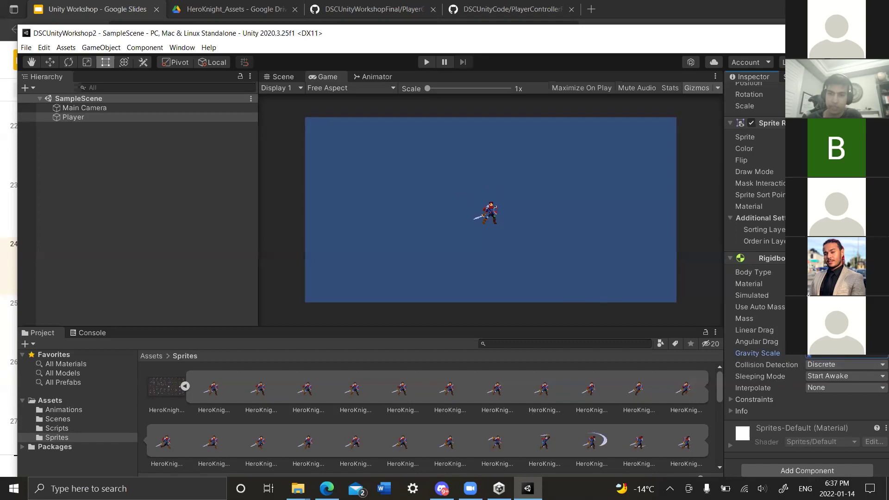
type("0")
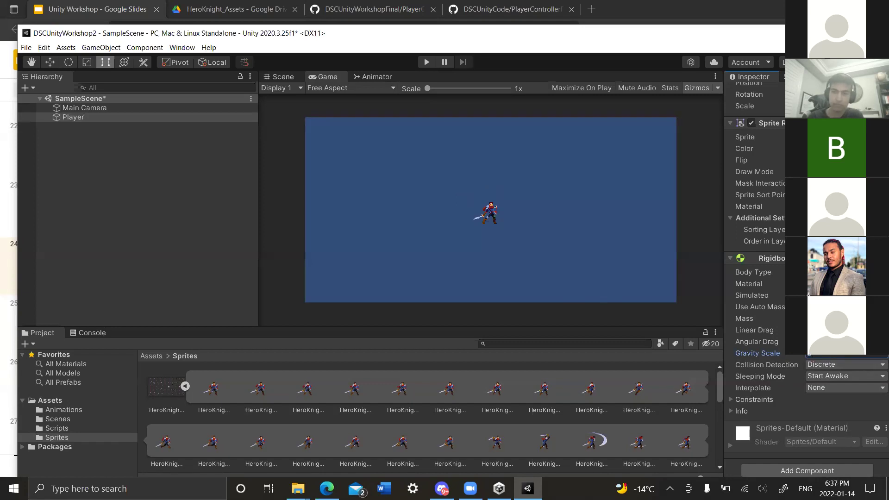
key("ctrl+s")
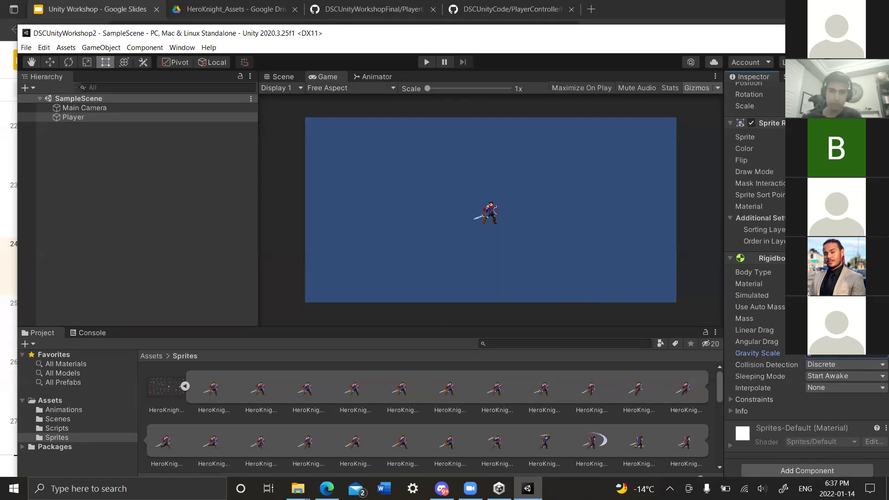
Freeze the Z rotation in the constraints of the Player's Rigidbody 2D and save the scene.
left_click(731, 400)
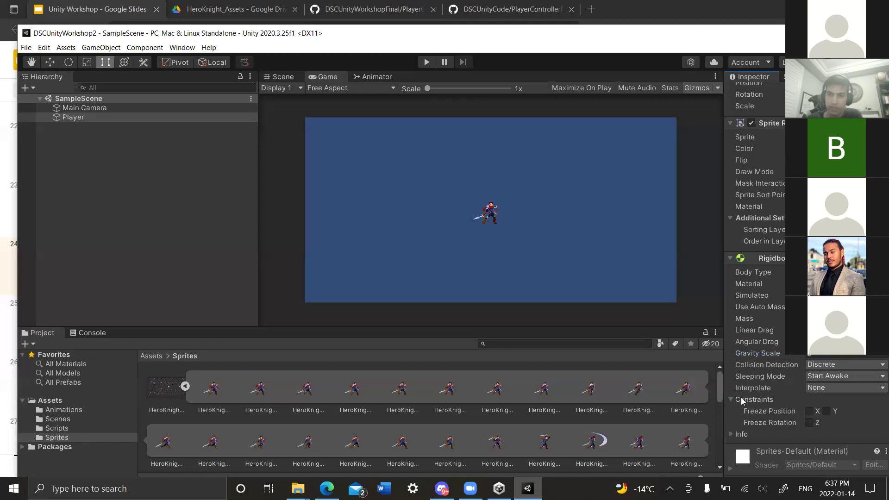
left_click(810, 423)
key("ctrl+s")
Add a Box Collider 2D component to the Player and save the scene.
scroll(765, 416, "down", 1)
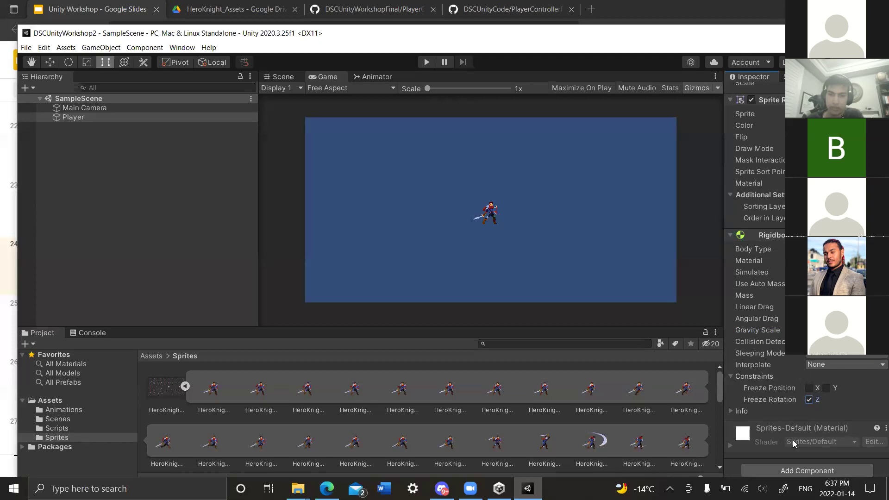
left_click(796, 471)
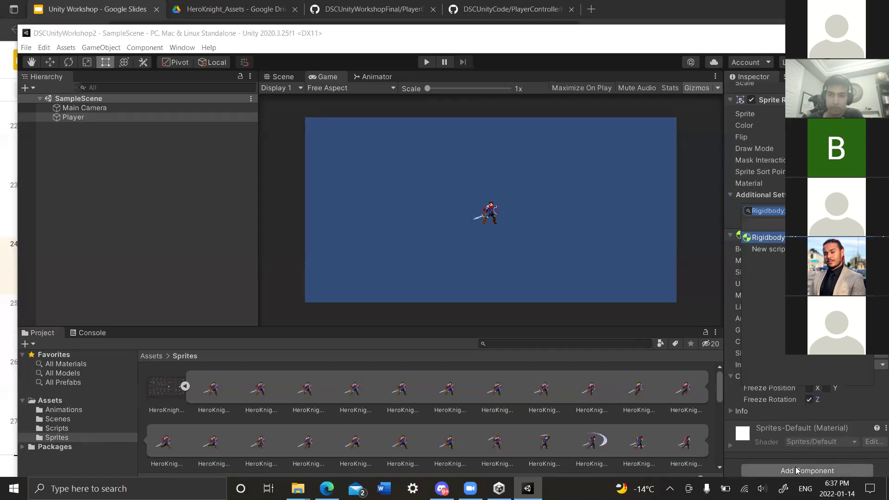
type("ox")
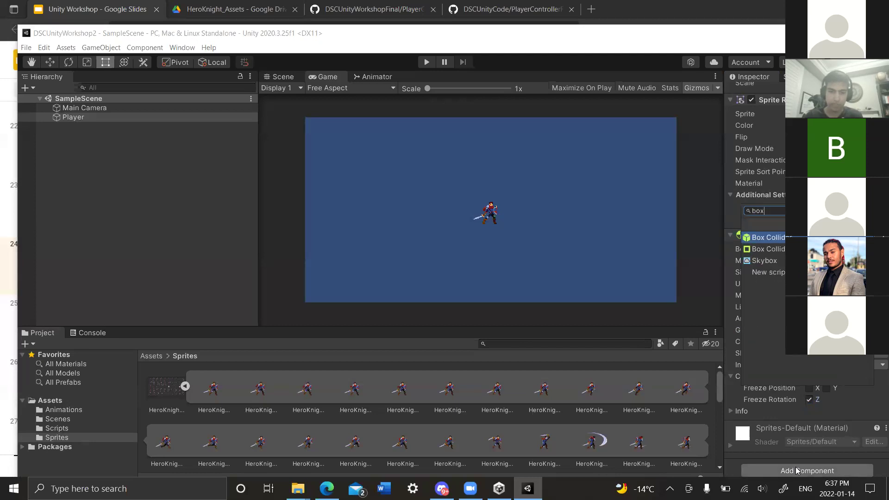
type("collider2d")
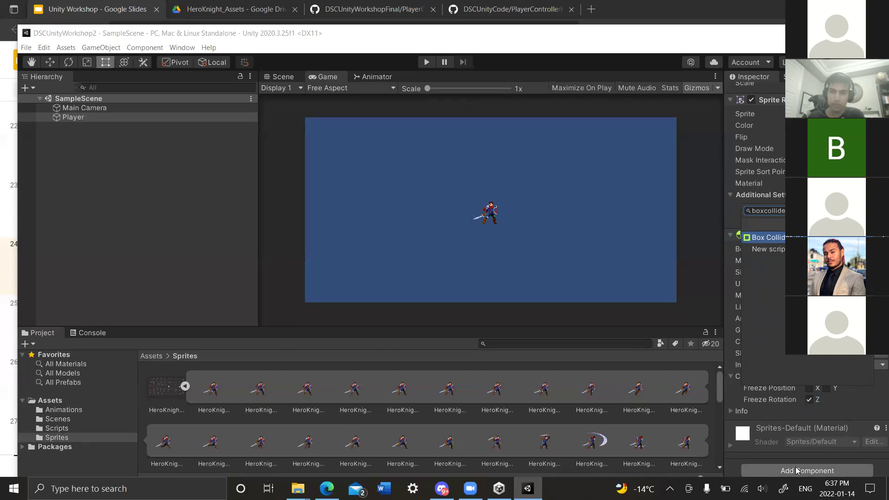
key("Return")
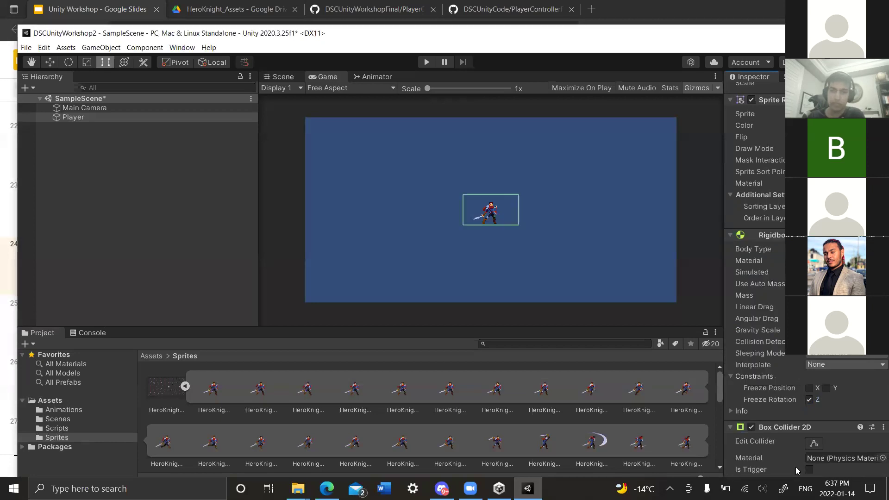
scroll(814, 359, "down", 3)
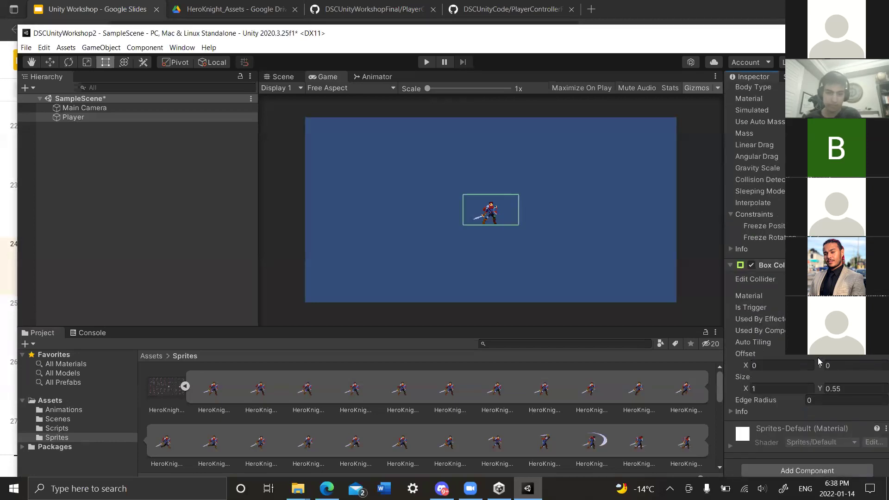
key("ctrl+s")
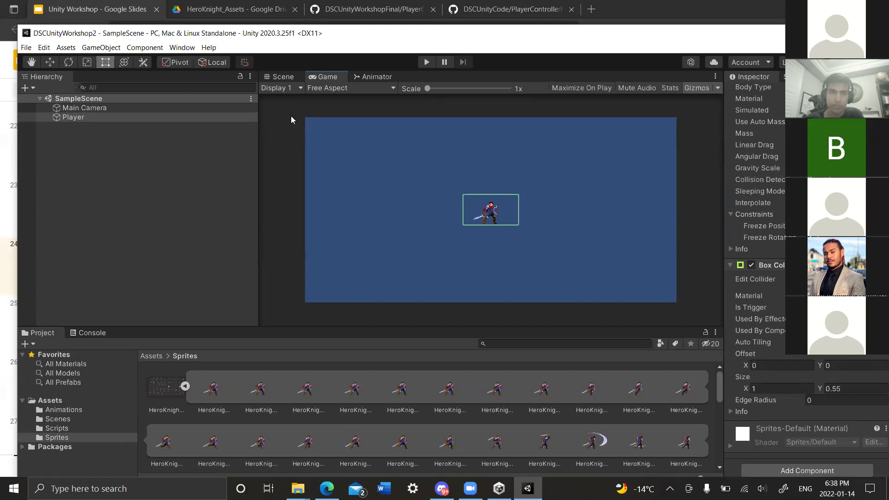
Shrink the Player's box collider in the Scene view to fit the knight's body, about 0.30 by 0.45, and save the scene.
left_click(280, 76)
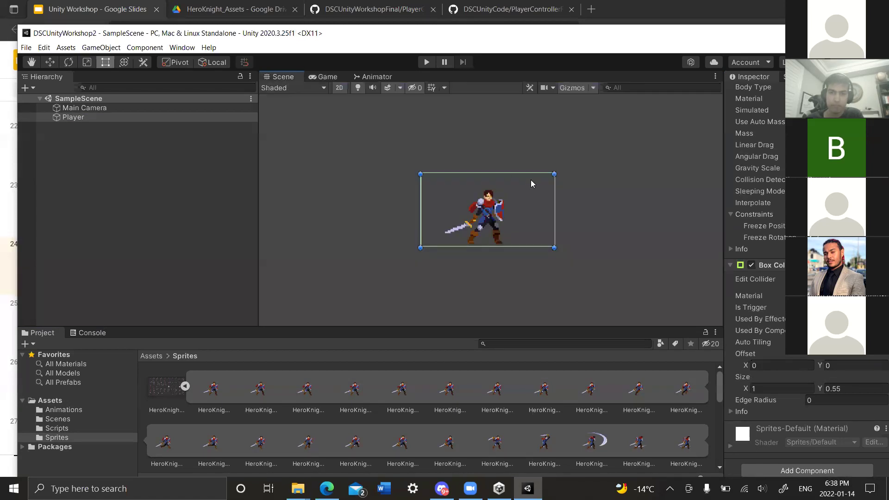
scroll(502, 207, "down", 2)
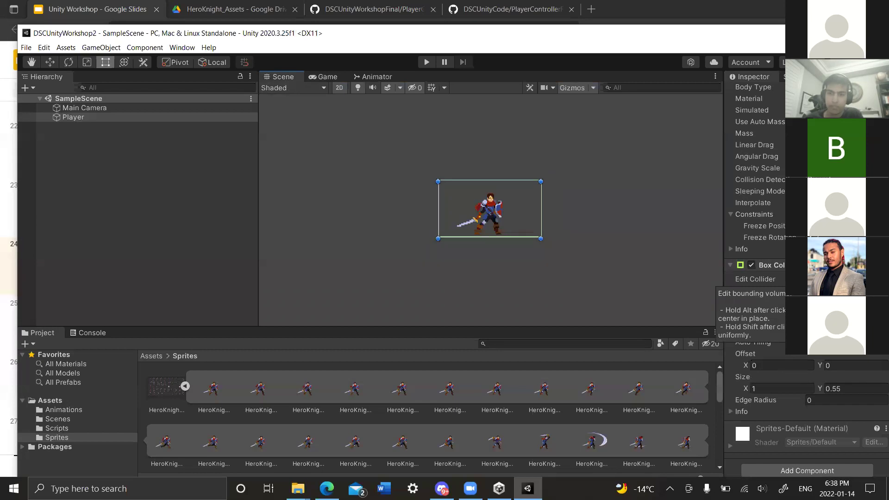
left_click(815, 279)
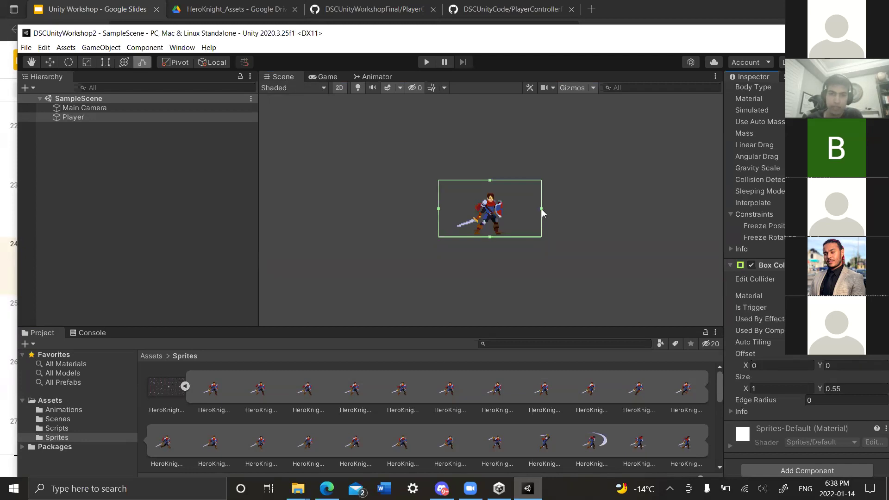
left_click_drag(542, 209, 505, 213)
left_click_drag(439, 208, 473, 216)
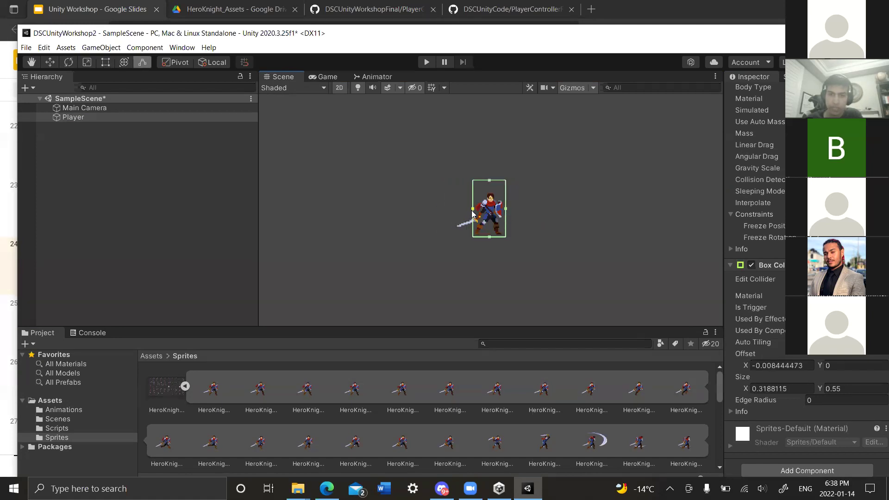
left_click_drag(488, 181, 489, 190)
scroll(513, 211, "up", 1)
scroll(490, 238, "up", 4)
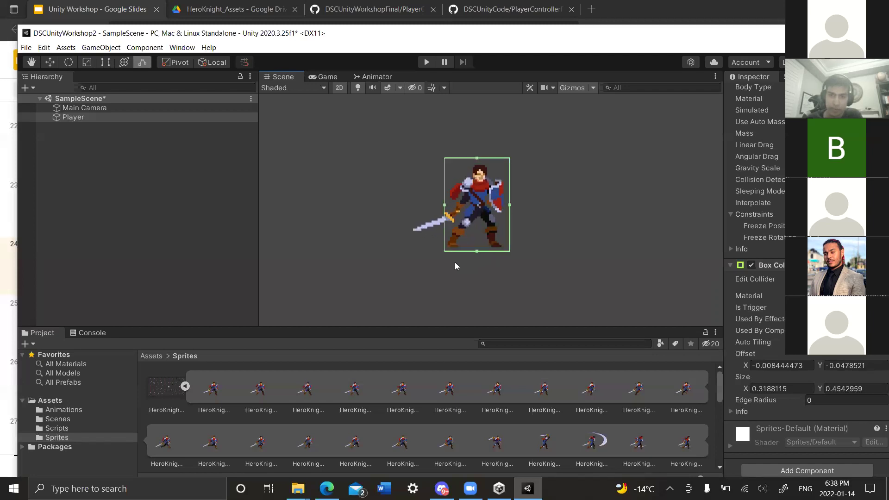
left_click_drag(519, 200, 511, 200)
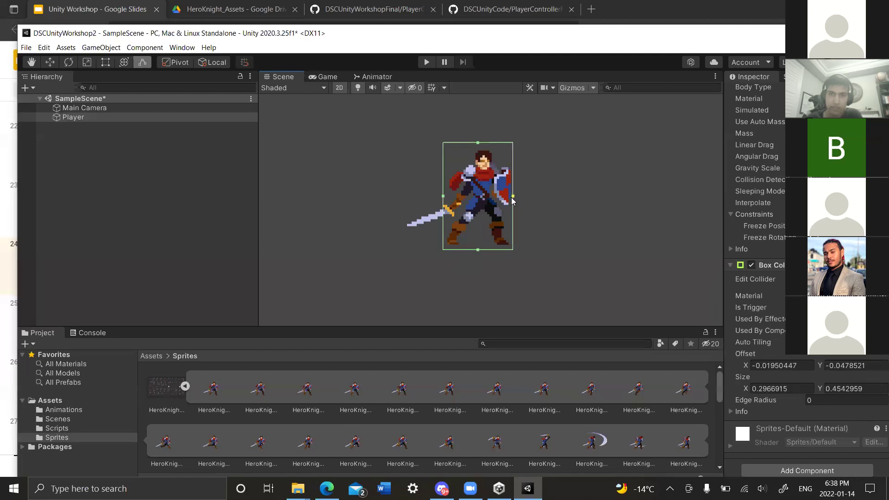
key("ctrl+s")
scroll(397, 238, "down", 3)
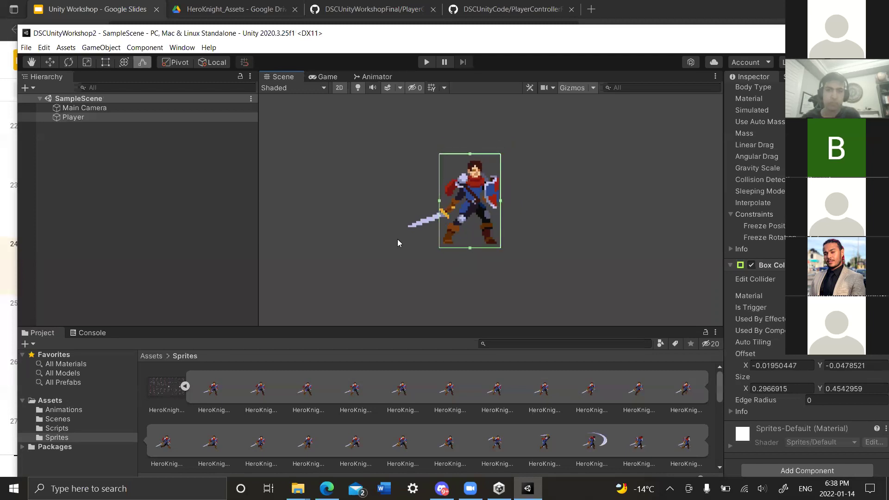
scroll(377, 243, "down", 3)
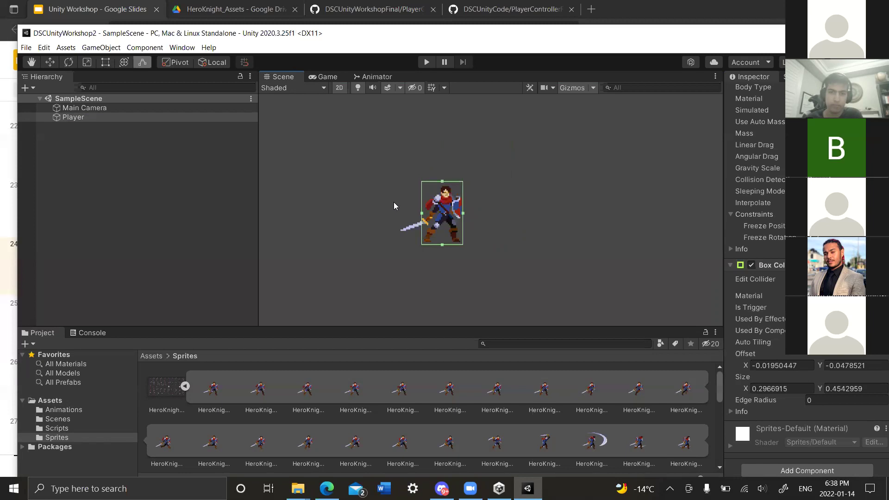
Show the Game view, collapse the first HeroKnight sprite sheet in the Sprites folder and deselect the Player.
left_click(322, 77)
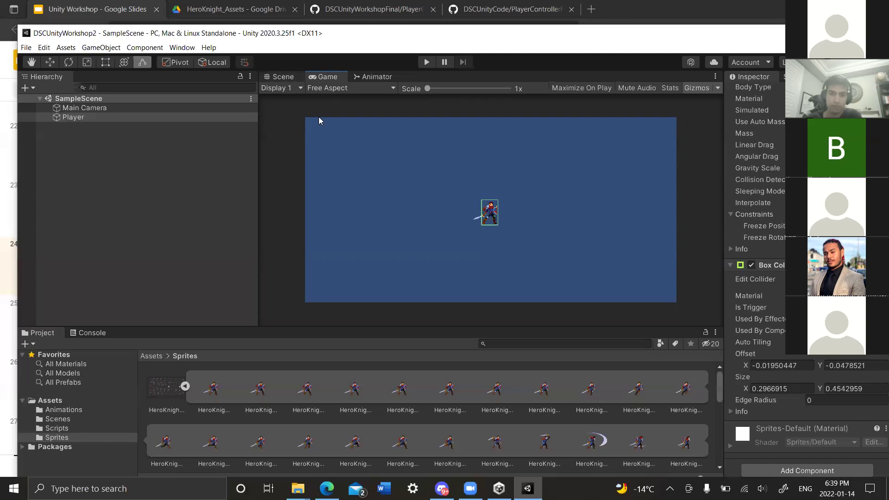
left_click(184, 385)
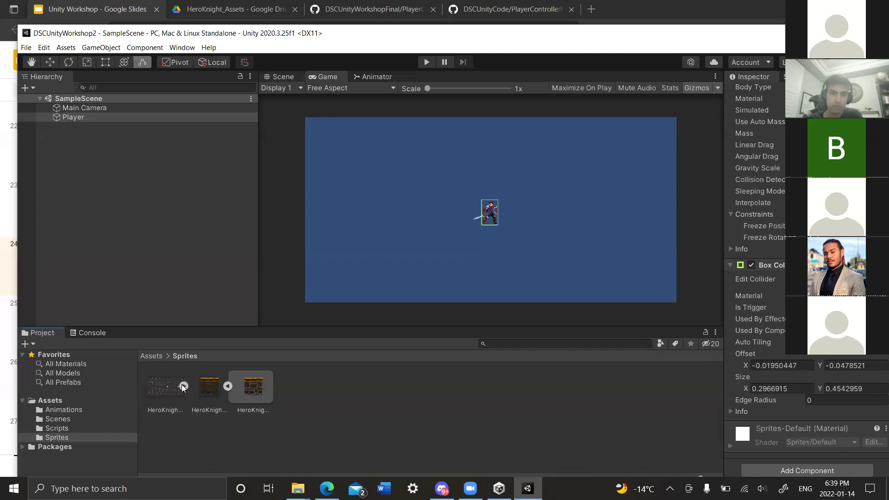
left_click(344, 397)
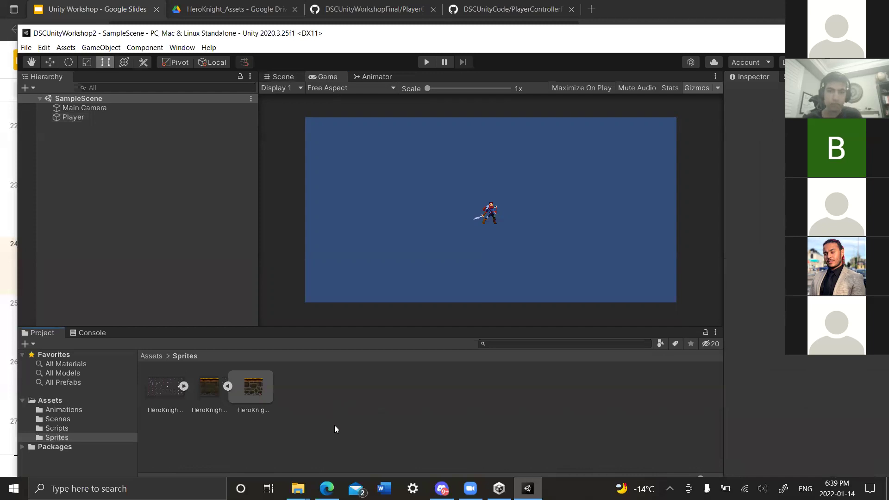
Glance at the player movement slide in the browser, return to Unity and briefly play-test the scene.
left_click(13, 322)
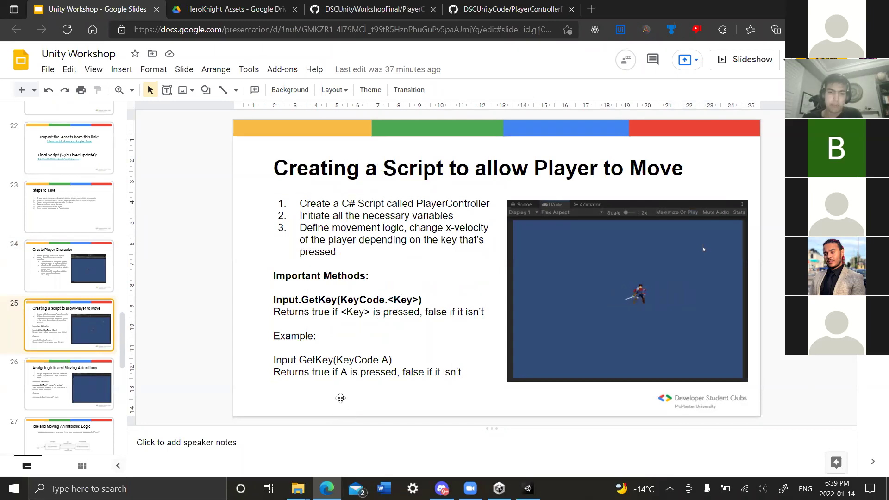
key("alt+Tab")
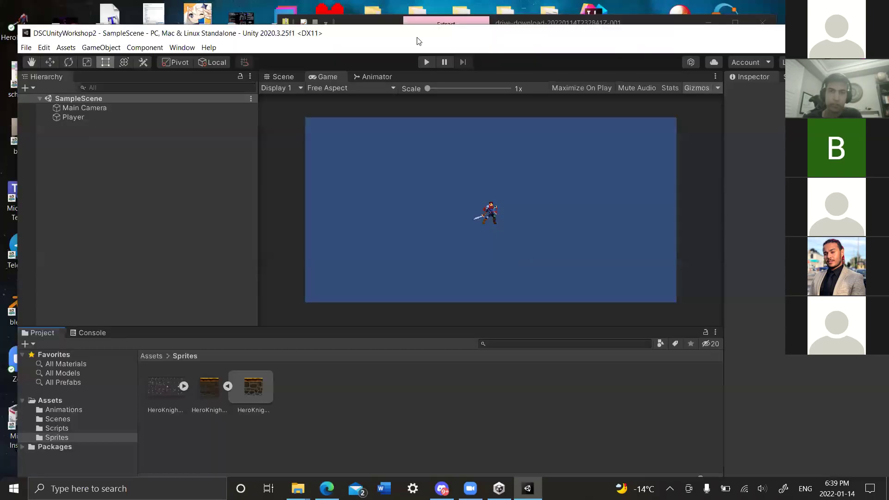
left_click(423, 58)
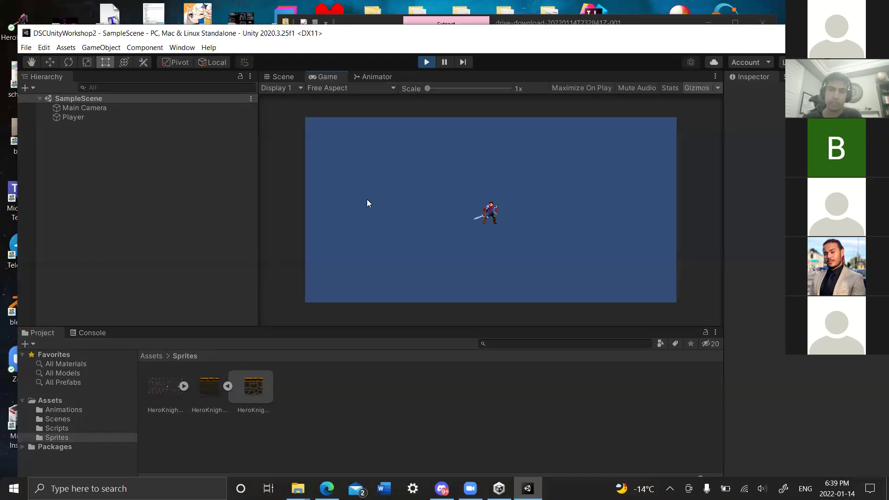
left_click(426, 62)
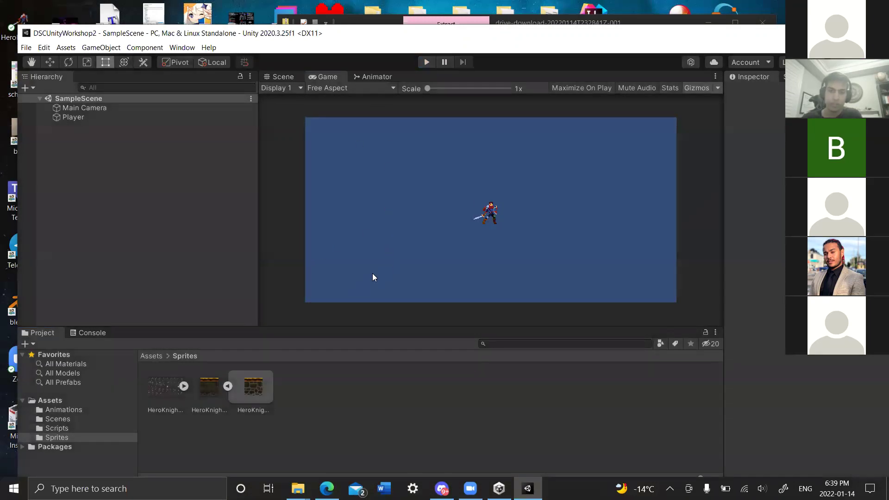
Collapse the second HeroKnight sprite sheet and switch to the browser slide about creating the player movement script.
left_click(227, 386)
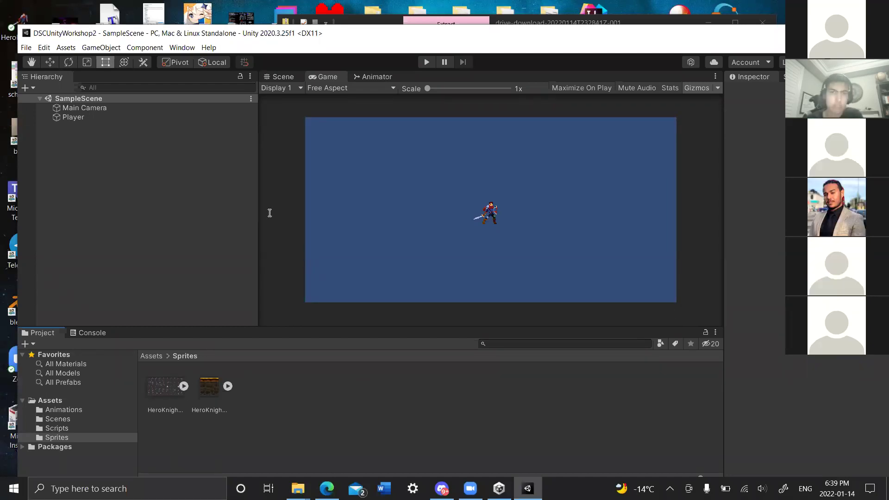
key("alt+Tab")
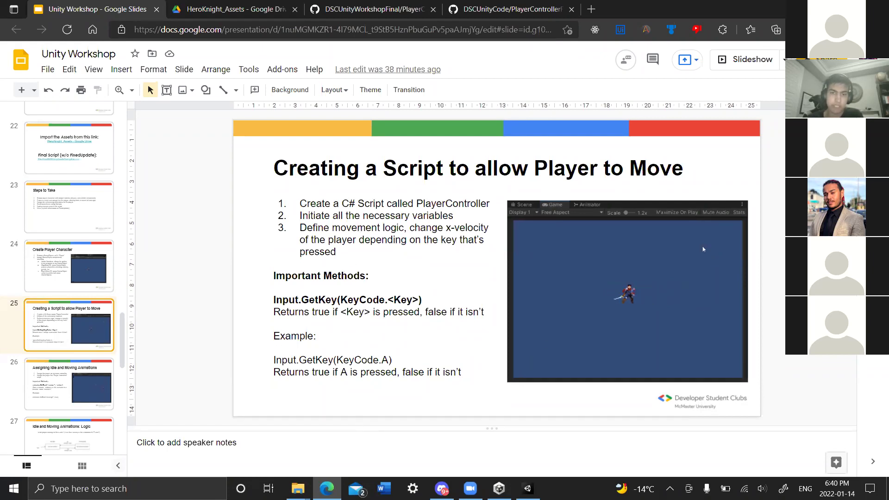
Return to Unity and create a C# script named PlayerController in the Scripts folder.
key("alt+Tab")
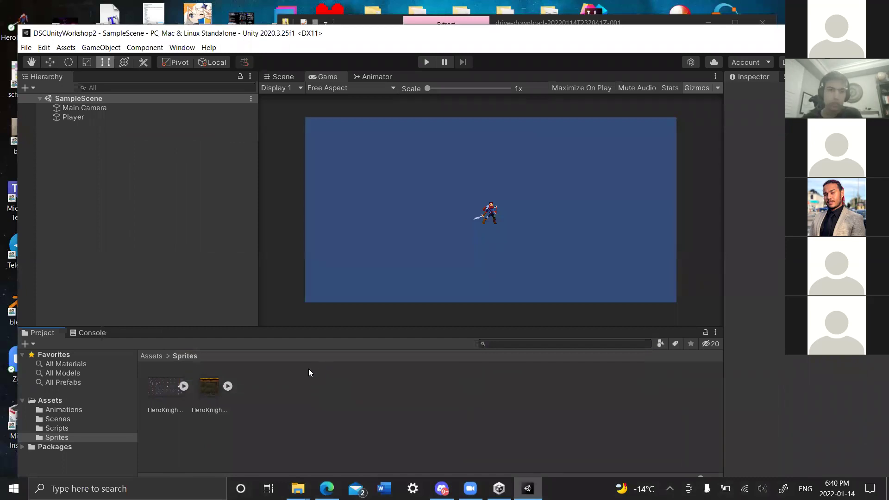
left_click(56, 429)
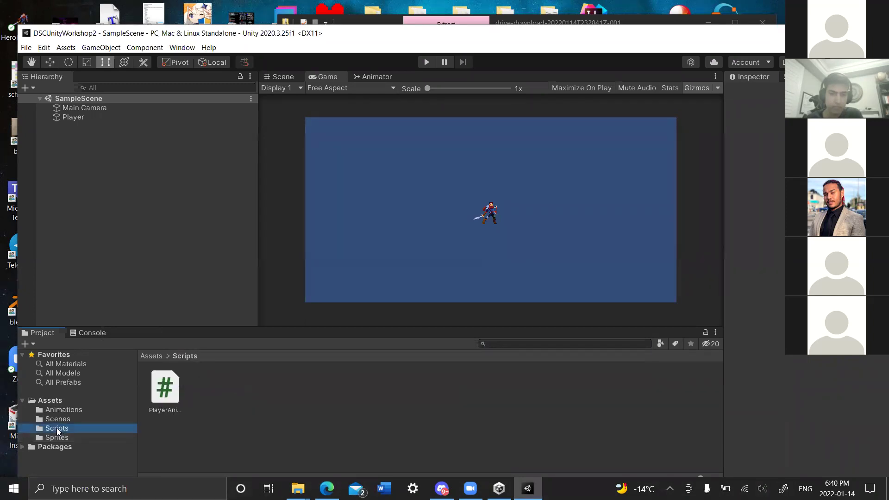
right_click(202, 385)
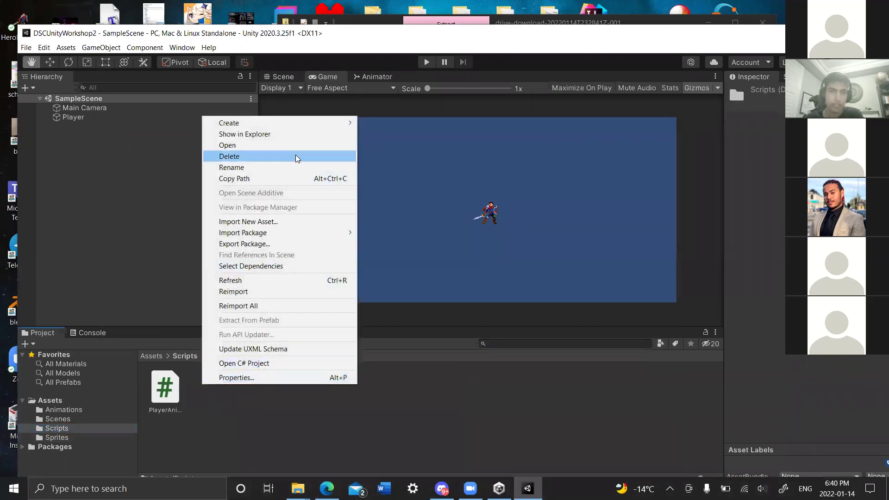
mouse_move(280, 128)
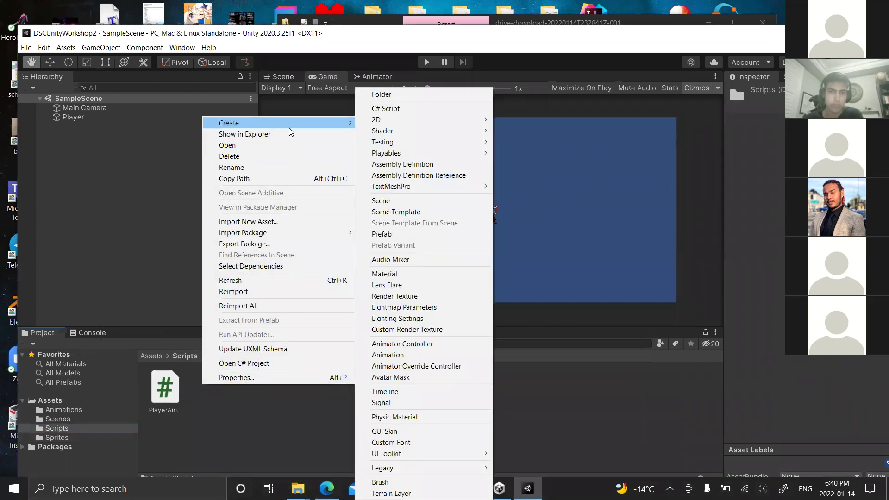
mouse_move(331, 123)
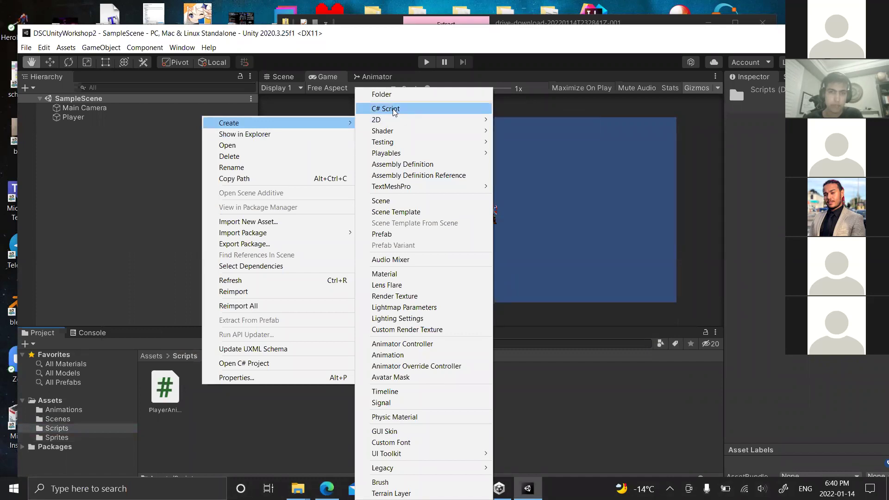
left_click(393, 109)
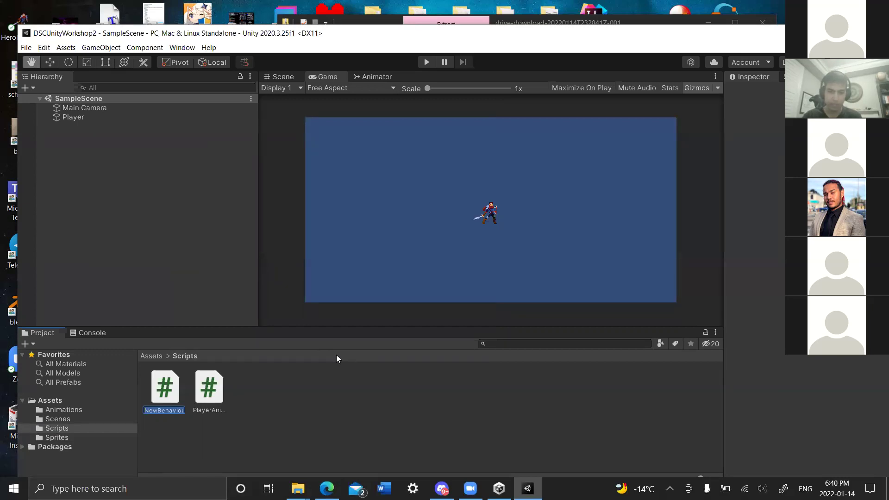
type("Player")
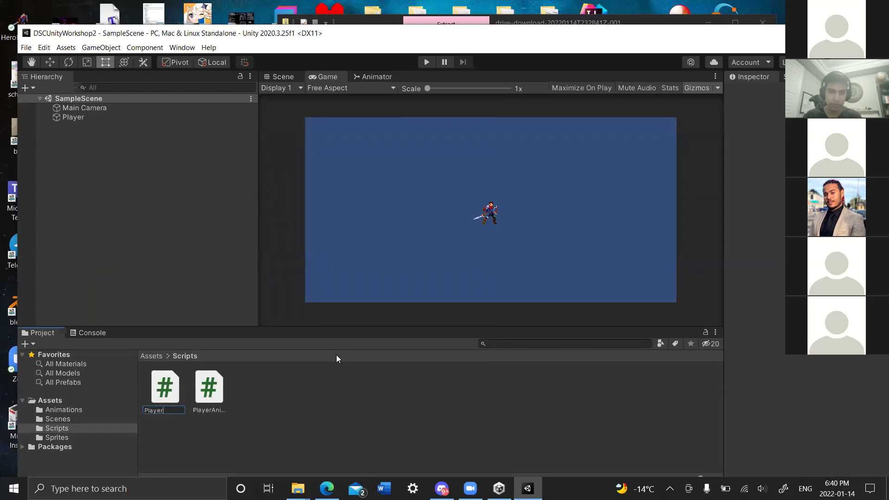
type("Controller")
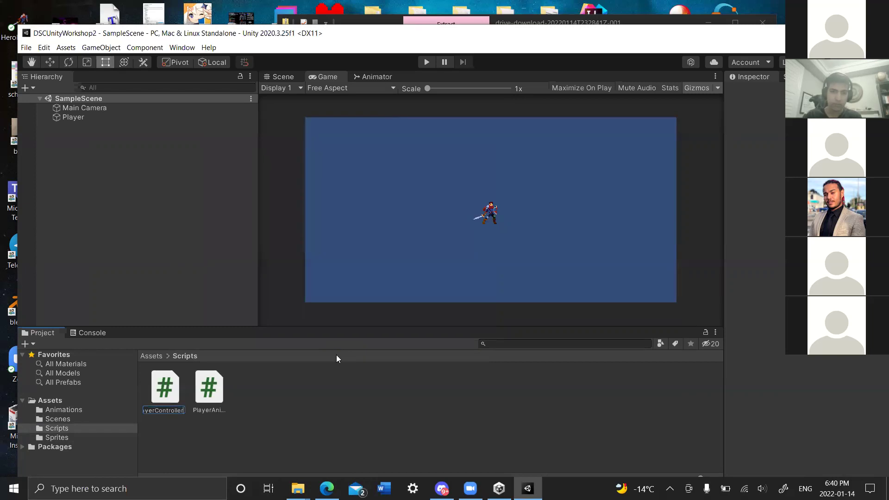
key("Return")
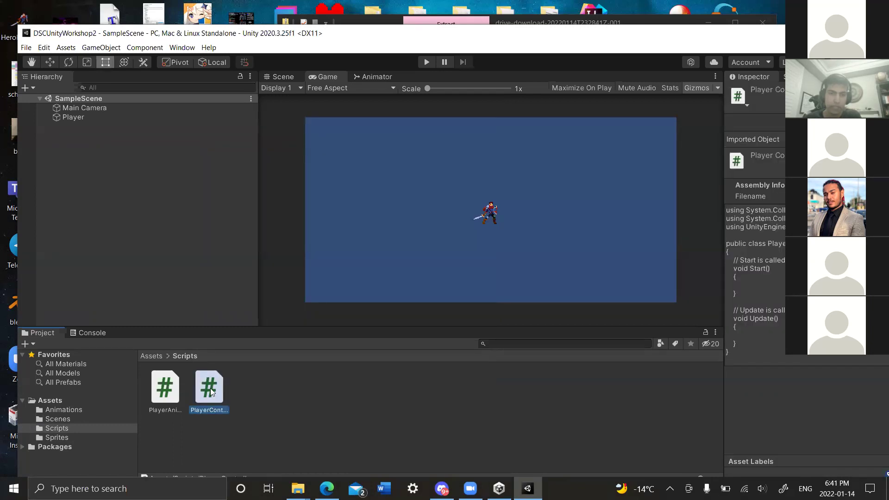
Open the PlayerController script in Visual Studio and dismiss the notification about loaded projects.
double_click(210, 392)
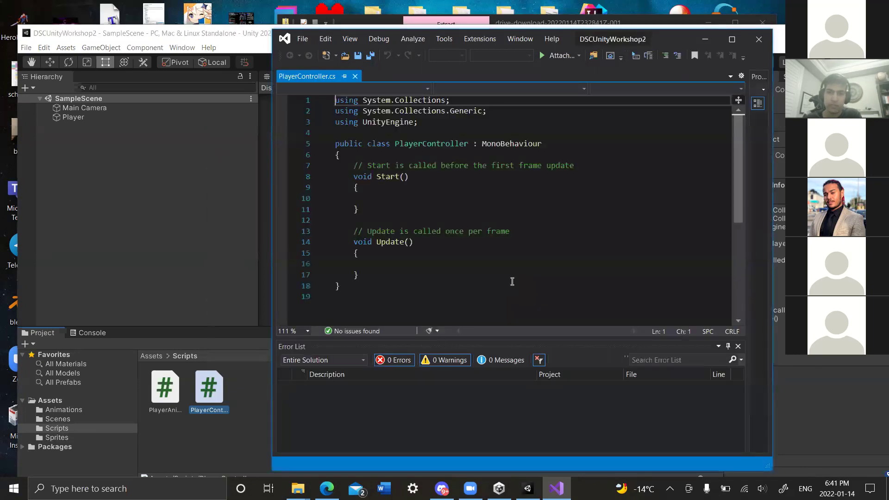
left_click(405, 263)
left_click(399, 289)
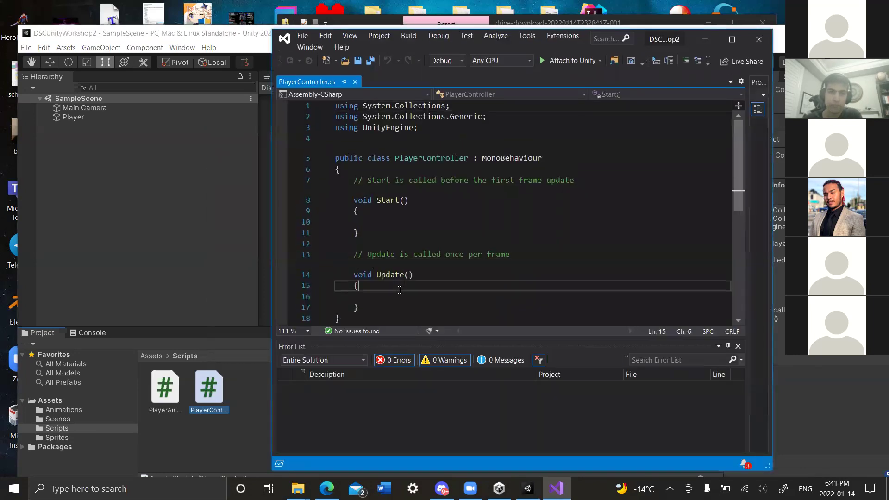
left_click(386, 317)
left_click(386, 307)
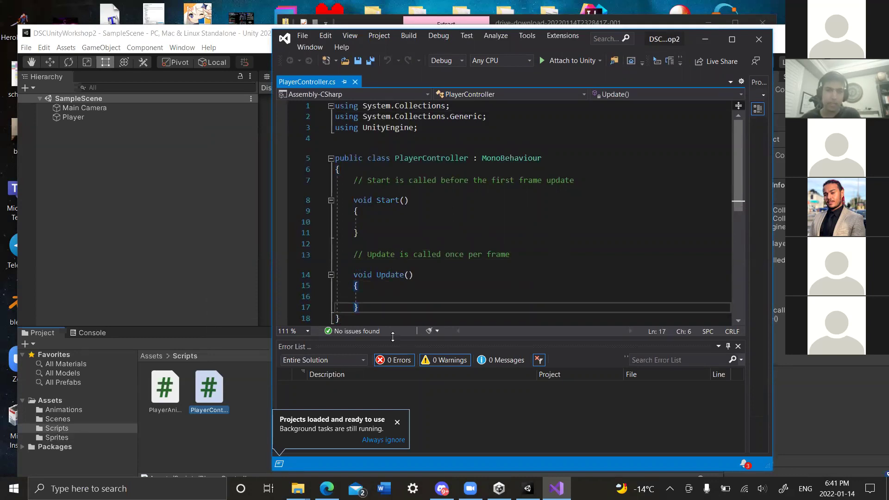
left_click(397, 422)
left_click(520, 172)
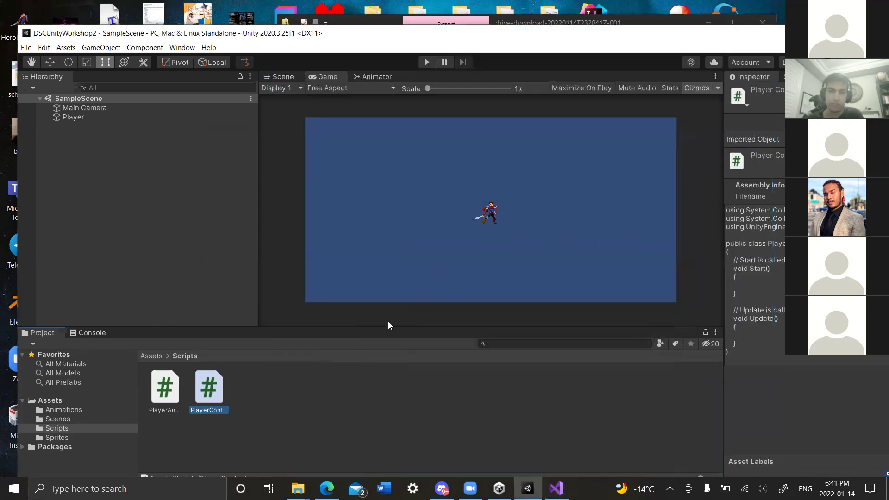
left_click(342, 377)
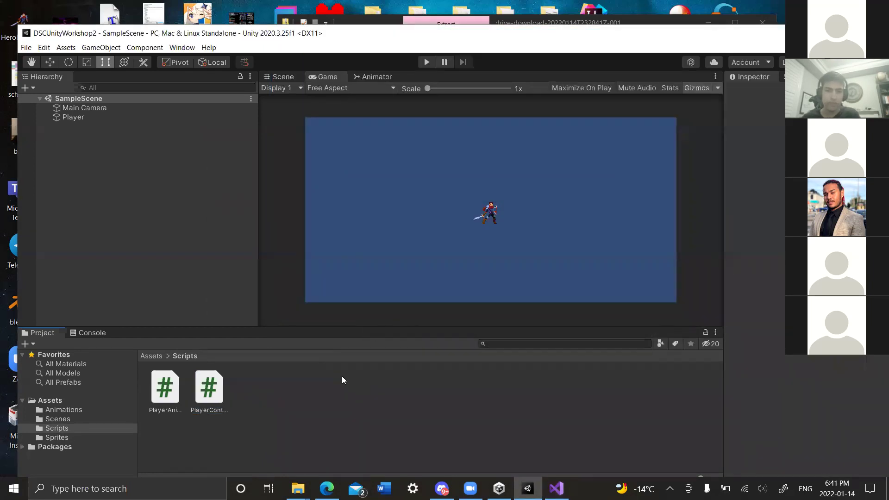
left_click(41, 49)
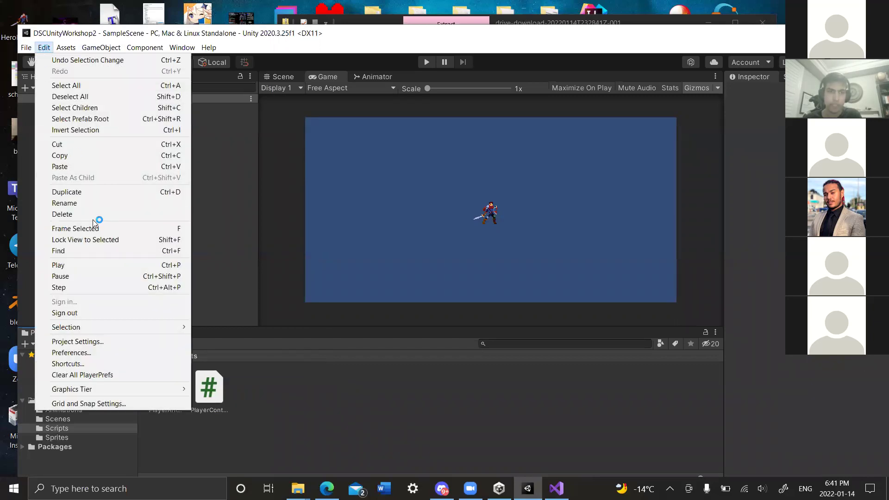
left_click(96, 341)
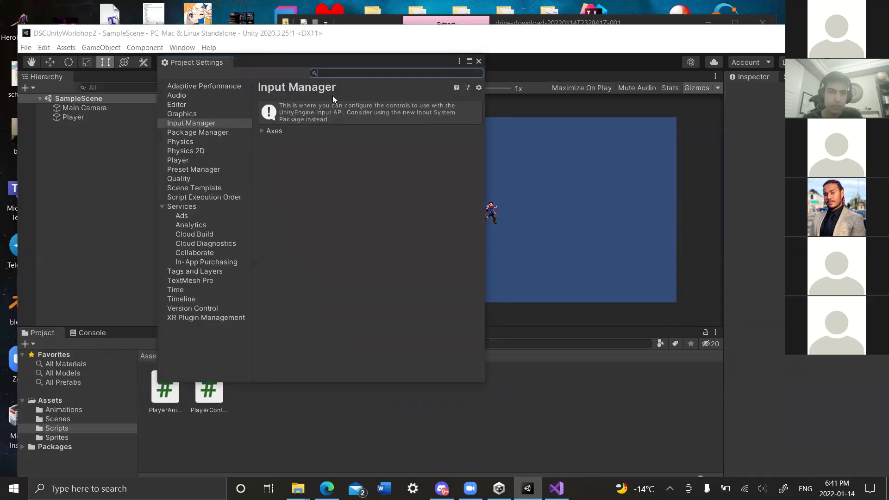
left_click(478, 61)
Review the External Script Editor choices in Unity's External Tools preferences, then close the preferences without changing the editor.
left_click(44, 47)
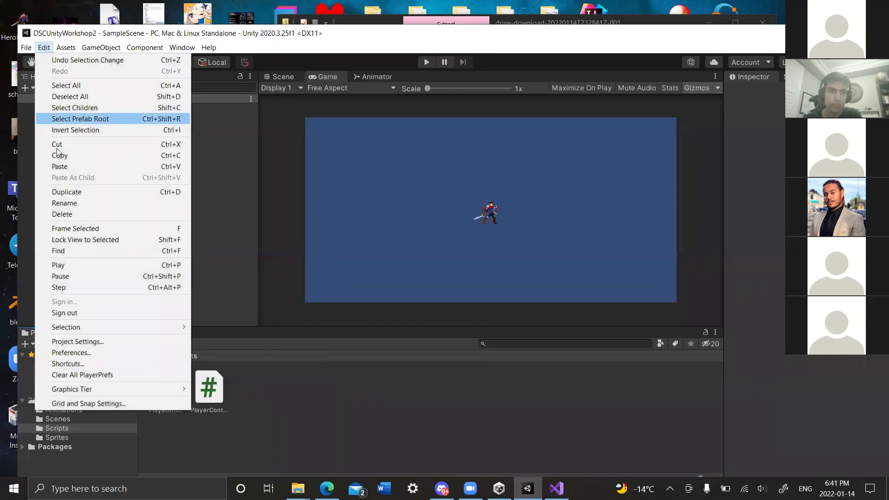
left_click(86, 352)
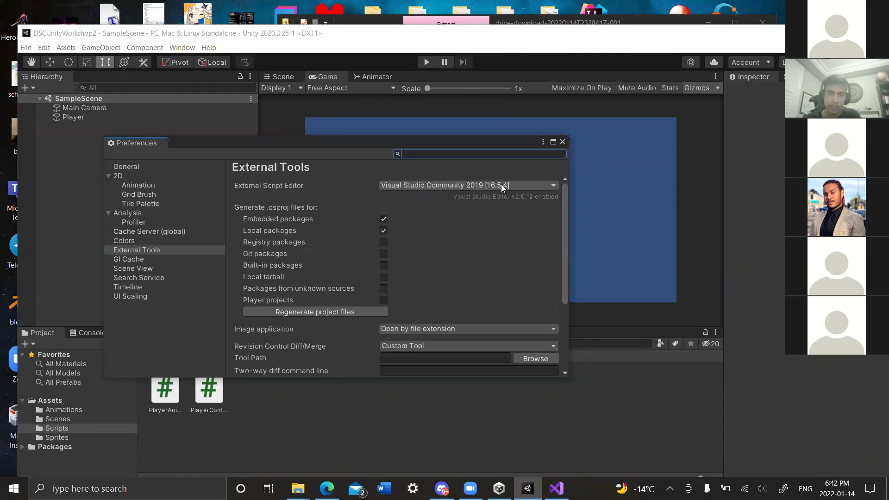
left_click(470, 184)
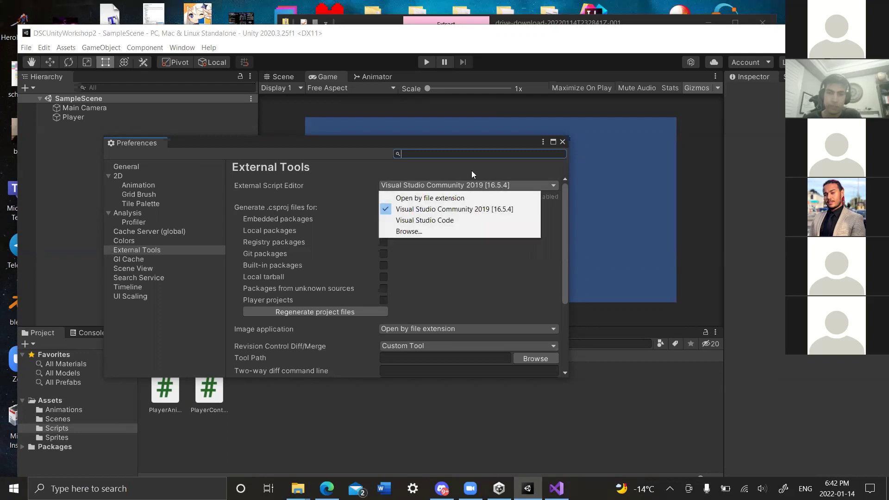
left_click(447, 166)
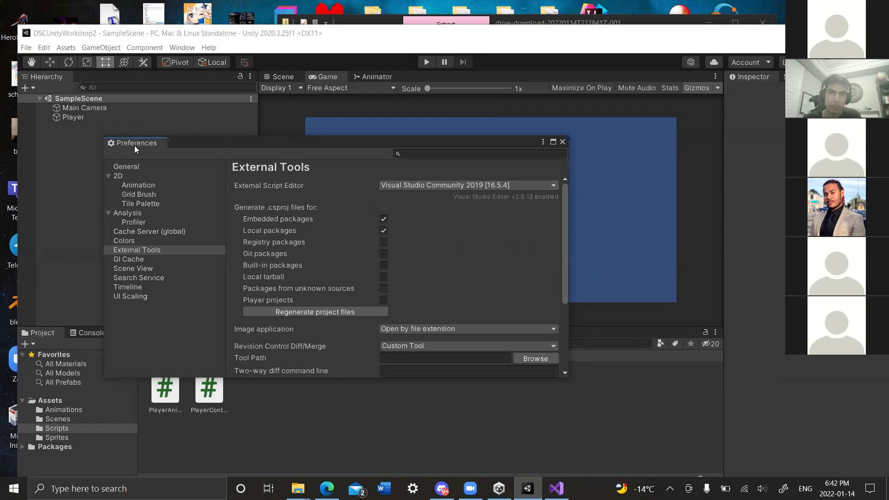
left_click(450, 185)
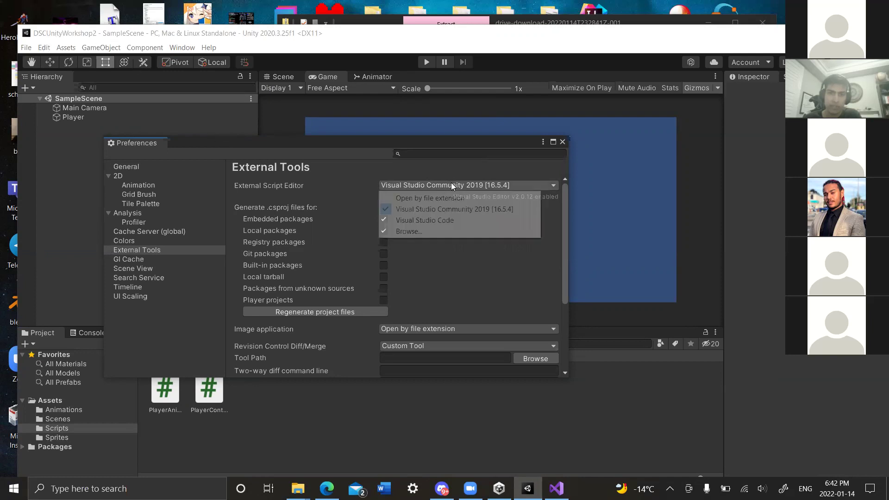
left_click(372, 143)
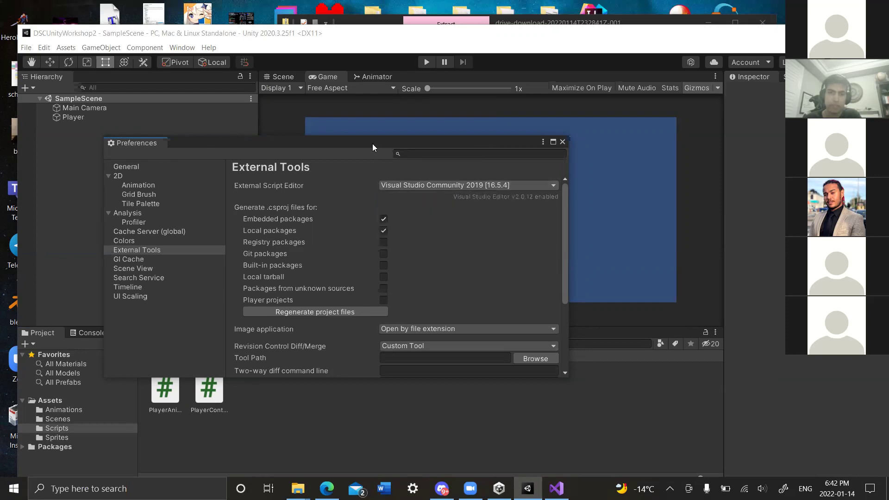
left_click(562, 143)
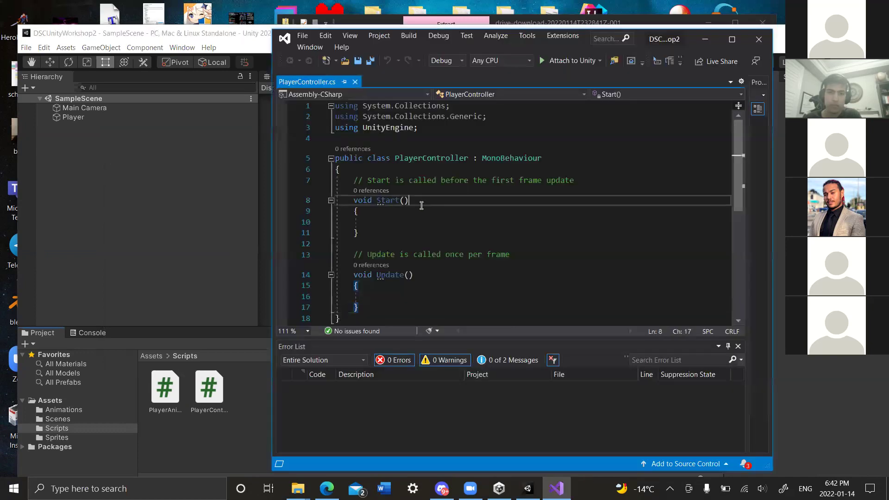
left_click(416, 214)
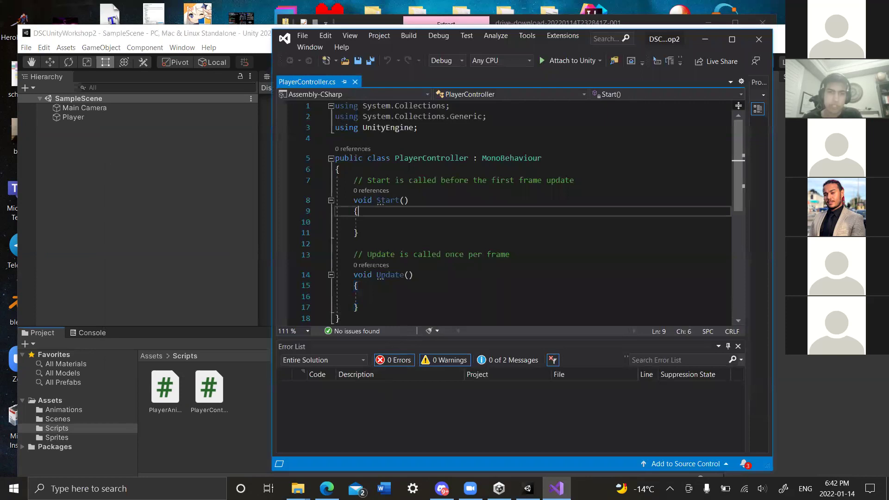
left_click(327, 489)
key("alt+Tab")
left_click(585, 181)
left_click(496, 159)
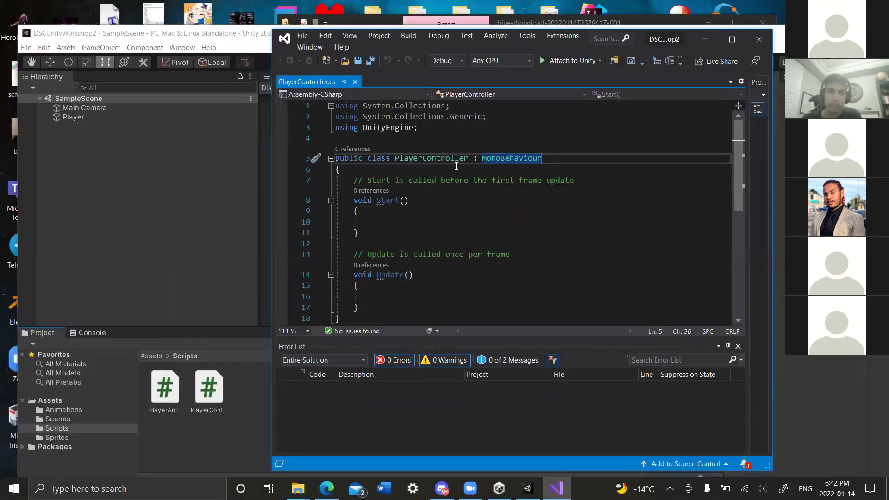
Declare the field float speed = 5.0f; at the start of the PlayerController class and save the script.
left_click(375, 170)
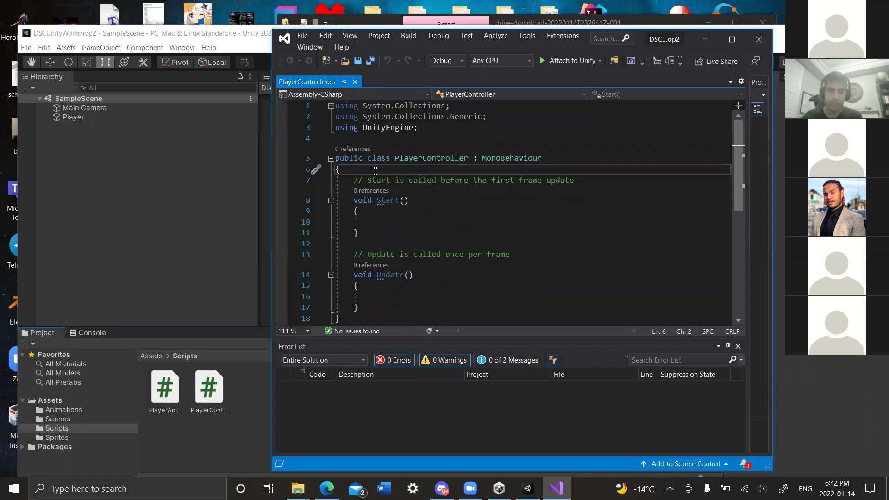
key("Return")
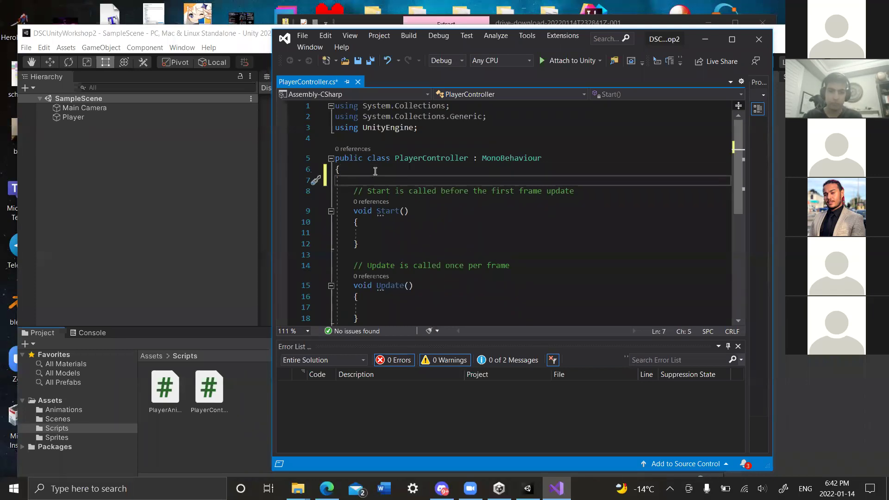
type("float speed")
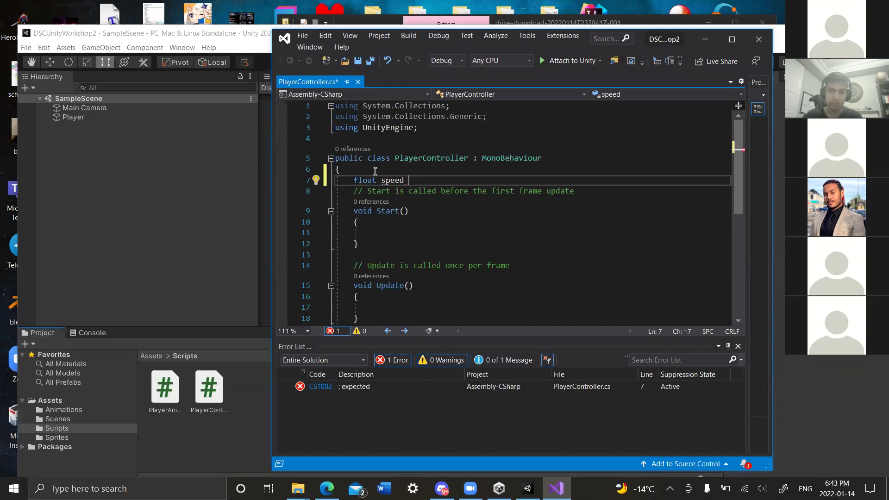
type("= ")
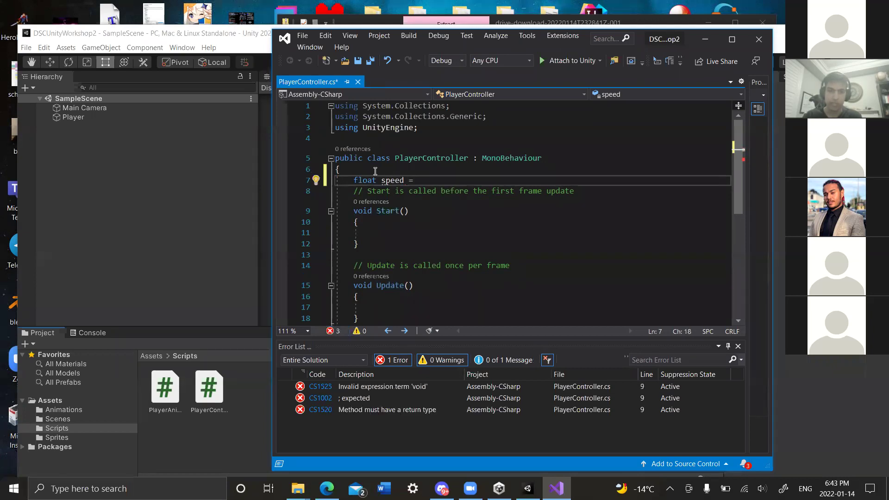
type("5")
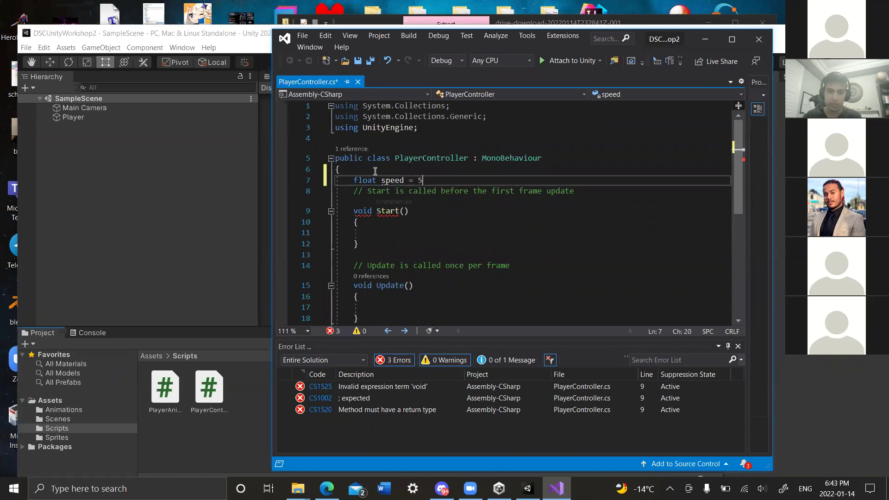
type(".0f;")
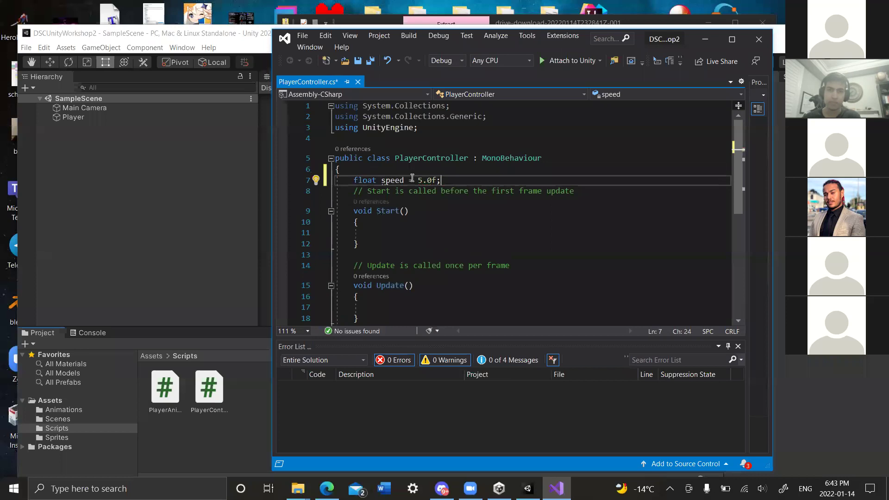
key("ctrl+s")
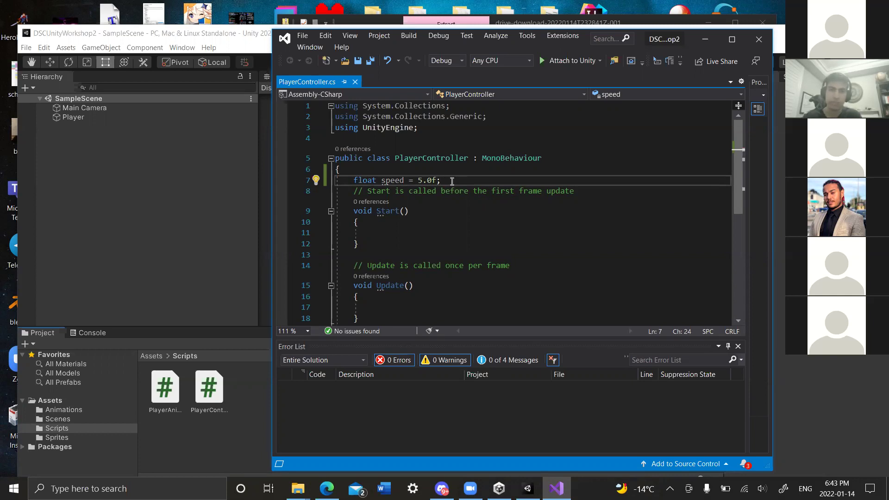
Declare the field Rigidbody2D rigidbody2D; below the speed field in the PlayerController class and save the script.
key("Return")
type("Rigid")
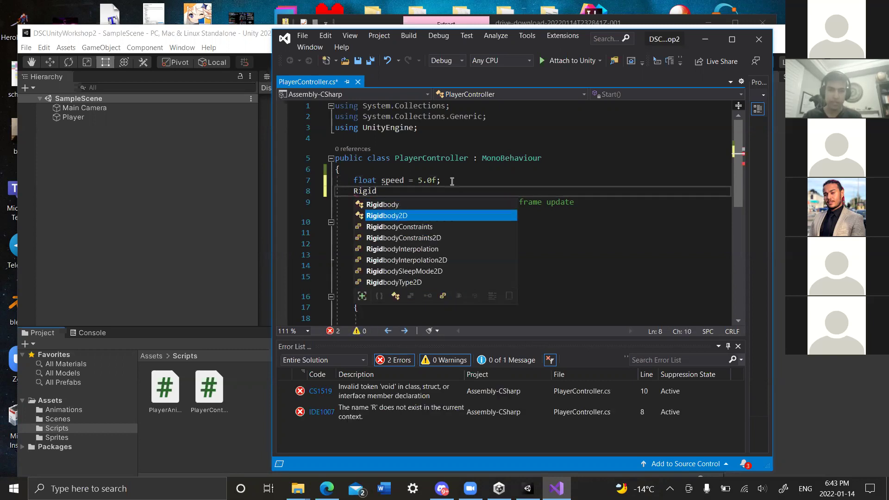
key("Tab")
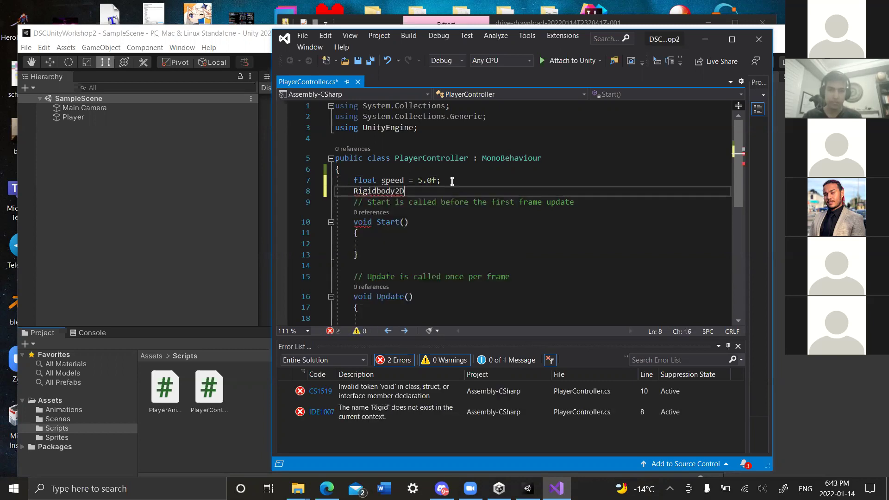
type("ri")
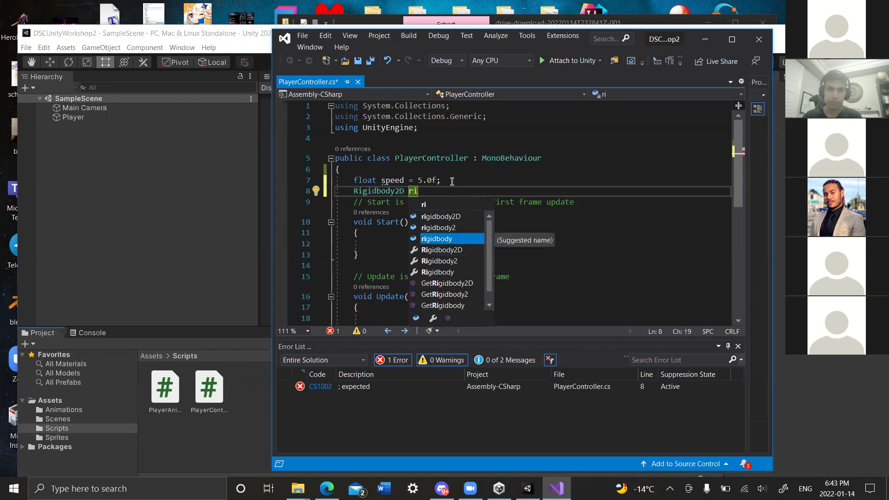
key("Up")
key("Up")
key("Tab")
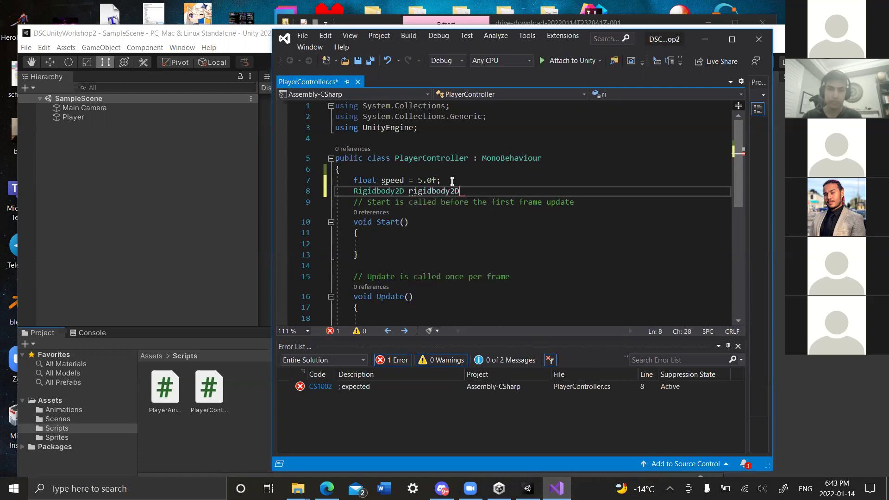
type(";")
left_click(456, 180)
key("ctrl+s")
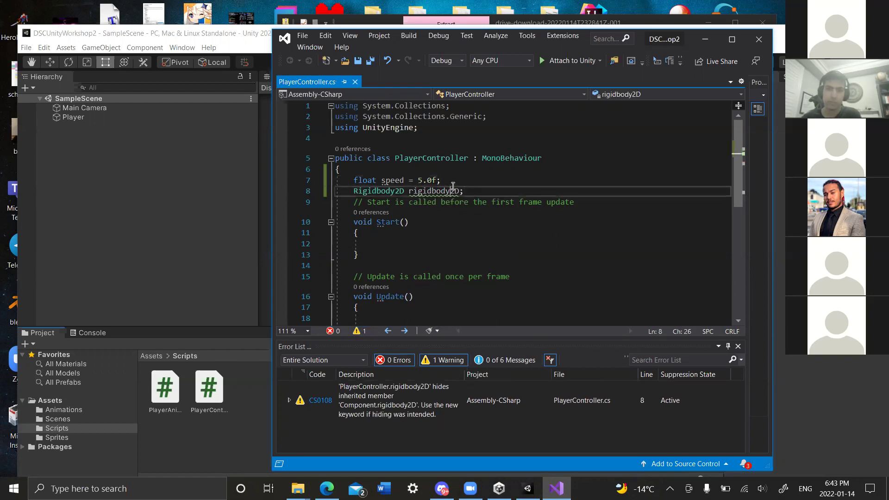
Write the statement rigidbody2D.GetComponent<Rigidbody2D>(); inside the Start method and save the script.
key("Down")
key("End")
left_click(395, 243)
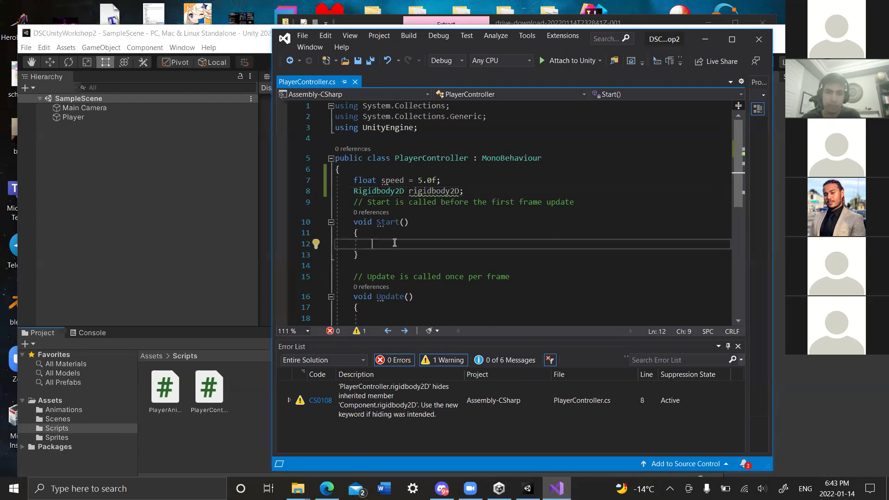
mouse_move(454, 191)
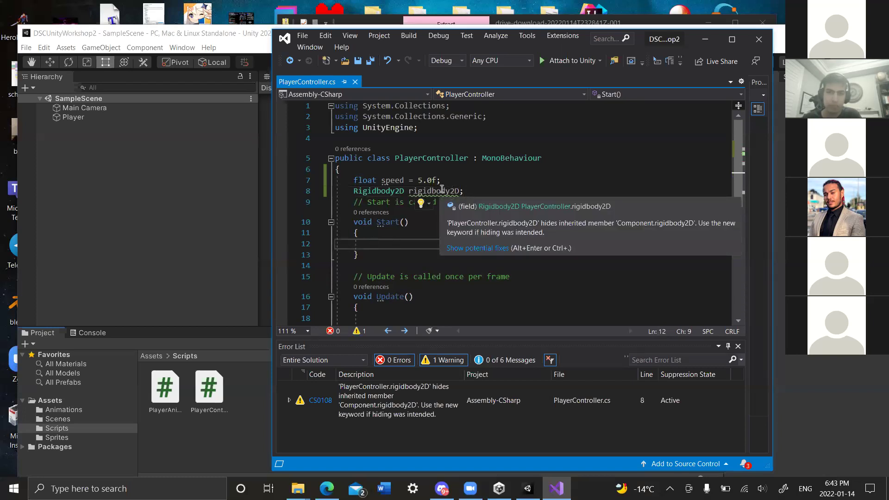
left_click(375, 245)
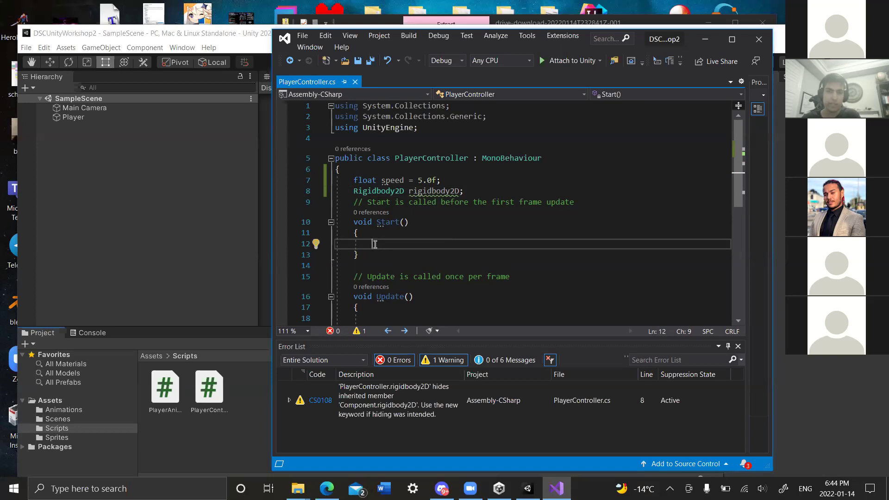
type("rigidbody2D")
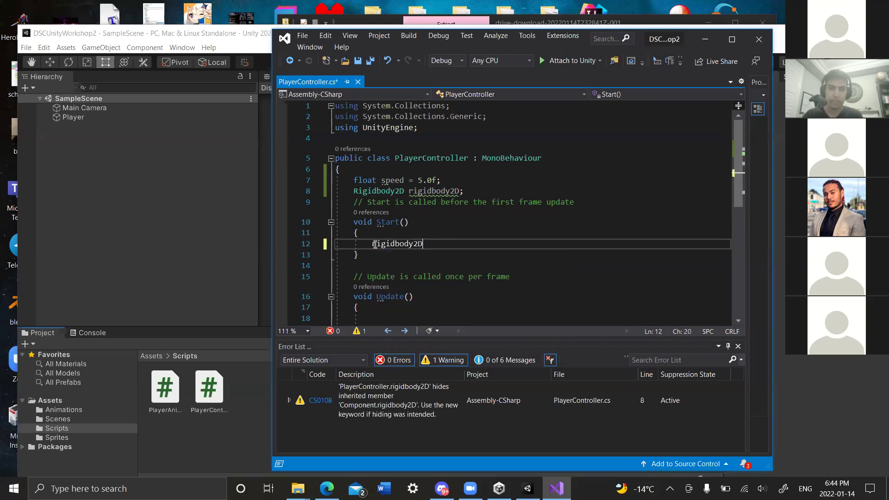
type(".Get")
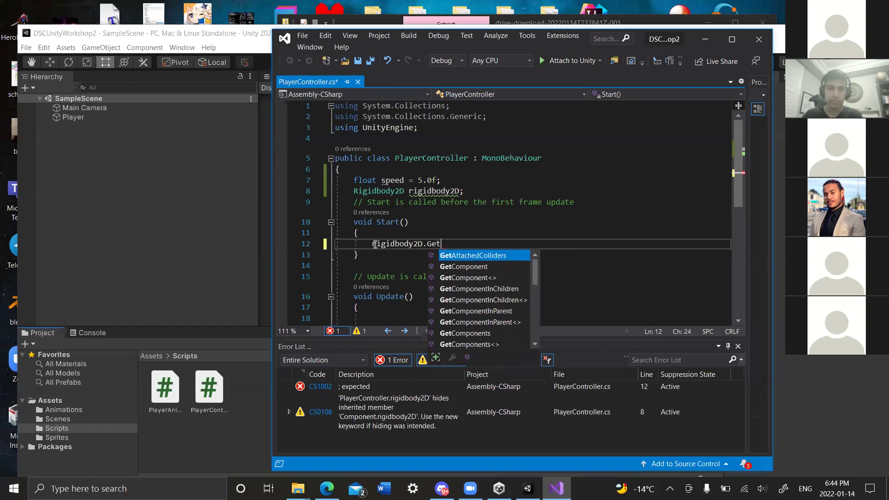
type("Component")
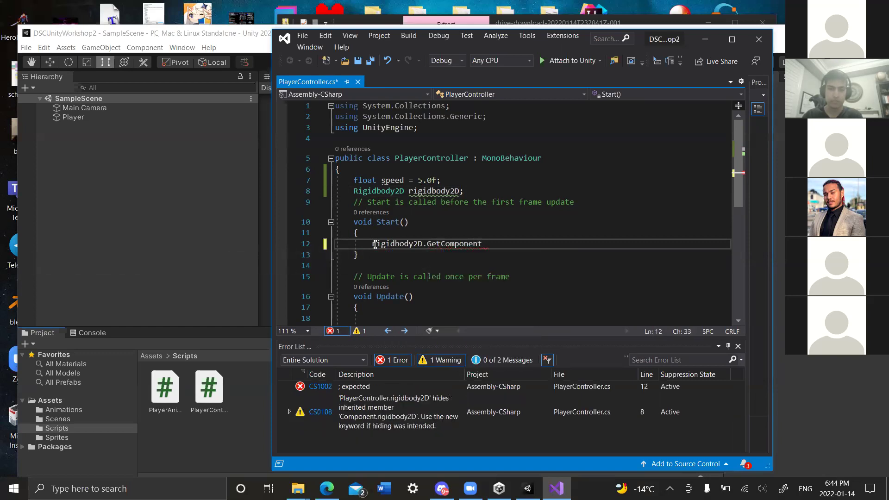
type("<")
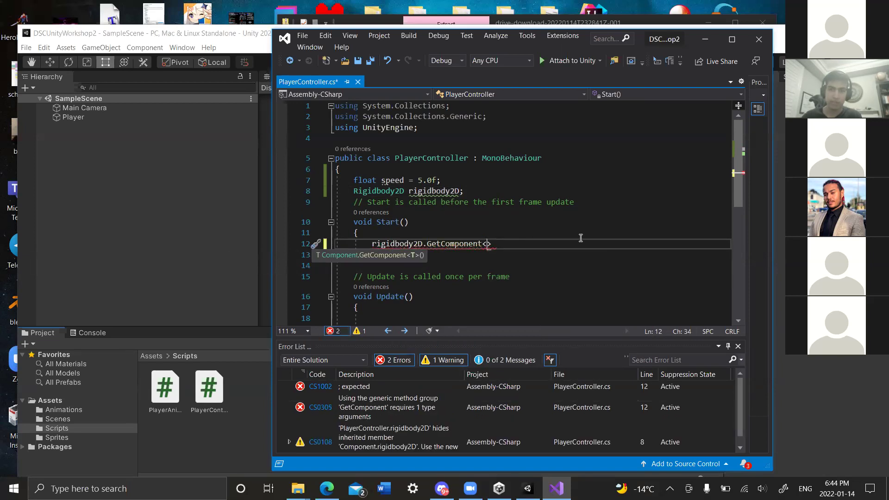
type("Ri")
key("Down")
key("Tab")
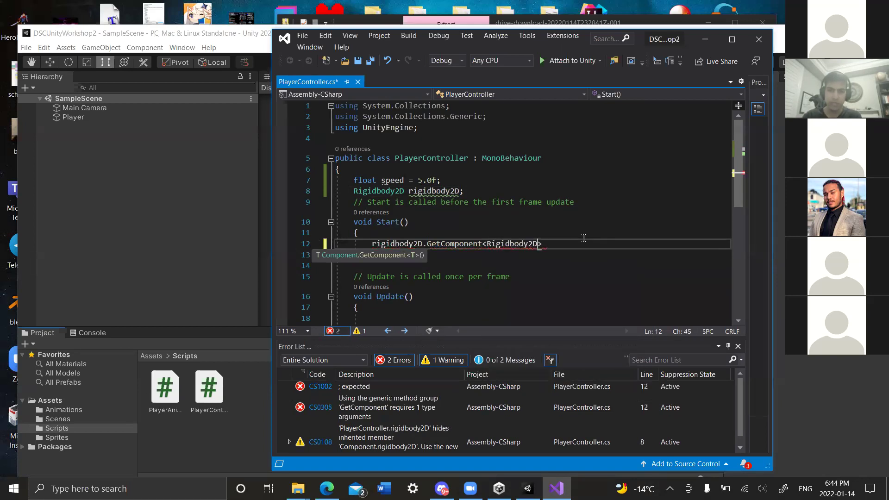
key("Right")
type("();")
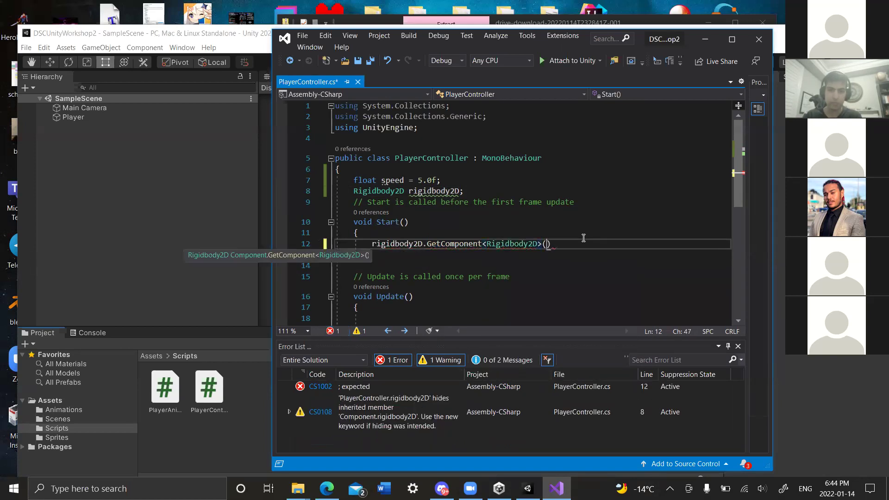
left_click(407, 250)
key("ctrl+s")
Place the cursor in the empty Update method, review the Input.GetKey guidance on the Google Slides movement slide, and return to Visual Studio.
scroll(408, 250, "down", 1)
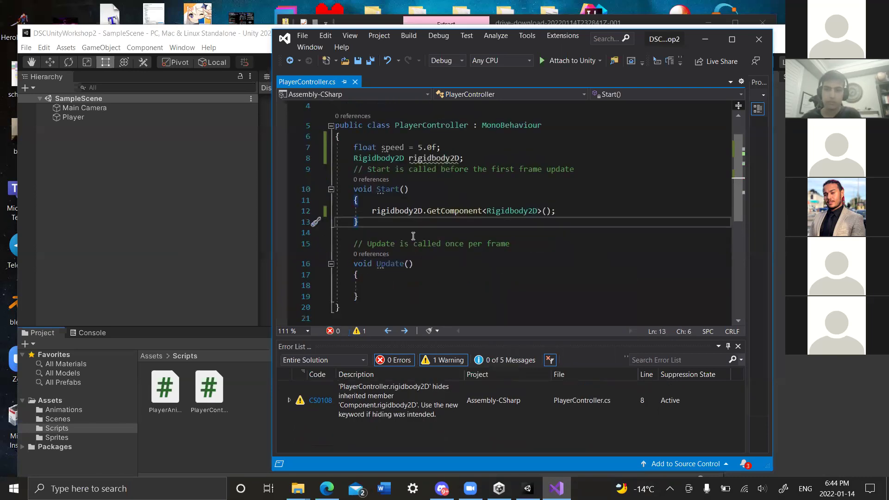
scroll(399, 248, "down", 1)
left_click(401, 248)
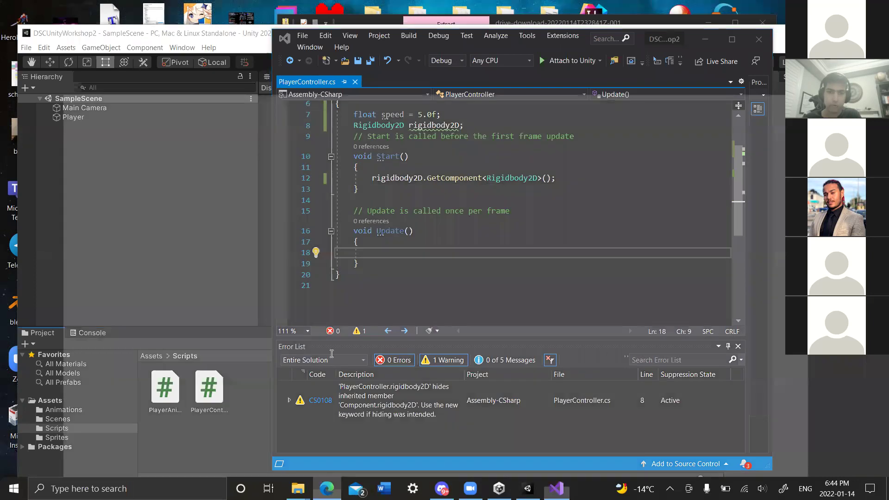
key("alt+Tab")
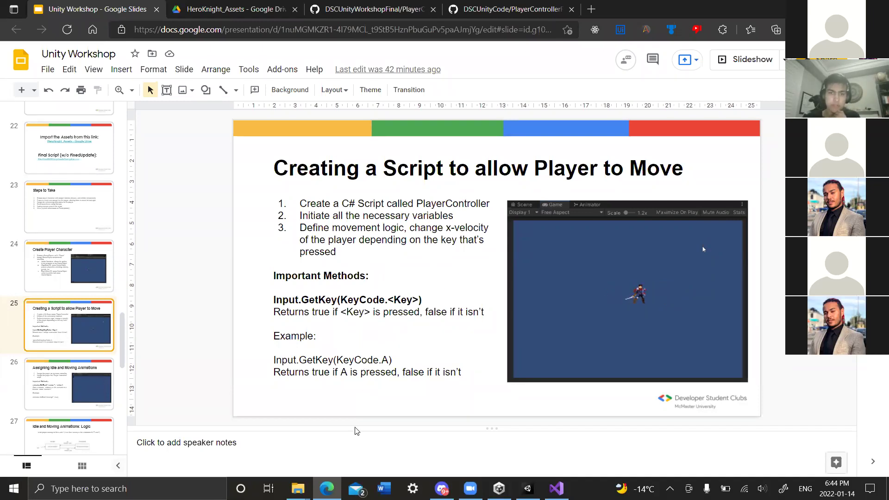
key("alt+Tab")
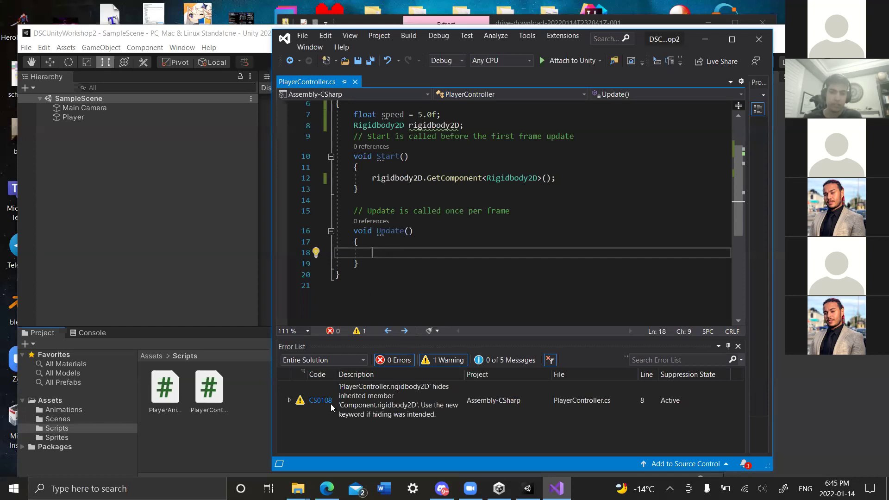
key("alt+Tab")
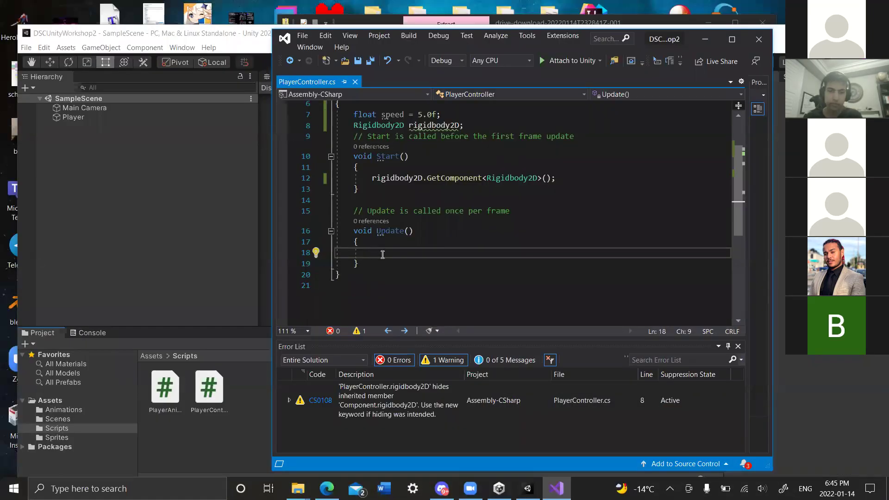
Add an if statement with an empty condition and an empty braced body inside the Update method, and save the script.
type("i")
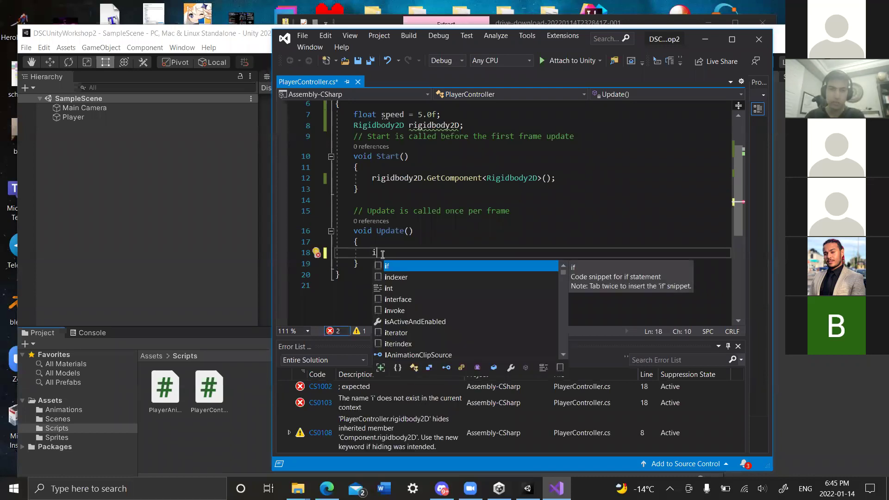
type("f()")
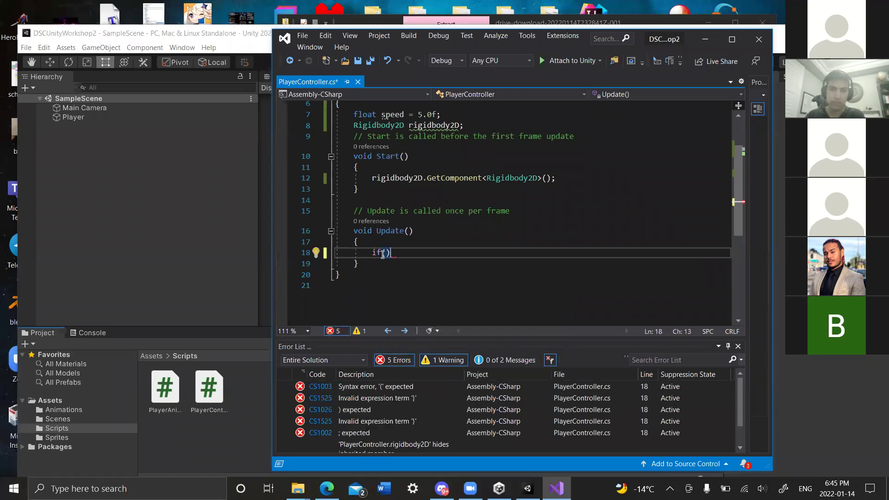
key("Left")
key("Right")
key("Right")
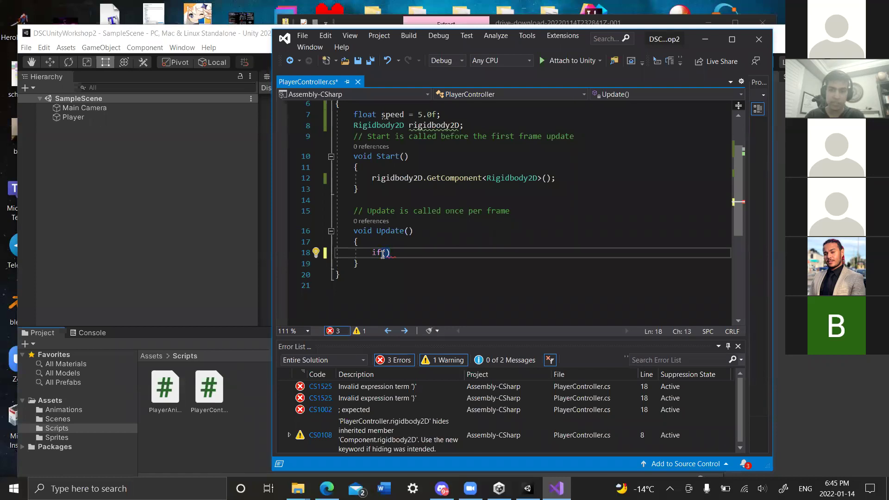
type("{")
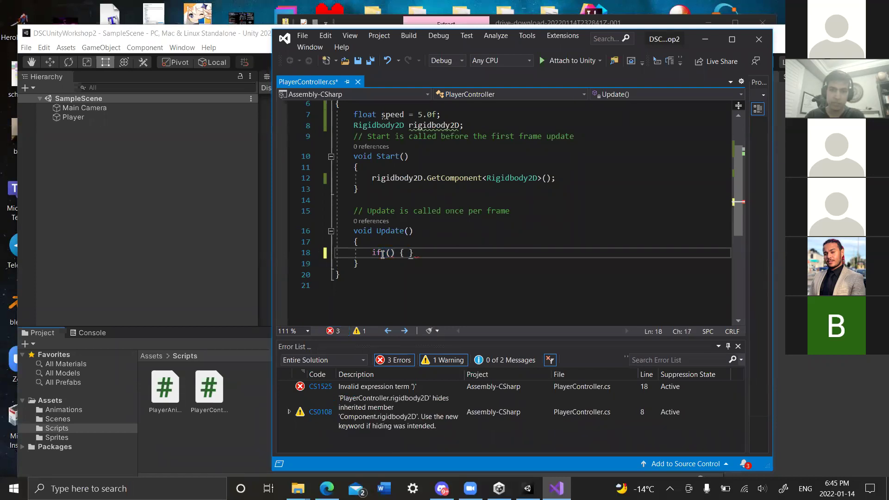
key("Return")
key("Up")
key("Up")
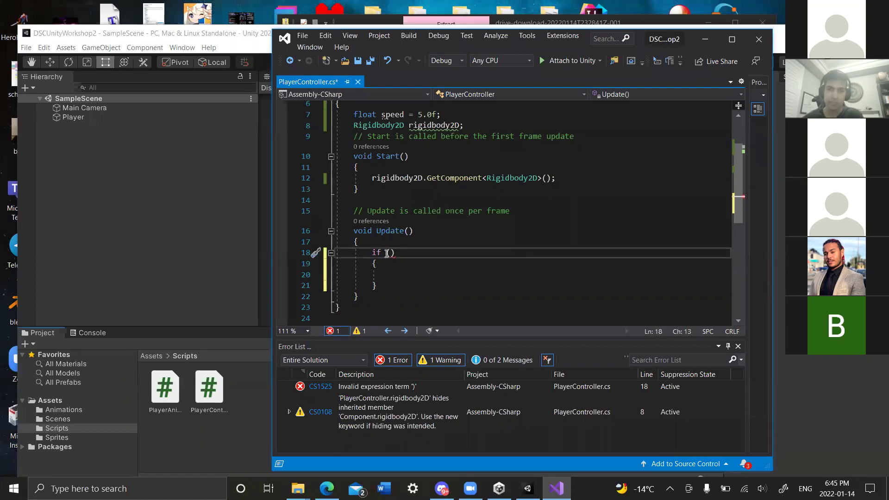
scroll(374, 254, "down", 1)
key("Down")
key("Down")
key("Down")
key("ctrl+s")
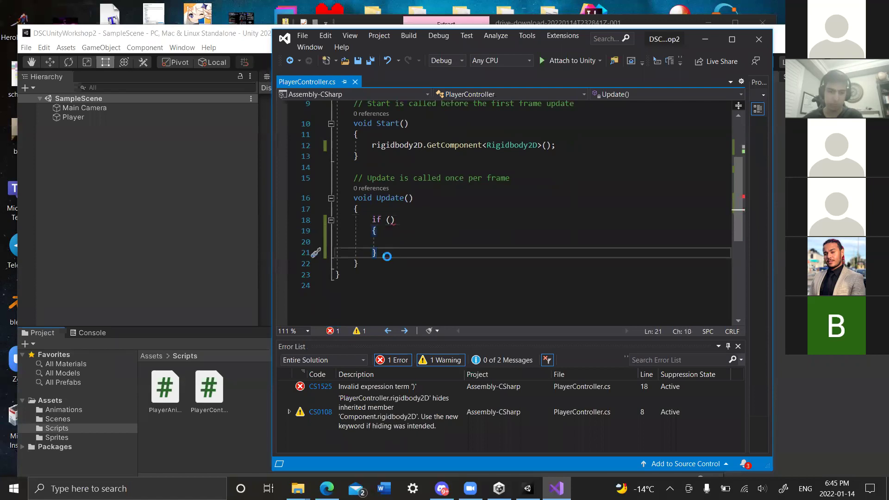
Fill the if condition in Update with Input.GetKey(KeyCode.LeftArrow) and save the script.
left_click(380, 219)
left_click(390, 219)
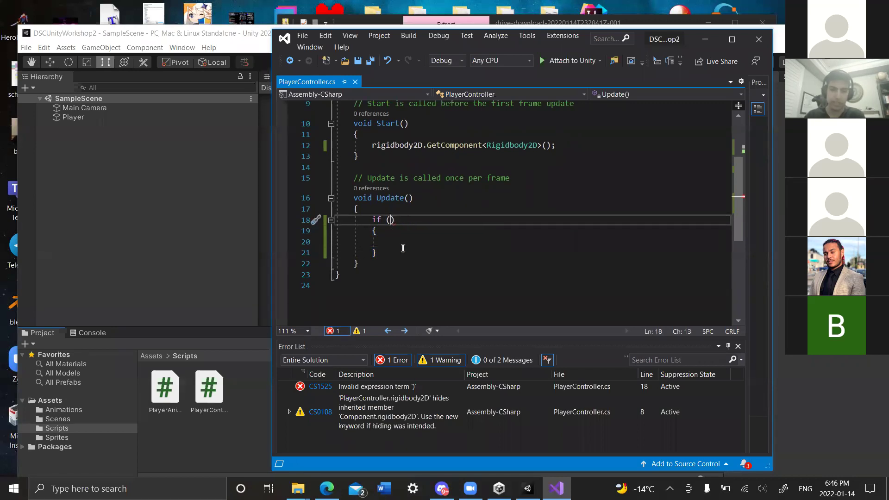
type("Input.GetKe")
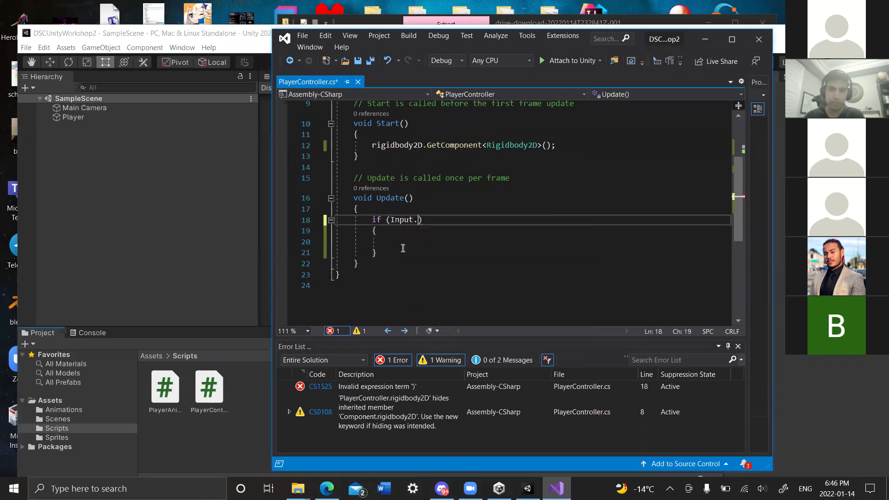
type("y")
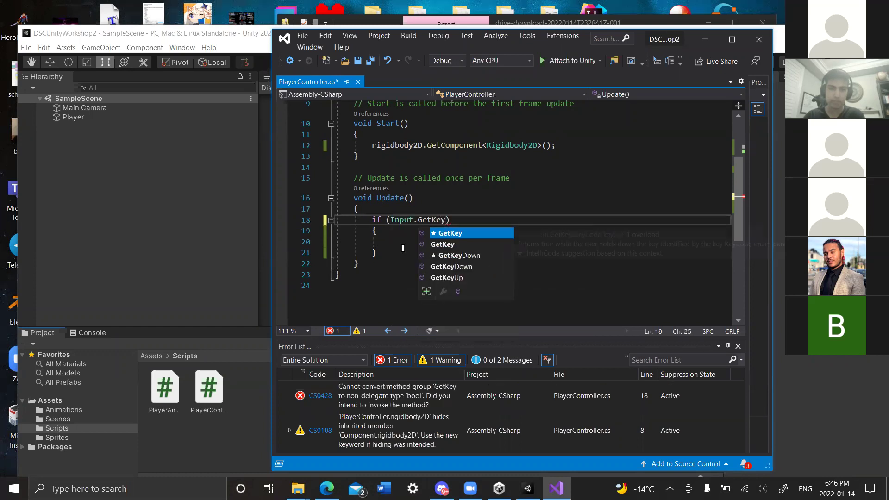
type("(")
key("Escape")
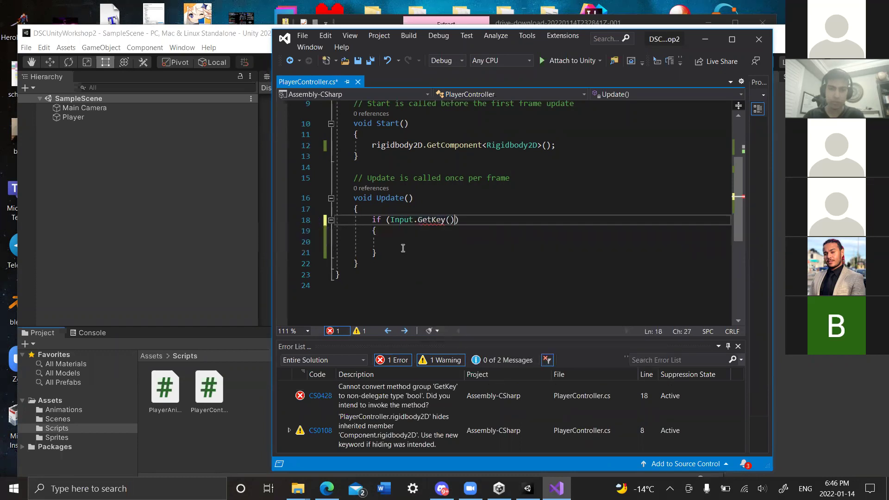
type("Key")
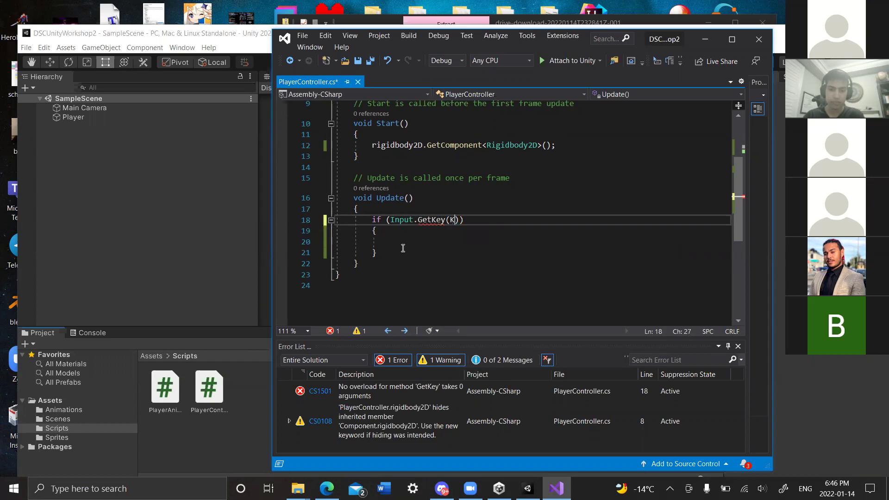
type("Code.LeftArrow")
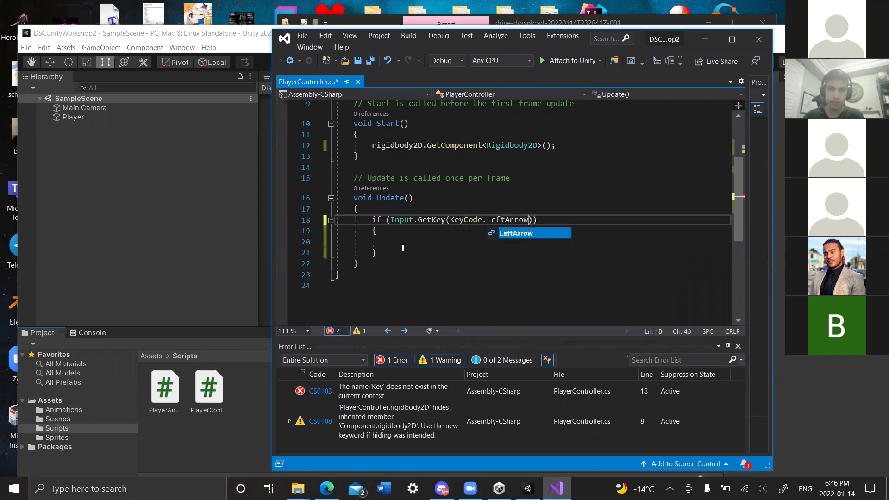
key("Tab")
left_click(416, 240)
key("ctrl+s")
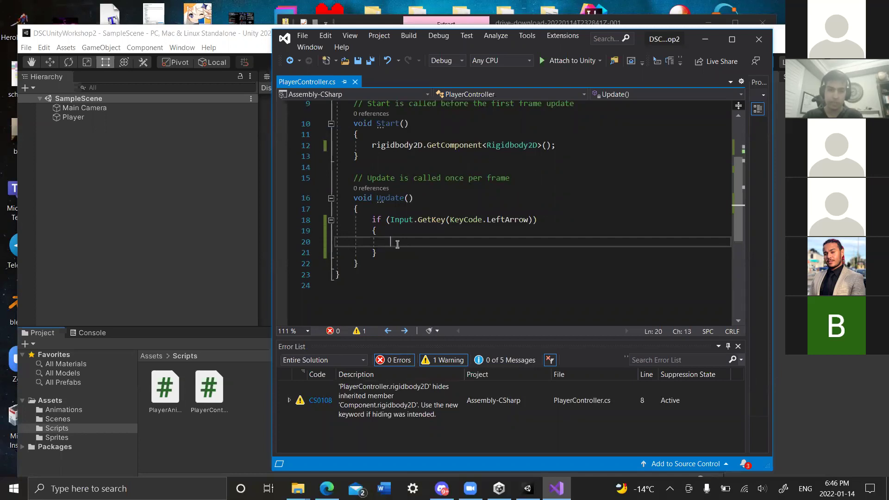
Write the statement rigidbody2D.velocity = new Vector2(); inside the LeftArrow if block of the Update method.
type("r")
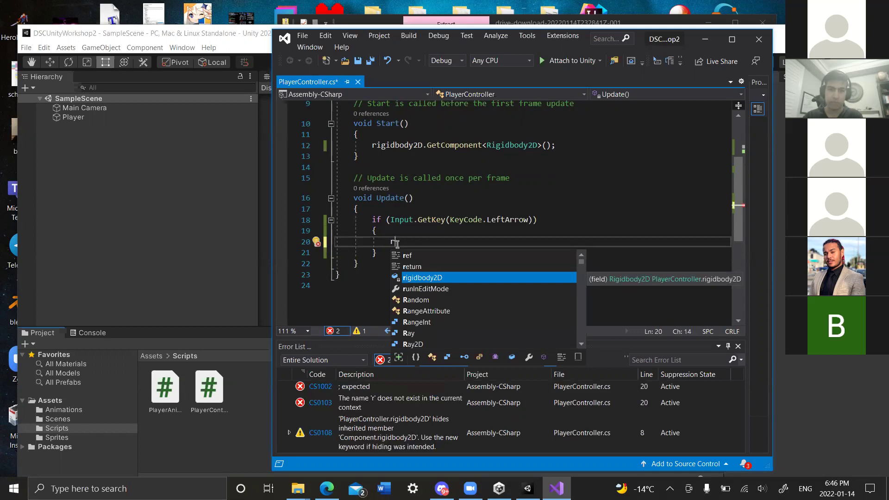
key("Tab")
type(".velocity")
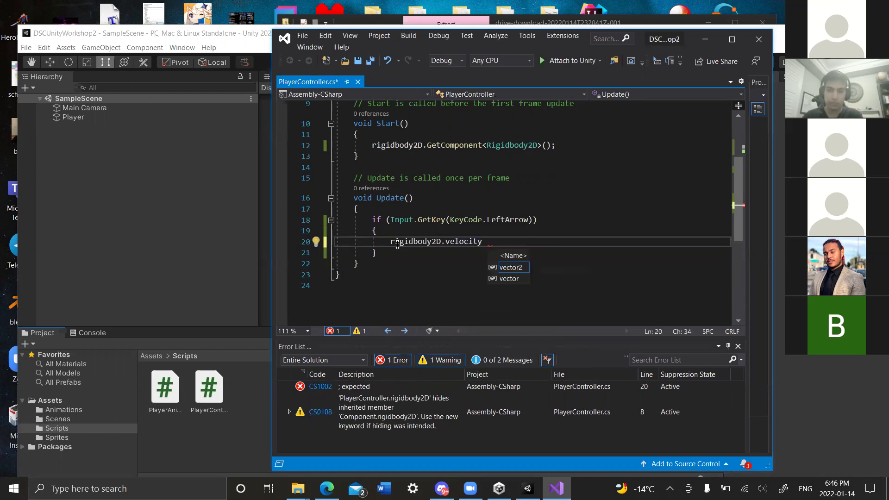
type(" =")
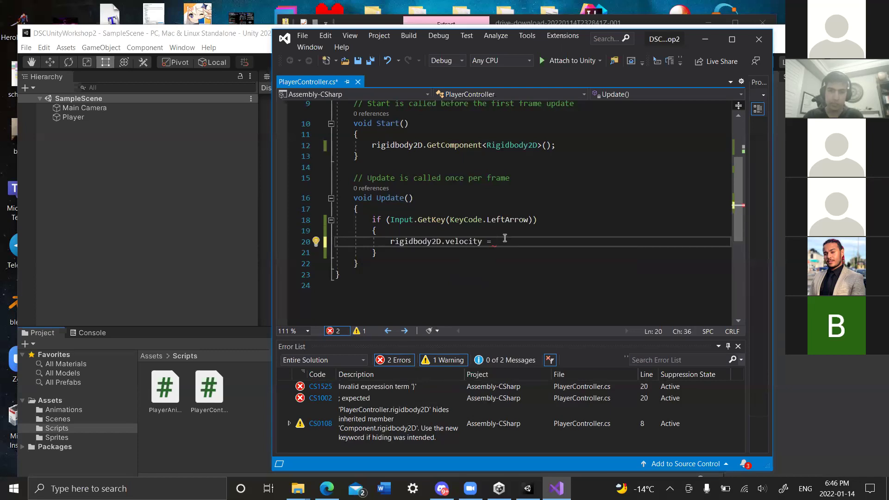
type("new Vect")
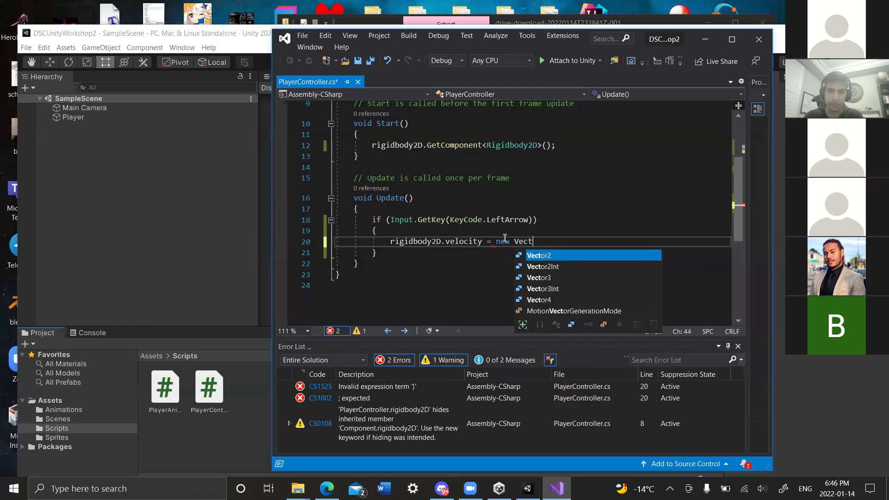
key("Tab")
type("();")
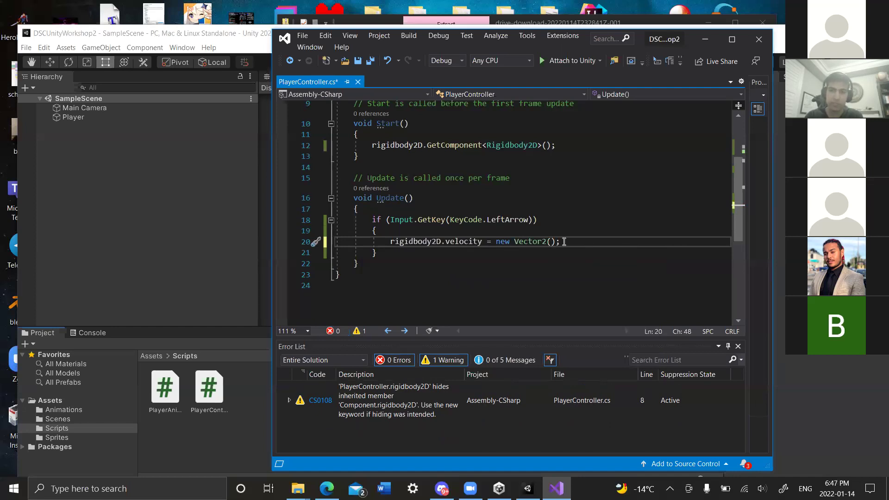
Fill in the Vector2 arguments with -speed and rigidbody2D.velocity.y, and save the script.
type("-speed")
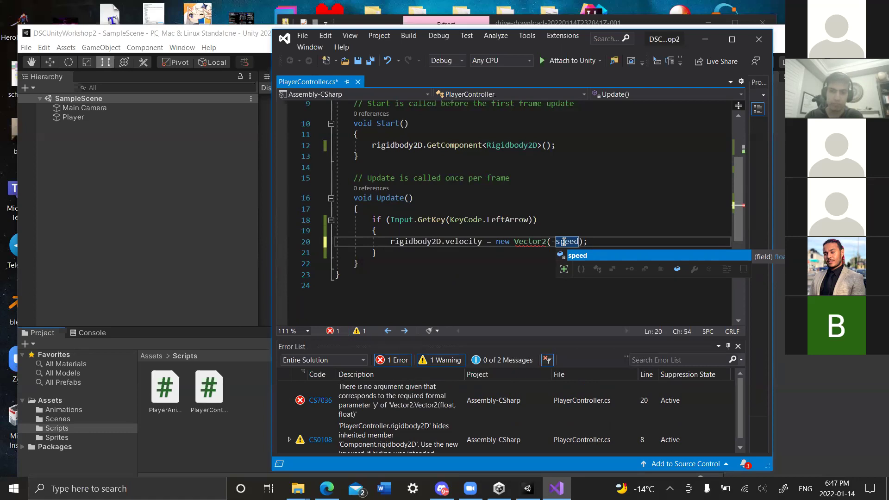
type(", ")
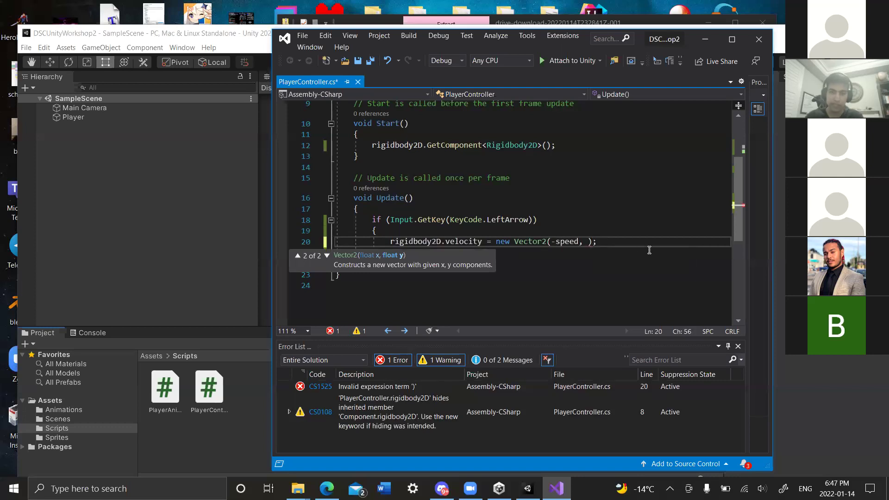
type("rigi")
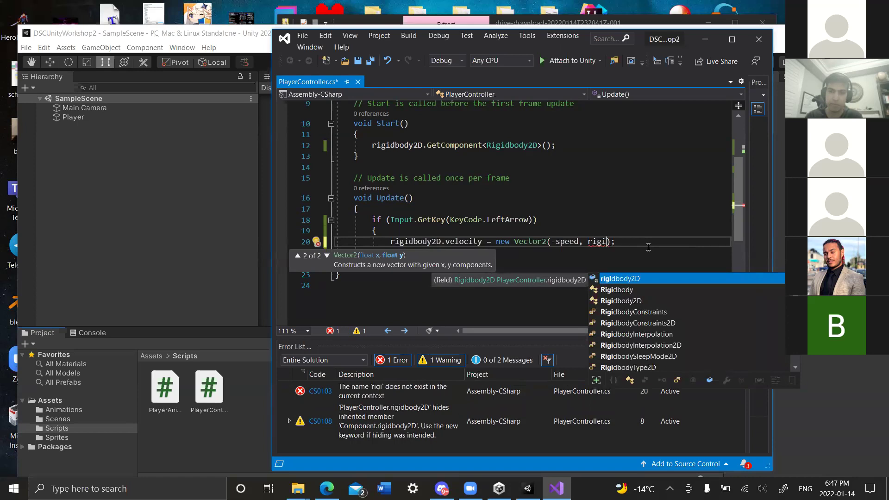
key("Tab")
type(".velocity")
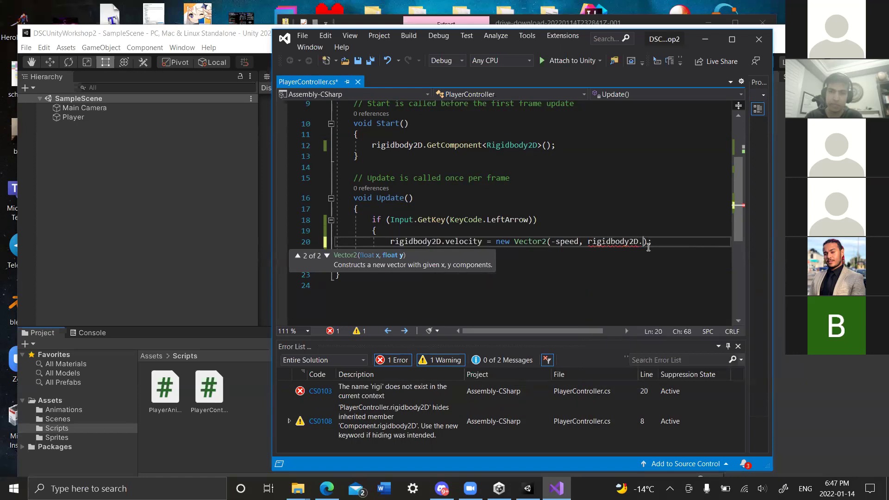
type(".y")
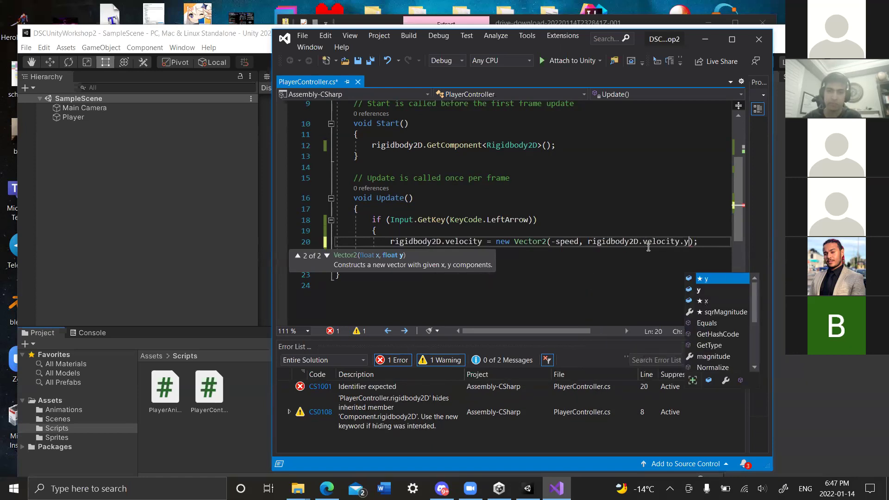
left_click(577, 251)
key("ctrl+s")
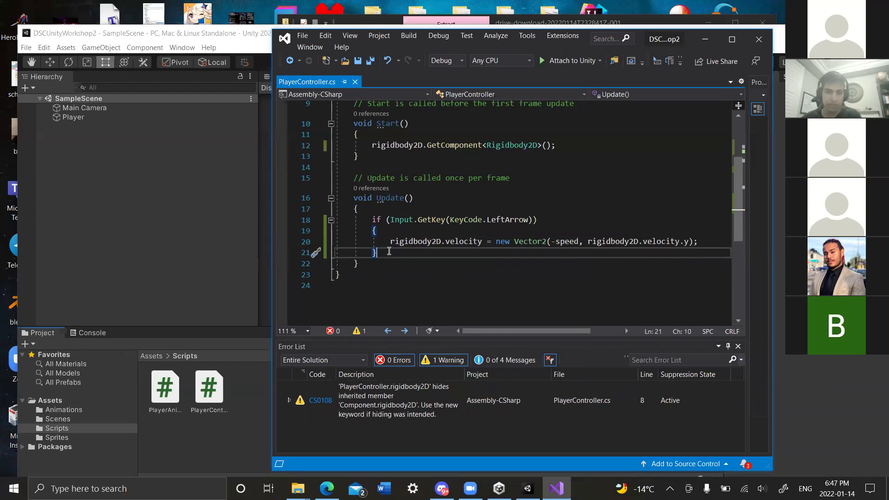
Switch to Unity, run the scene in play mode to test the left-arrow movement, and stop it.
left_click(225, 214)
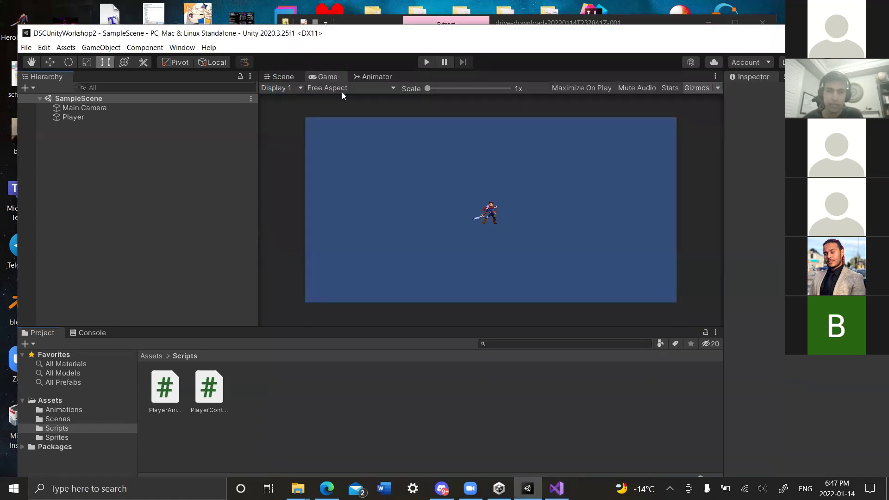
left_click(425, 63)
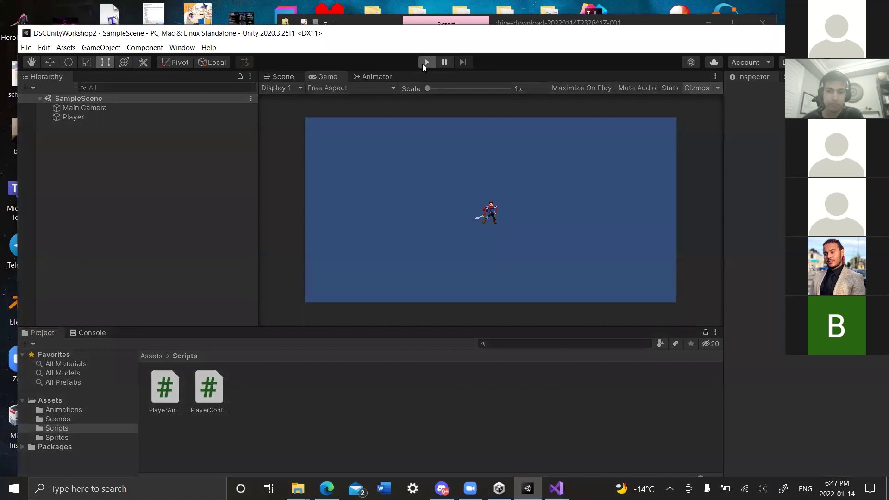
left_click(425, 64)
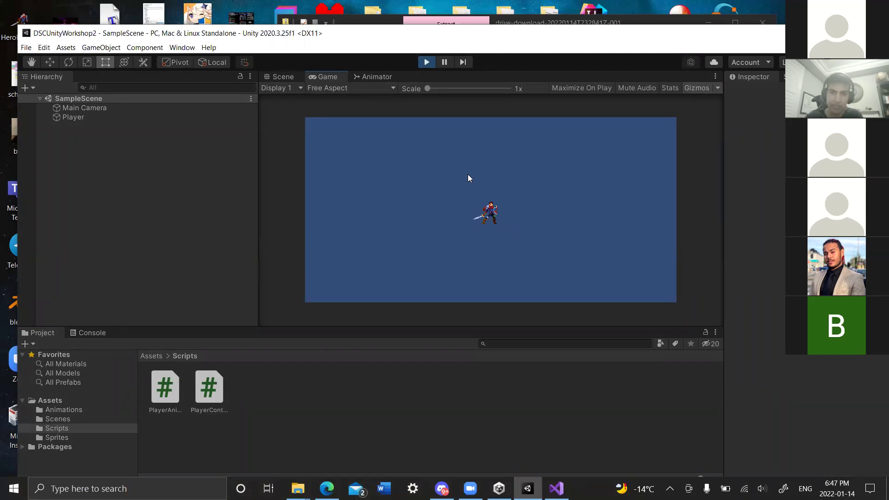
left_click(427, 62)
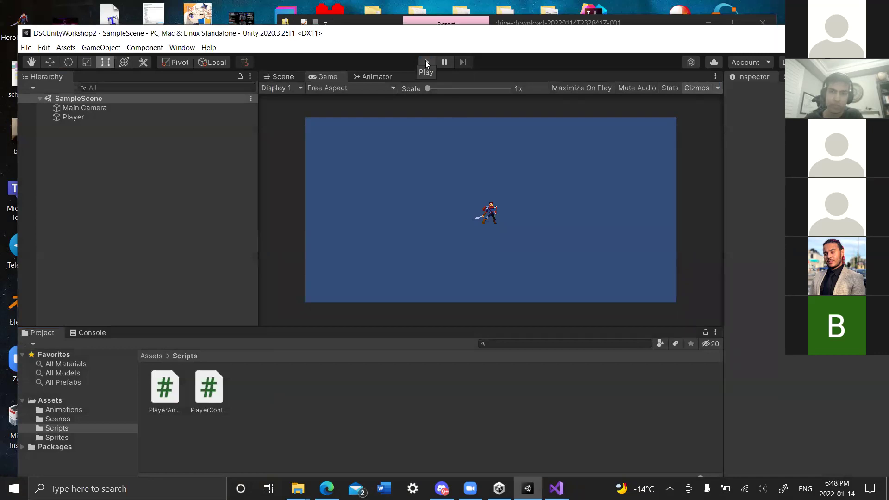
Add the PlayerController script as a component to the Player object and save the scene.
left_click(82, 117)
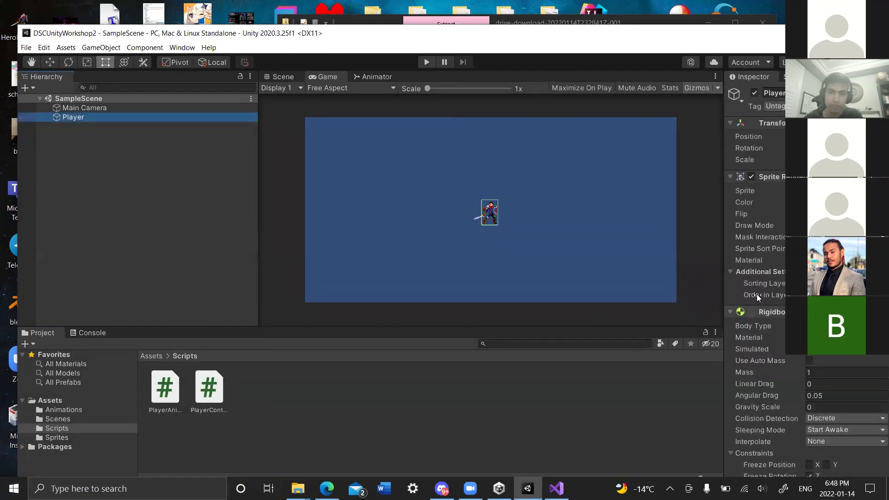
scroll(770, 163, "down", 8)
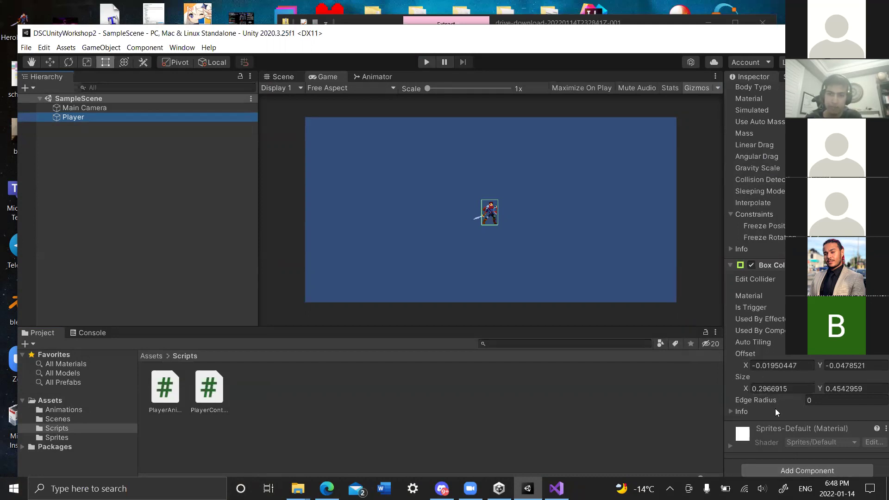
left_click(789, 472)
type("PlayerC")
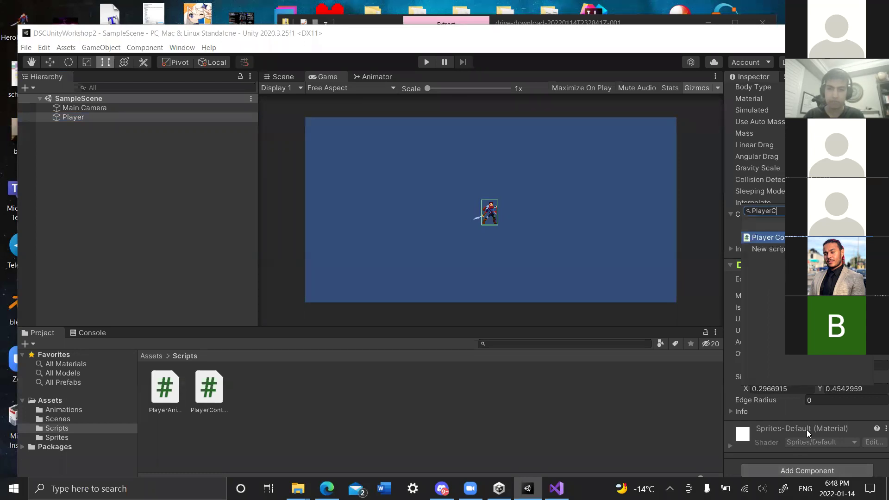
key("Return")
scroll(807, 376, "down", 1)
key("ctrl+s")
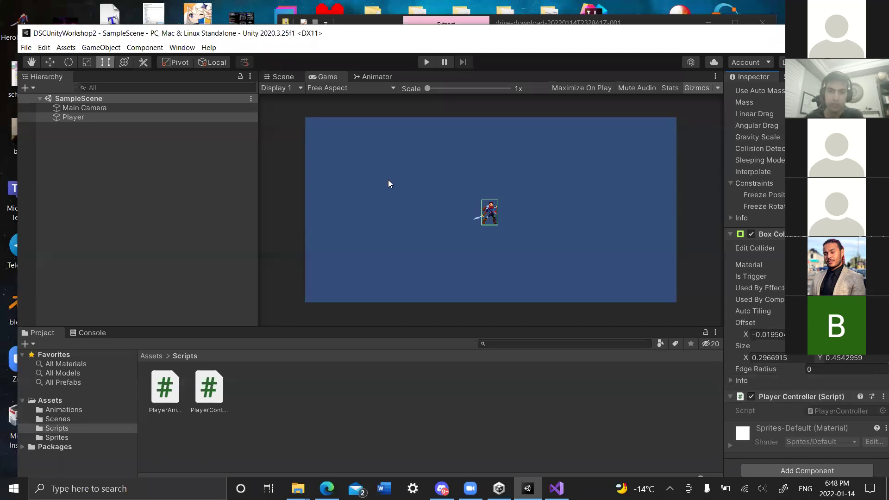
Test the Player with the script attached in play mode, stop it, and return to Visual Studio to check the Update code.
left_click(426, 62)
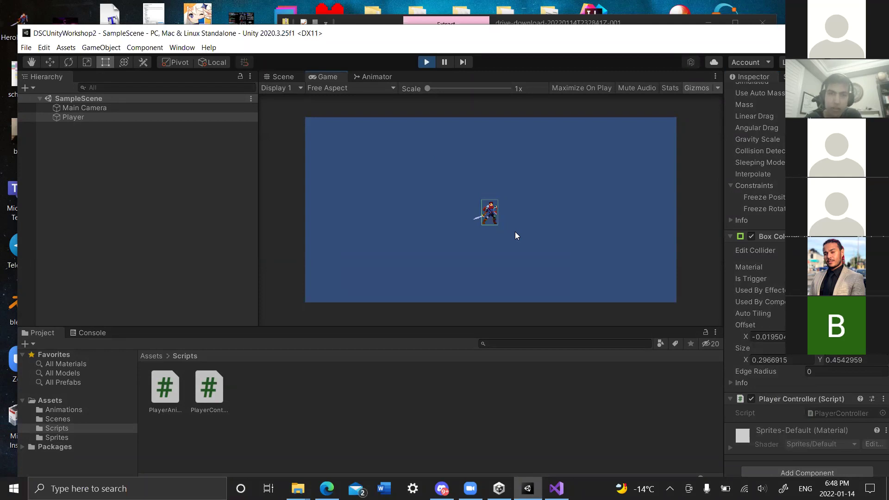
left_click(431, 63)
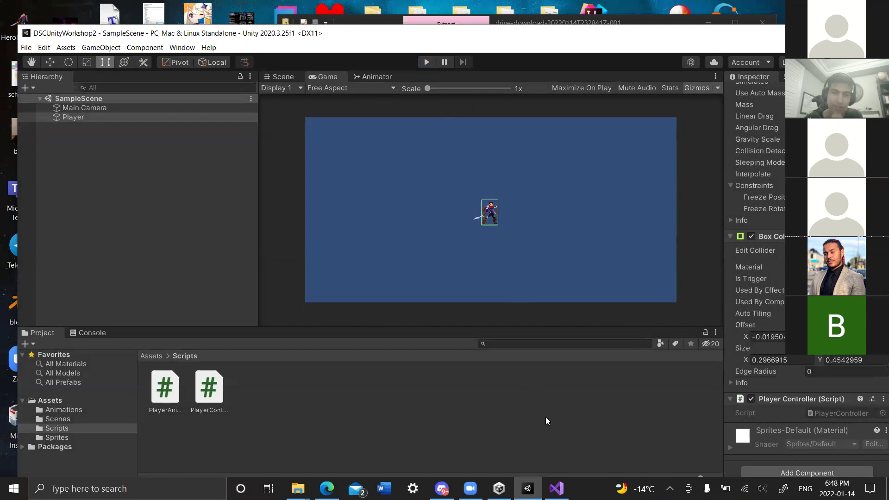
key("alt+Tab")
left_click(437, 181)
left_click(449, 222)
scroll(432, 268, "down", 3)
left_click(415, 257)
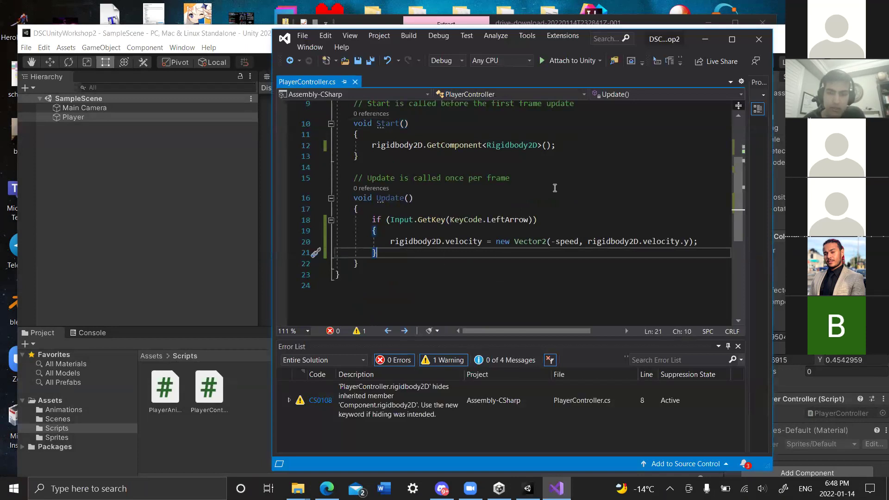
Return to Unity and repeat the play-mode test of the Player's left-arrow movement.
left_click(705, 43)
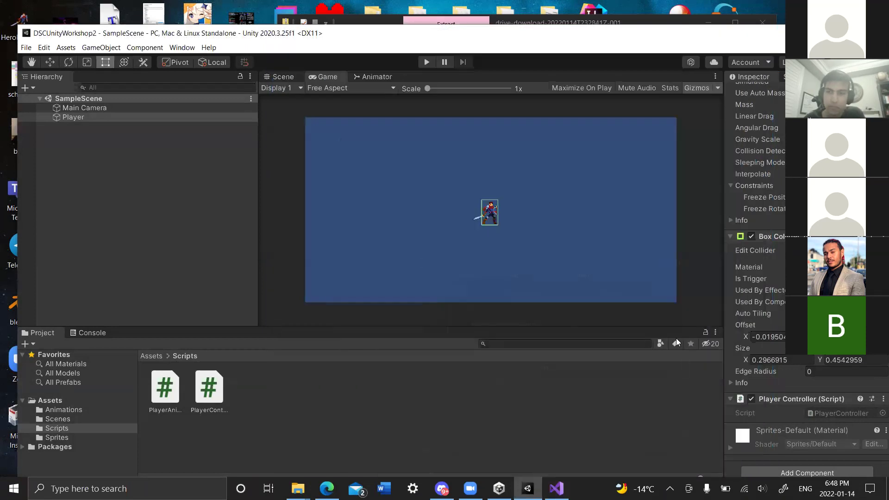
left_click(426, 63)
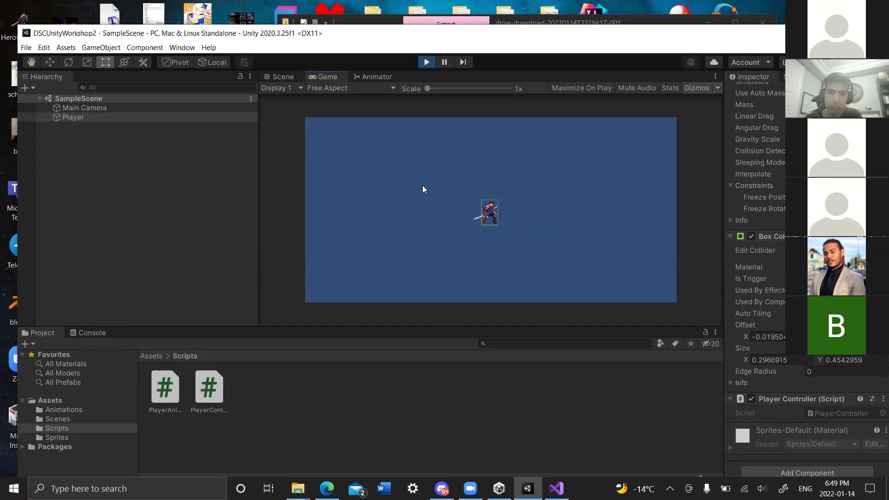
left_click(426, 62)
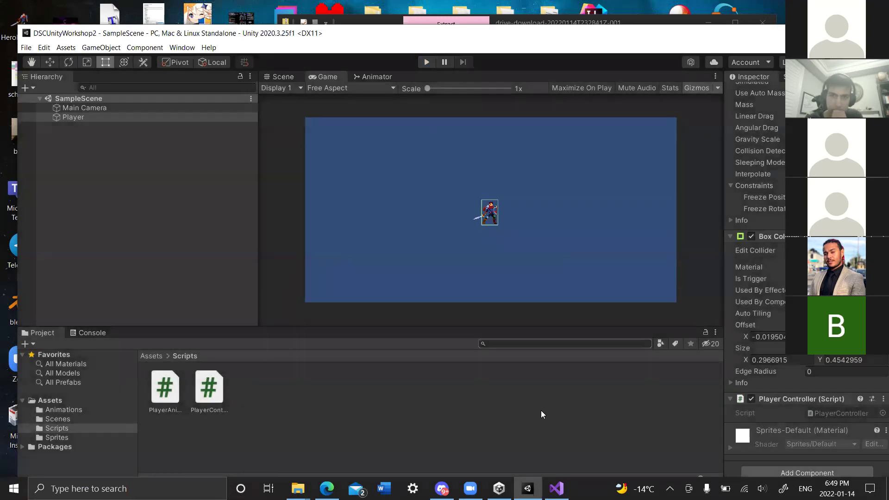
Review the field declarations and the Start and Update methods of the PlayerController script in Visual Studio.
key("alt+Tab")
left_click(476, 244)
left_click(444, 254)
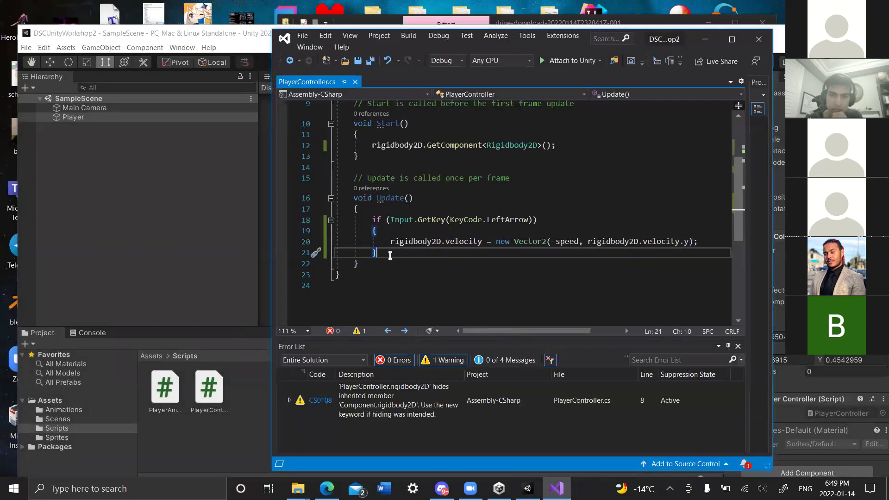
scroll(390, 254, "up", 3)
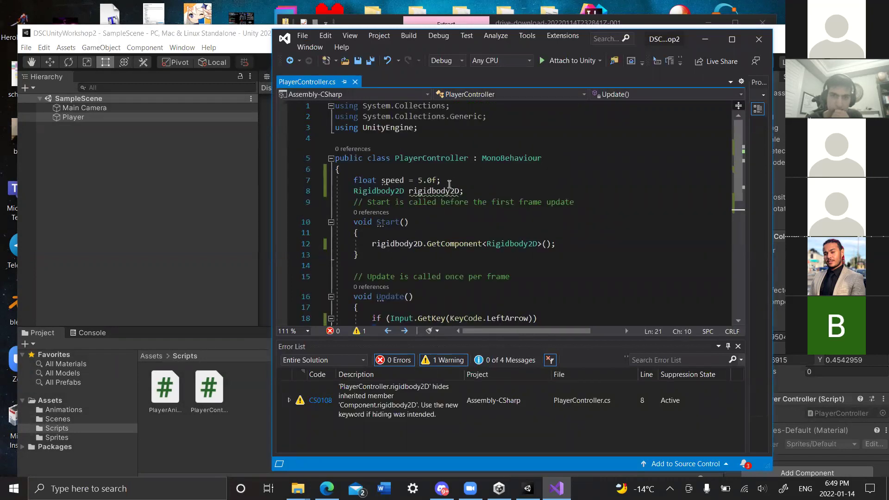
scroll(447, 188, "down", 2)
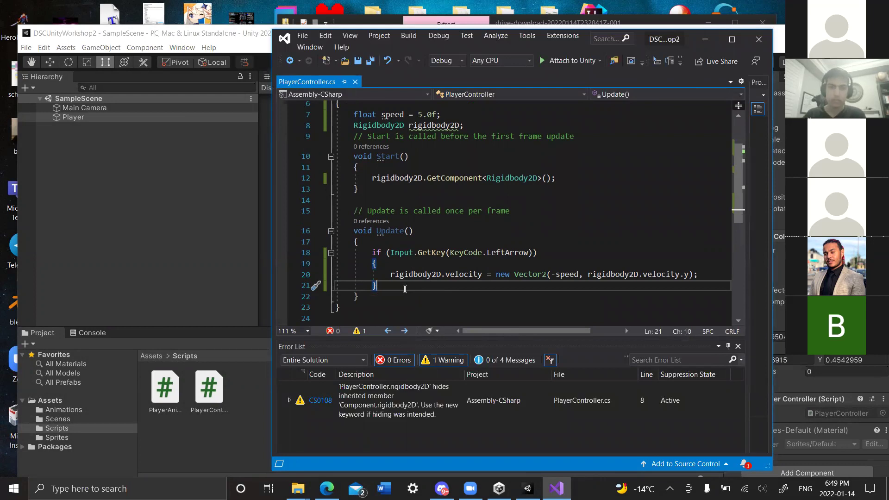
Return to Unity, shift its window to uncover the Inspector and status bar, and inspect the Player's components.
left_click(705, 39)
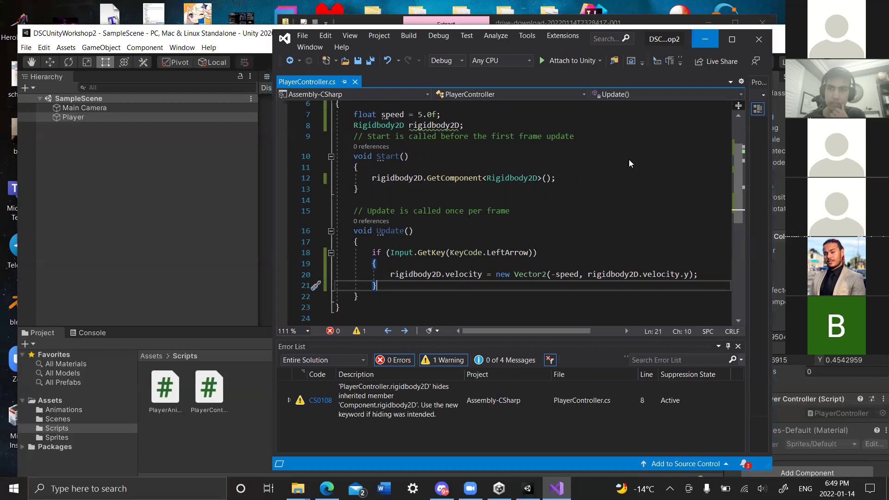
scroll(772, 401, "up", 10)
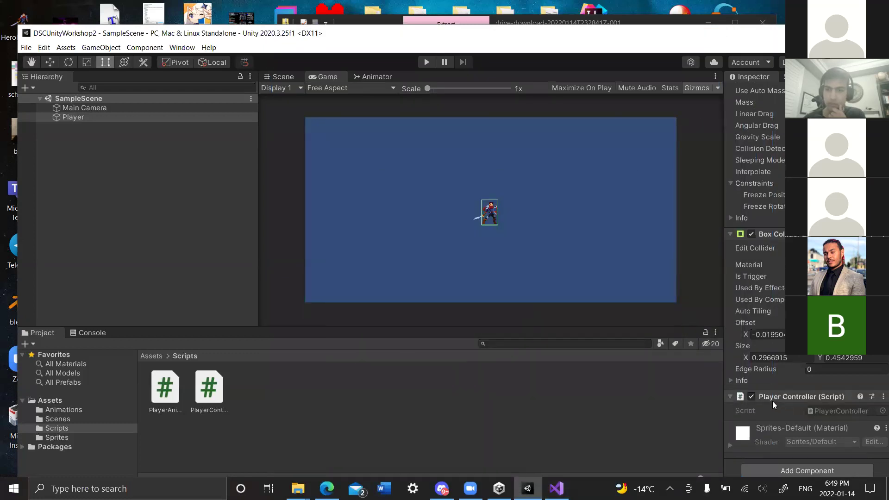
scroll(770, 373, "down", 10)
left_click_drag(596, 38, 563, 14)
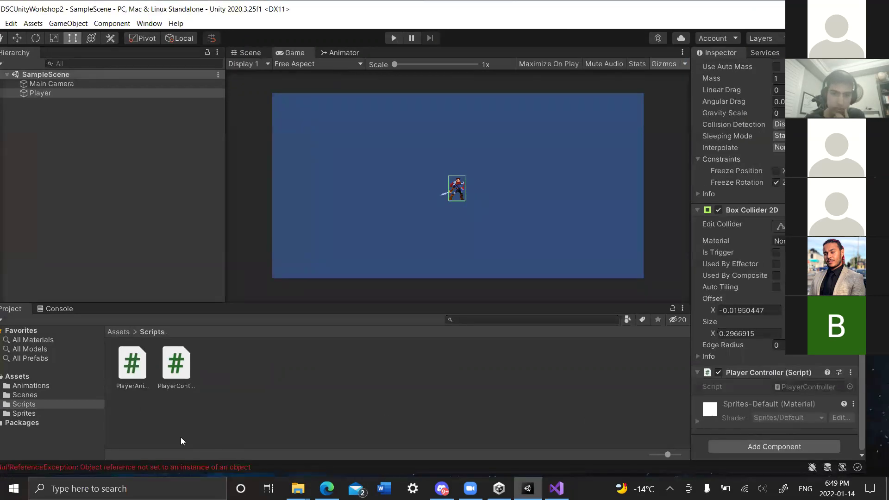
left_click(258, 398)
left_click(37, 93)
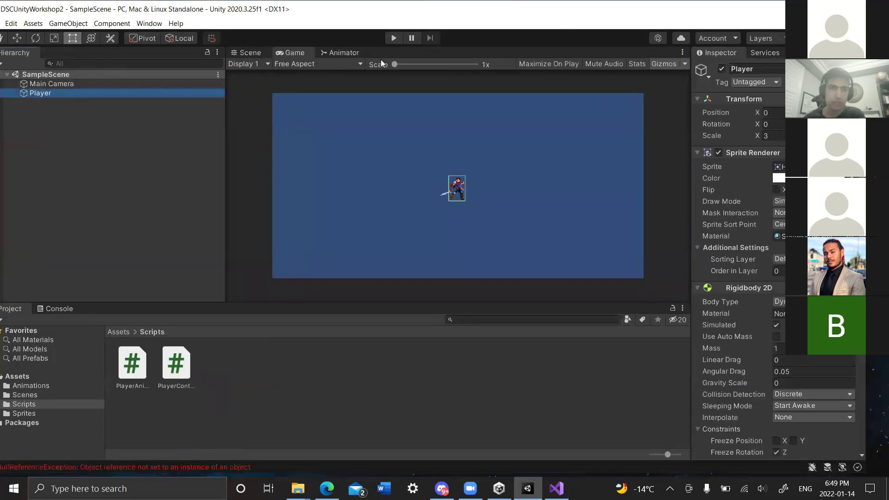
Run and stop the scene once more to test movement, and go back to the if block in Visual Studio.
left_click(391, 37)
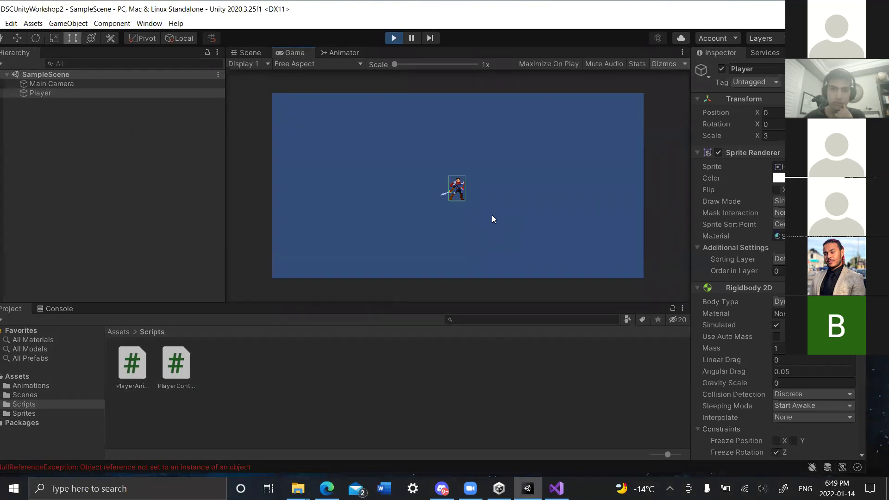
left_click(395, 40)
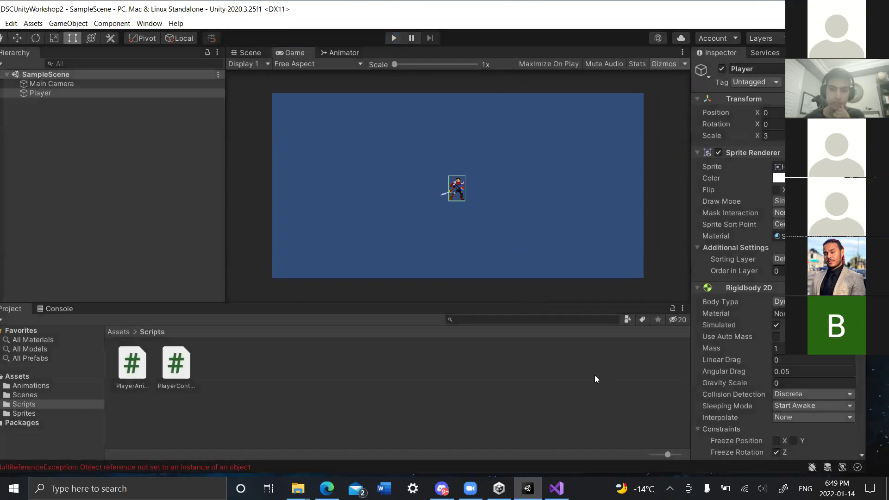
key("alt+Tab")
left_click(403, 287)
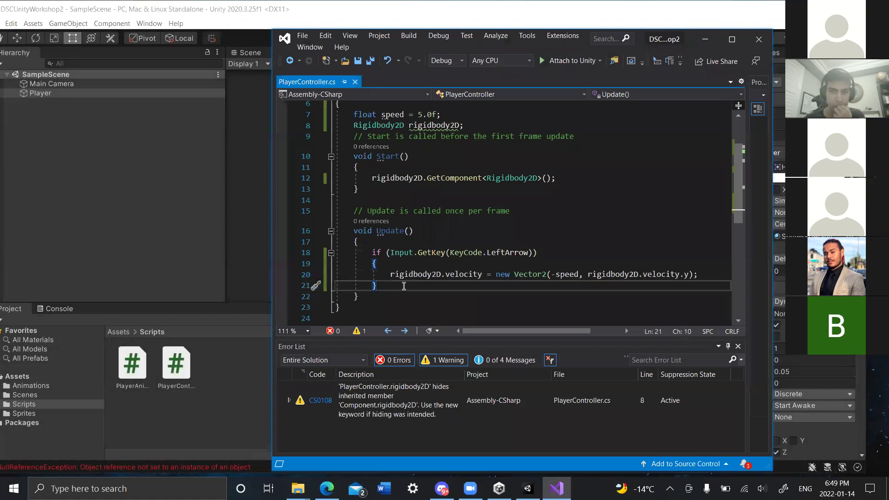
Change the line in Start to assign rigidbody2D = GetComponent<Rigidbody2D>(); and save the PlayerController script.
left_click(428, 180)
key("BackSpace")
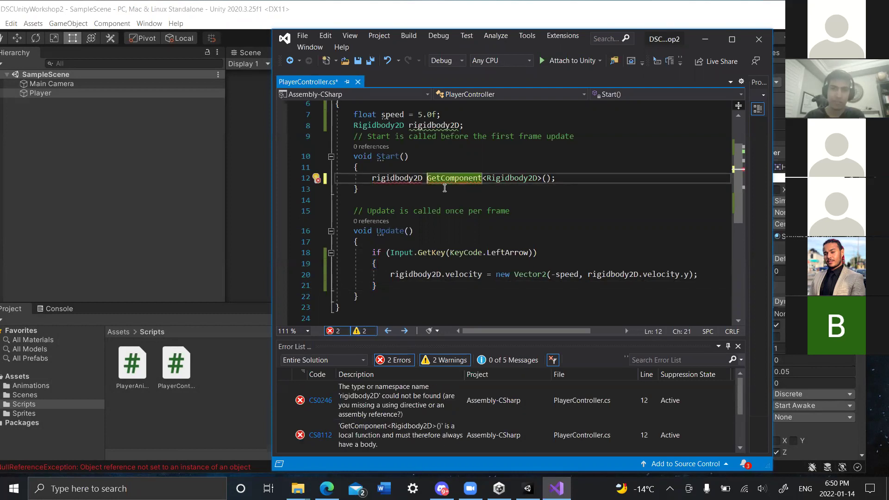
type("=")
left_click(580, 179)
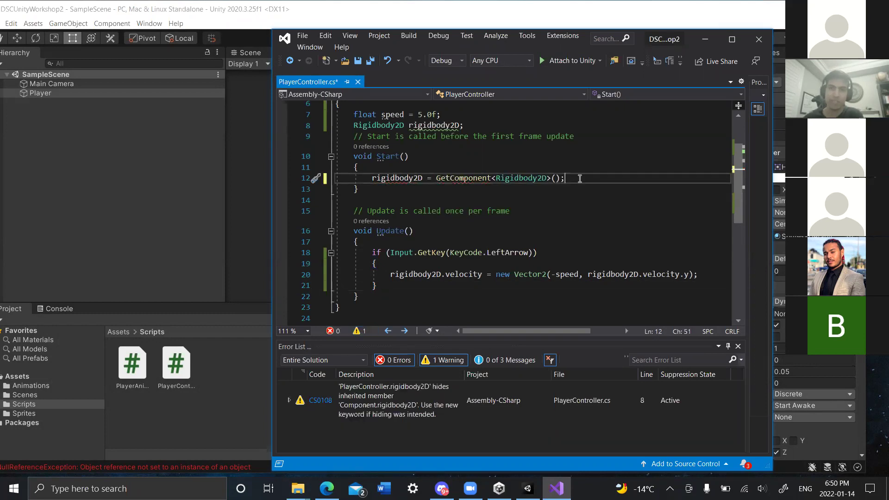
key("ctrl+s")
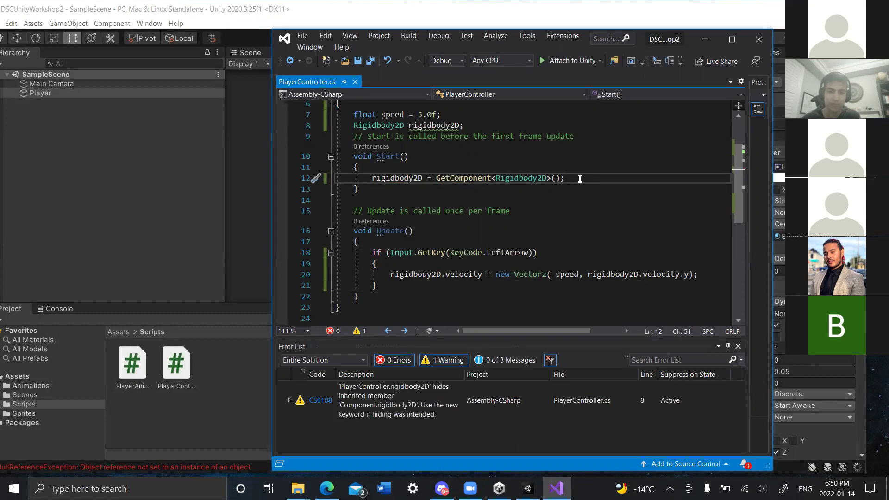
left_click(396, 289)
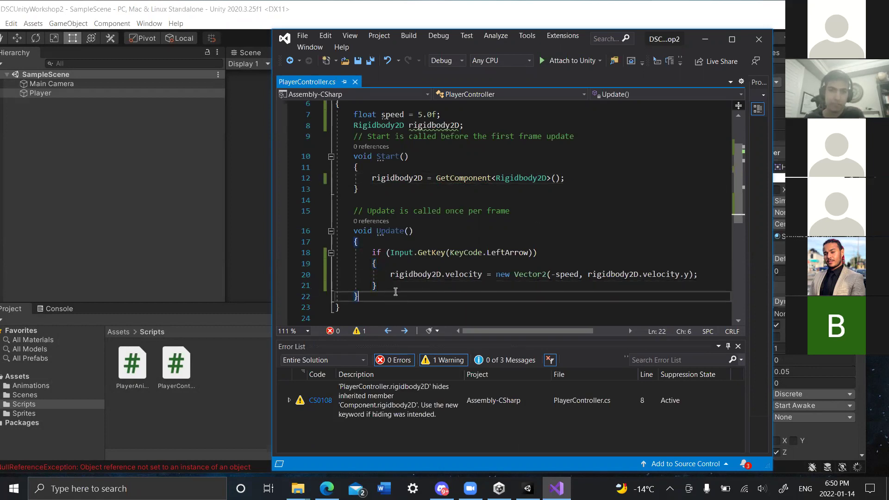
Switch to Unity, run the scene to test the Player's leftward movement, and stop play mode.
left_click(708, 39)
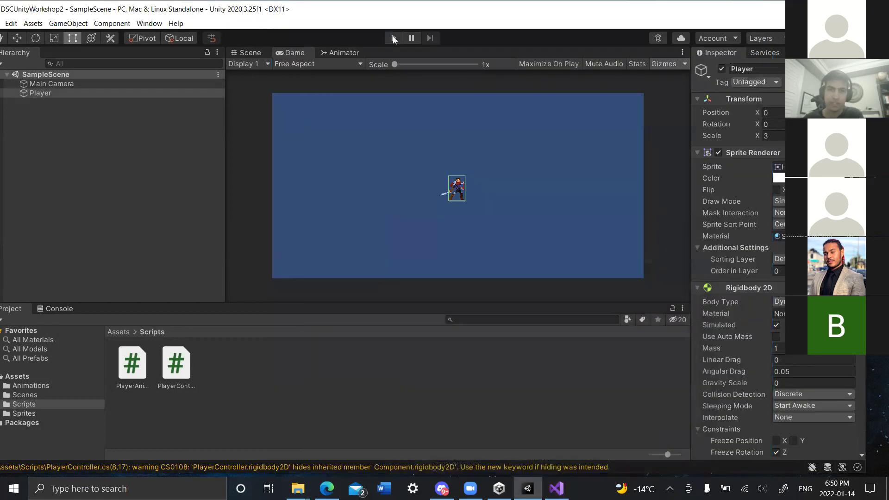
left_click(393, 38)
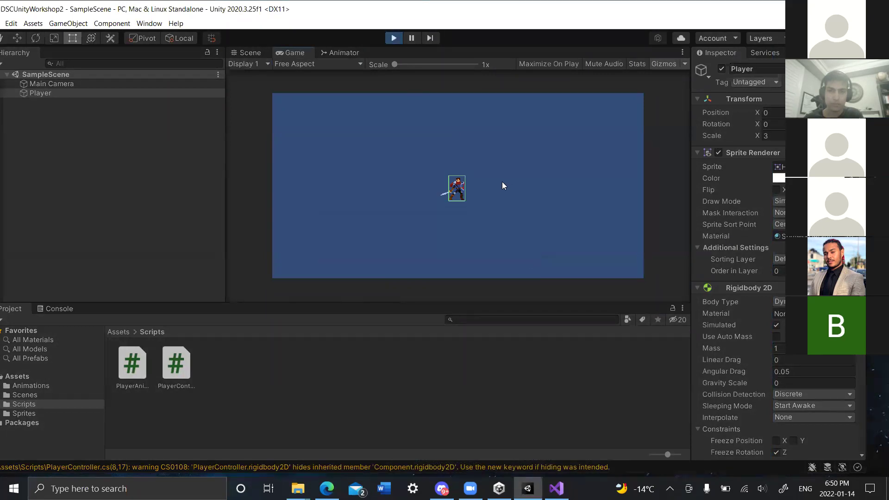
key("a")
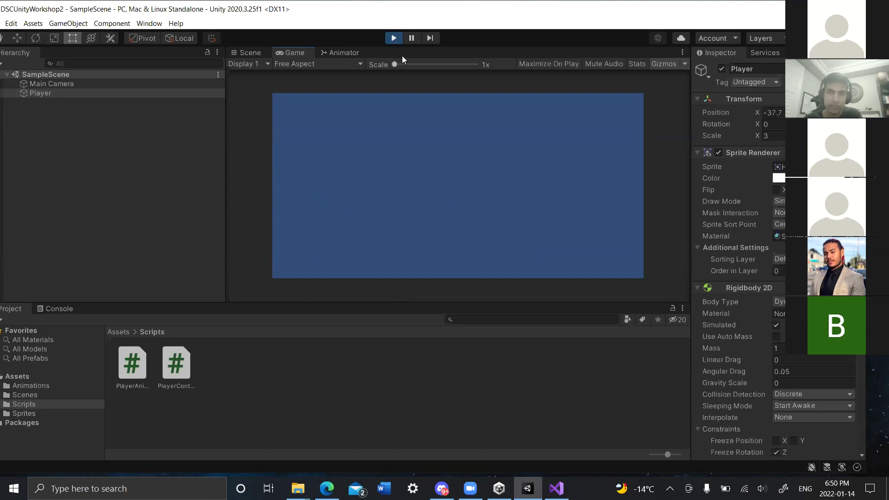
left_click(393, 38)
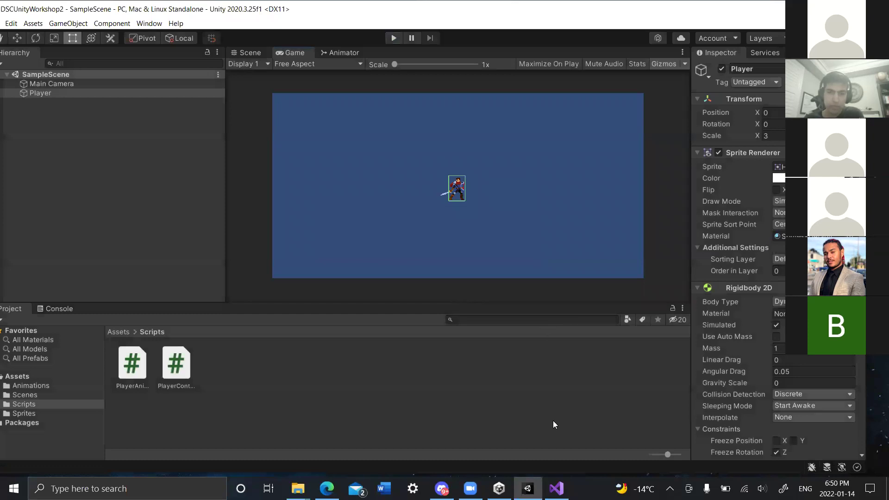
Back in Visual Studio, add an else if(Input.GetKey(KeyCode.RightArrow)) branch with an empty body after the LeftArrow block in Update.
left_click(562, 482)
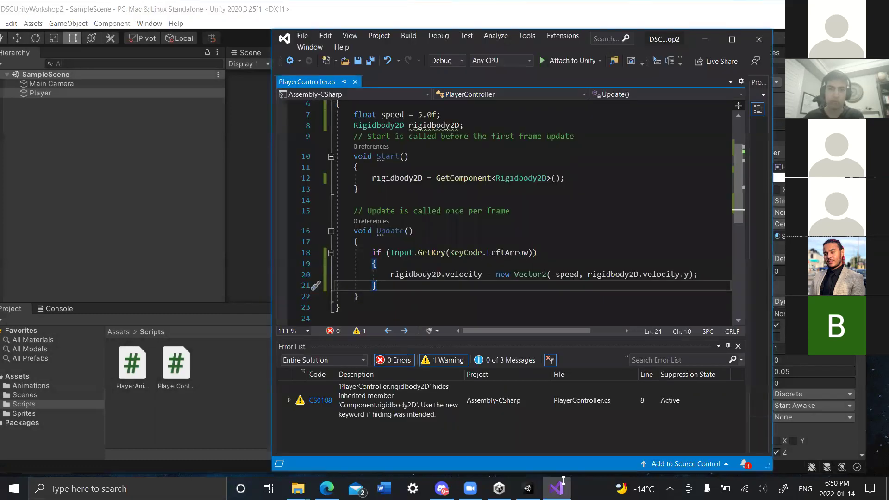
key("Return")
scroll(398, 240, "down", 1)
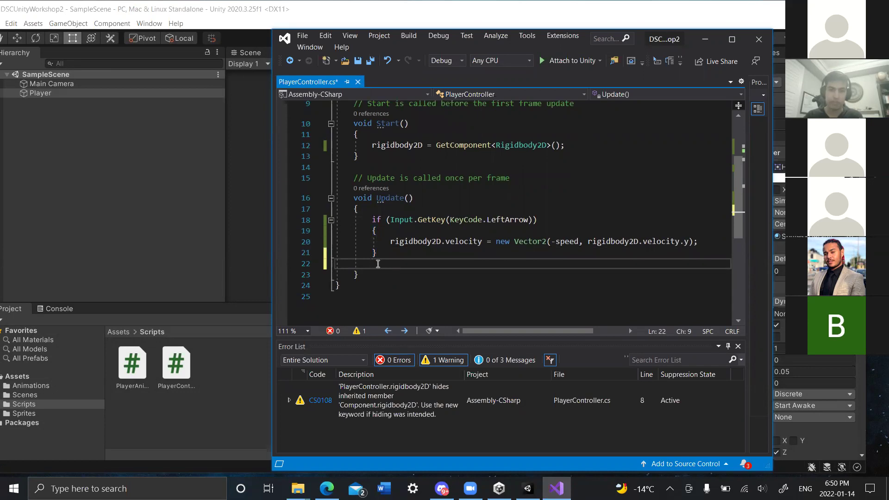
type("else if(")
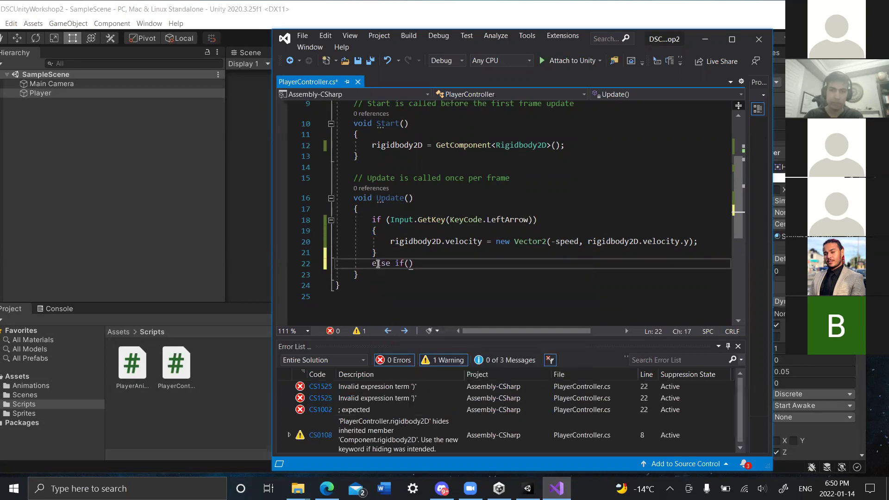
type("Input.Get")
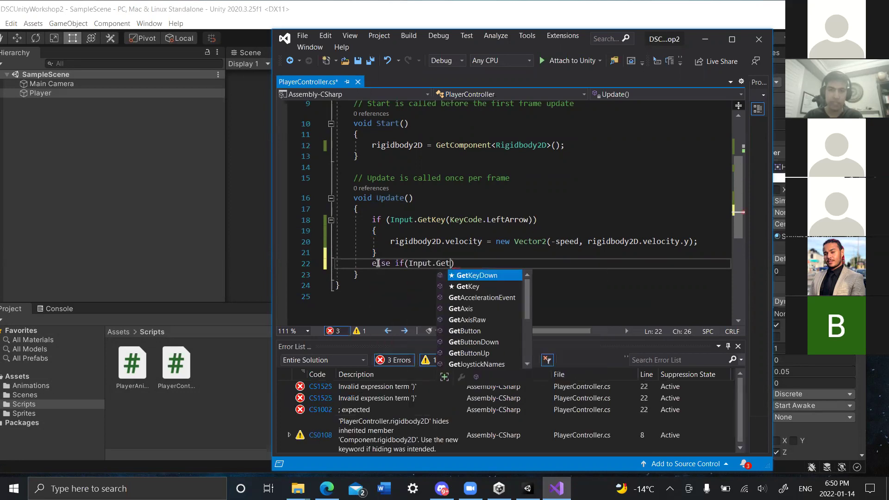
type("Key(key")
key("BackSpace")
key("BackSpace")
key("BackSpace")
type("KeyCode.Right")
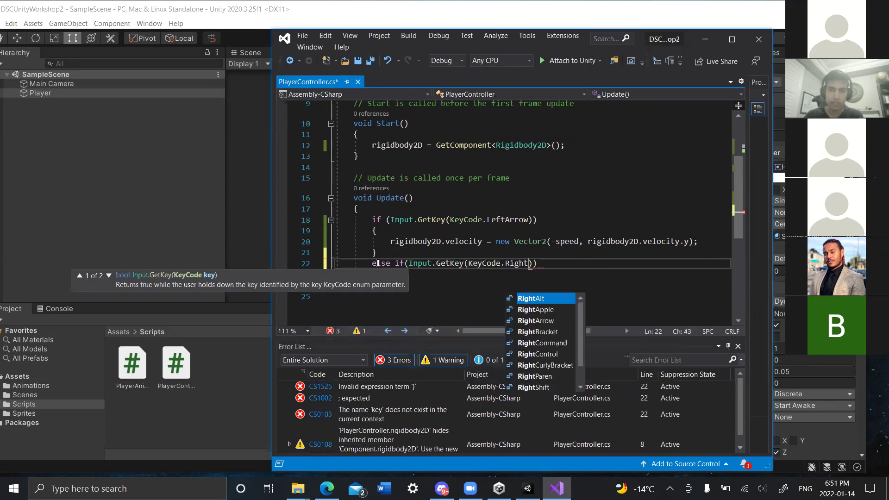
type("Arrow))")
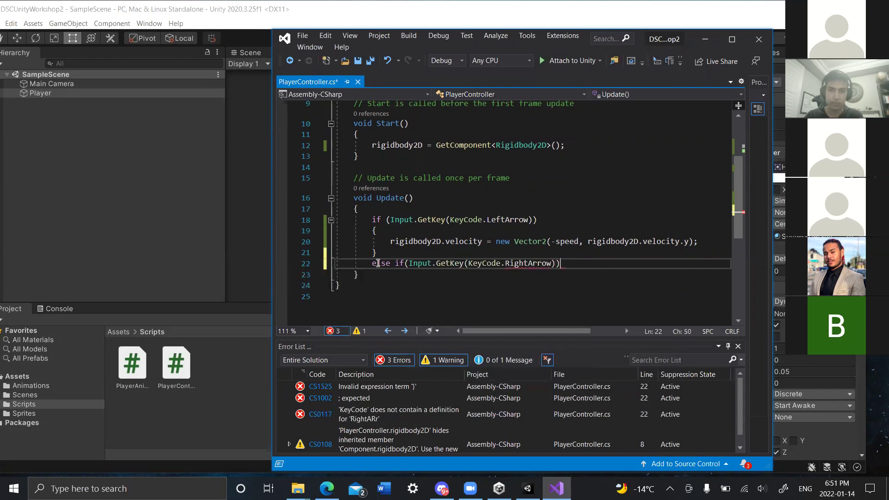
key("Return")
type("{")
key("Return")
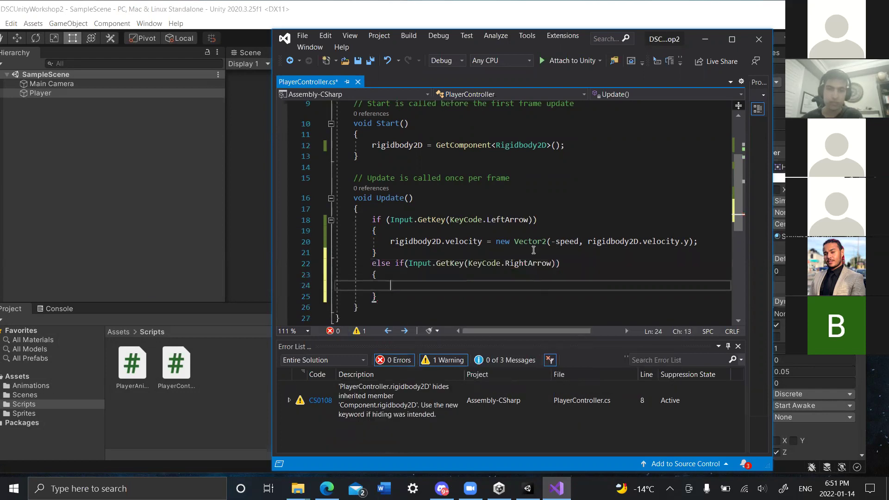
Copy the velocity assignment into the RightArrow branch, make its x value positive speed, and save the script.
scroll(533, 250, "down", 1)
left_click_drag(698, 208, 392, 209)
key("ctrl+c")
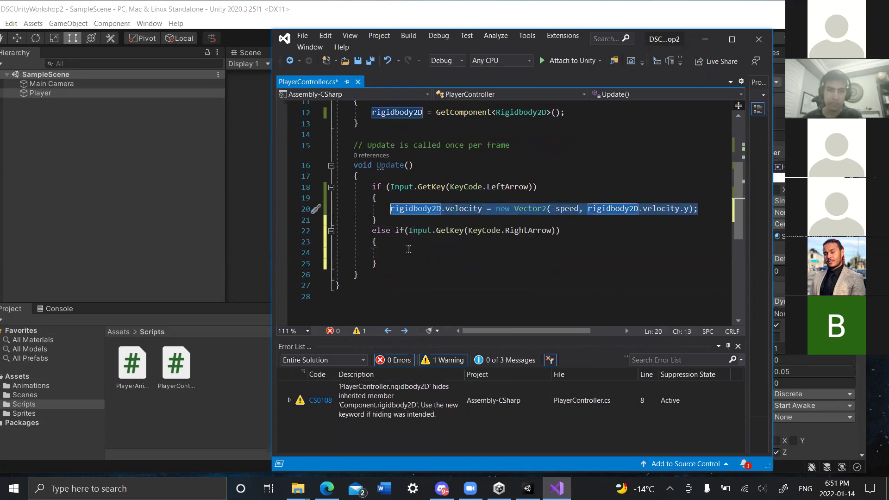
left_click(407, 252)
key("ctrl+v")
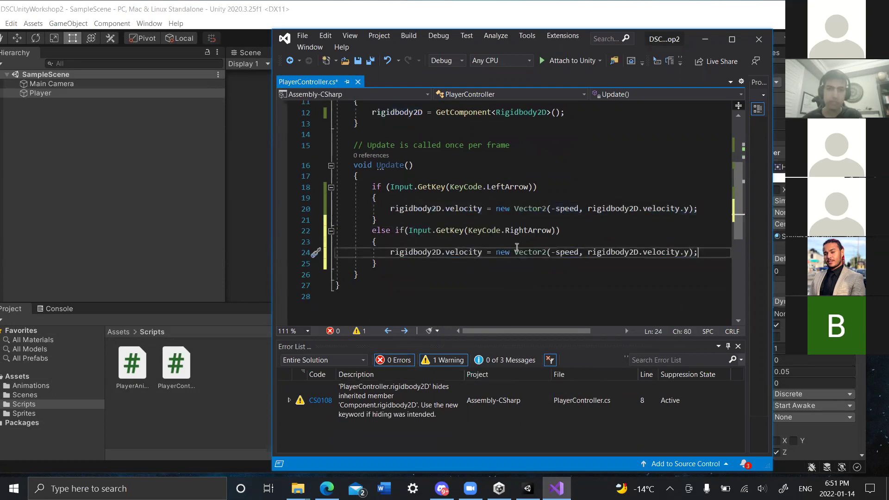
left_click(557, 253)
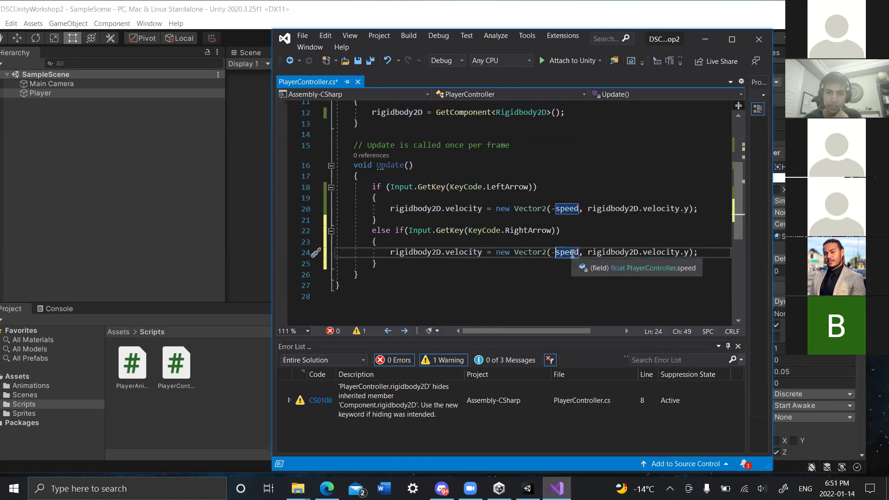
key("BackSpace")
key("ctrl+s")
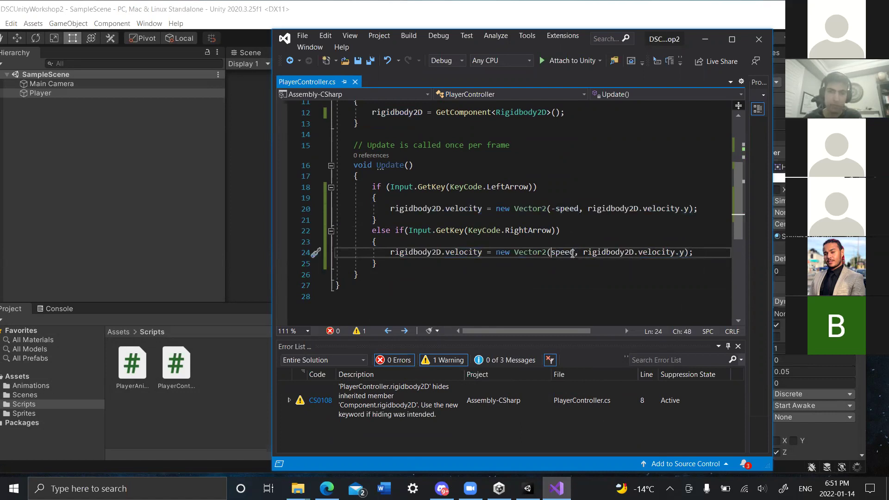
left_click(413, 268)
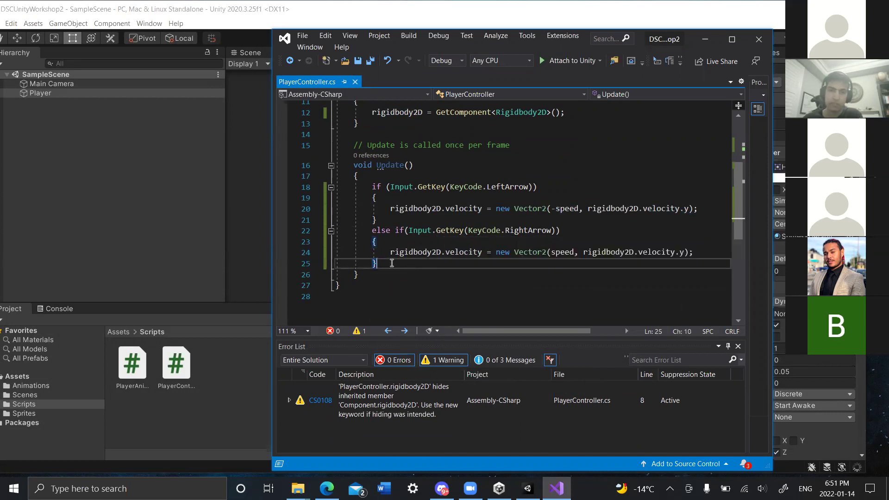
Return to Unity, run the scene to test moving the Player left and right repeatedly, and stop play mode.
left_click(704, 39)
left_click(393, 38)
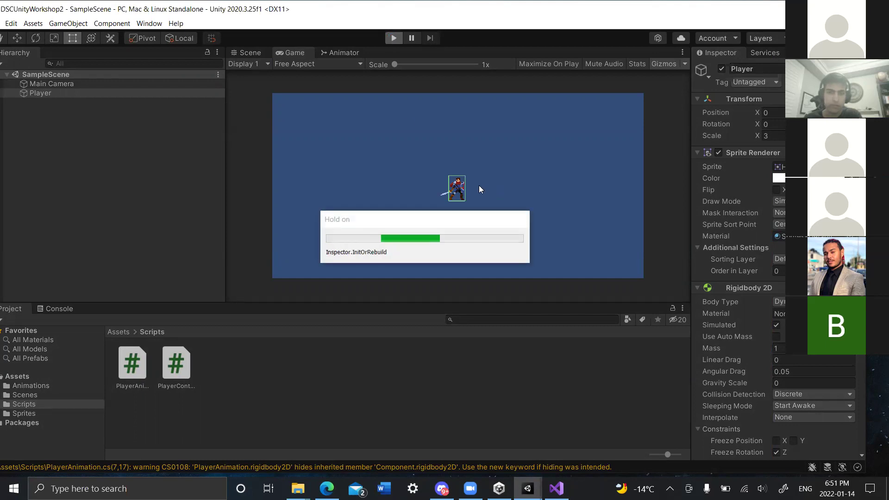
key("a")
key("d")
key("a")
key("d")
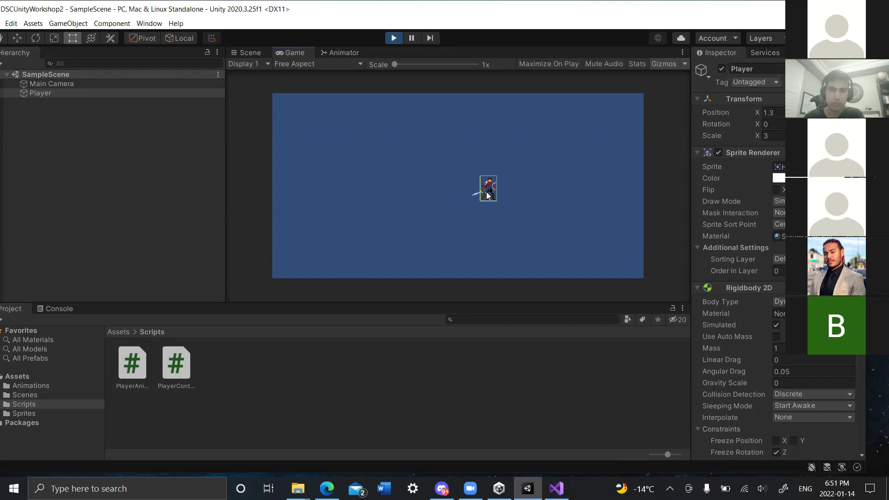
key("a")
key("d")
key("d")
key("a")
key("d")
key("a")
key("a")
key("d")
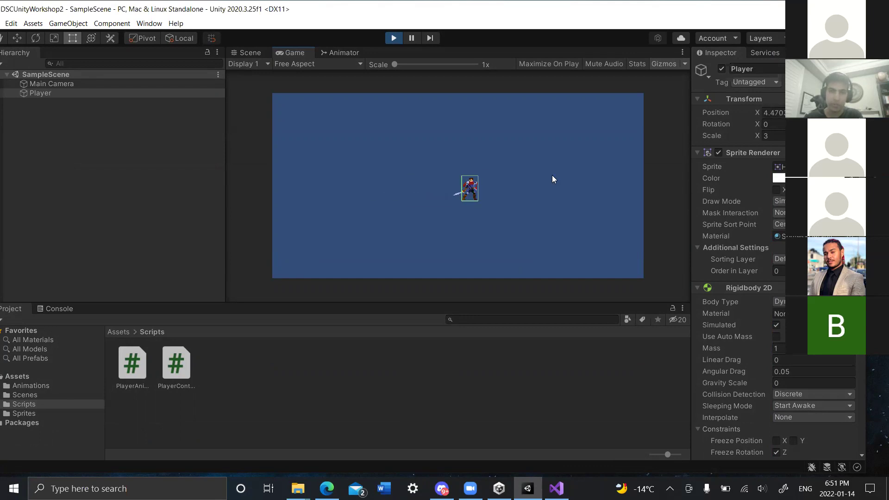
key("ctrl+p")
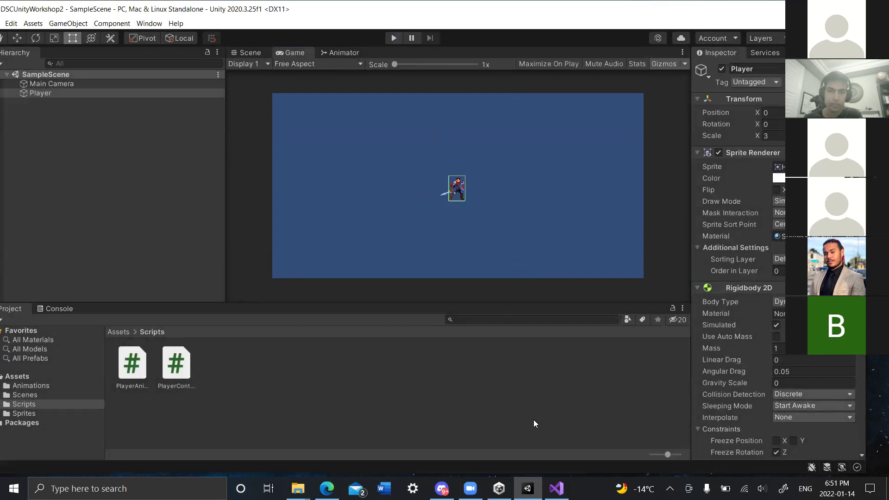
Go back to Visual Studio and add an empty else block after the RightArrow branch in Update.
key("alt+Tab")
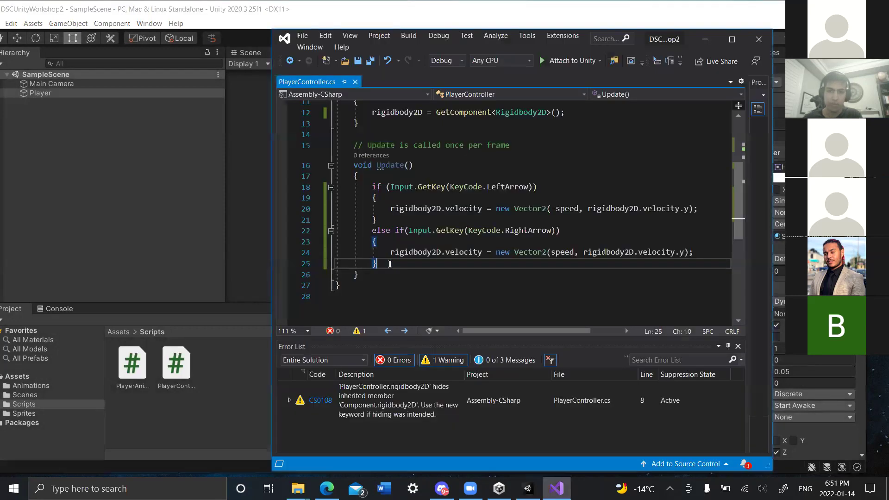
key("Return")
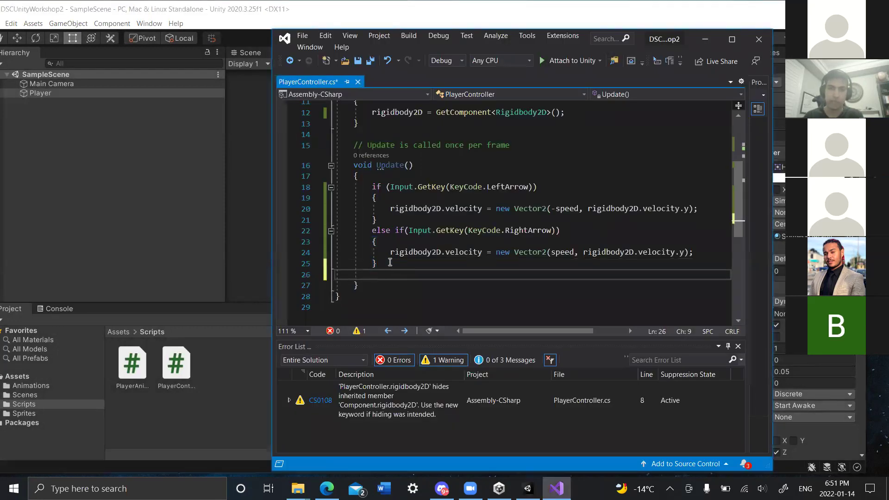
type("else")
key("Tab")
key("Tab")
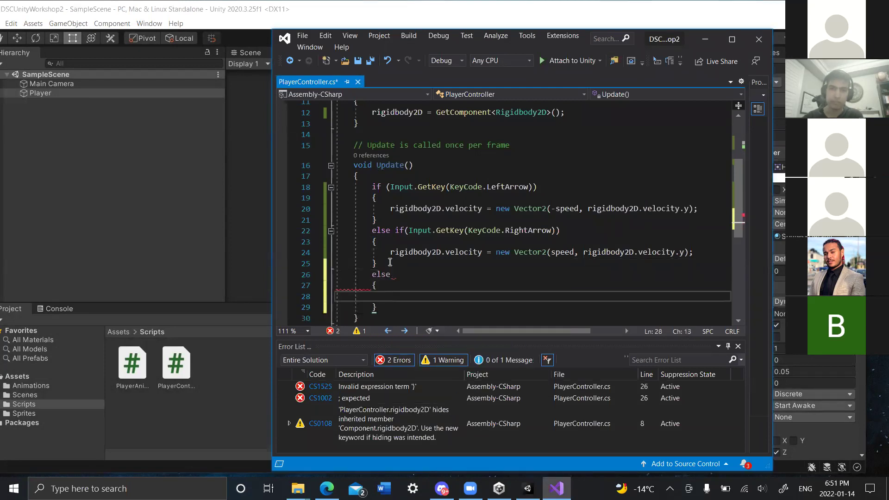
scroll(398, 252, "down", 1)
key("Home")
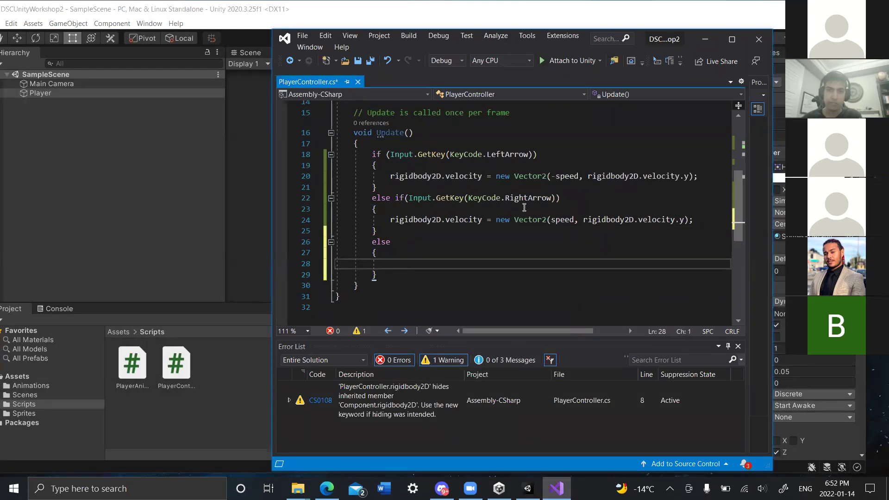
left_click(391, 263)
Copy the RightArrow velocity assignment into the else block, replace speed with 0, and save the script.
left_click(693, 221)
left_click_drag(693, 220, 392, 215)
left_click(402, 263)
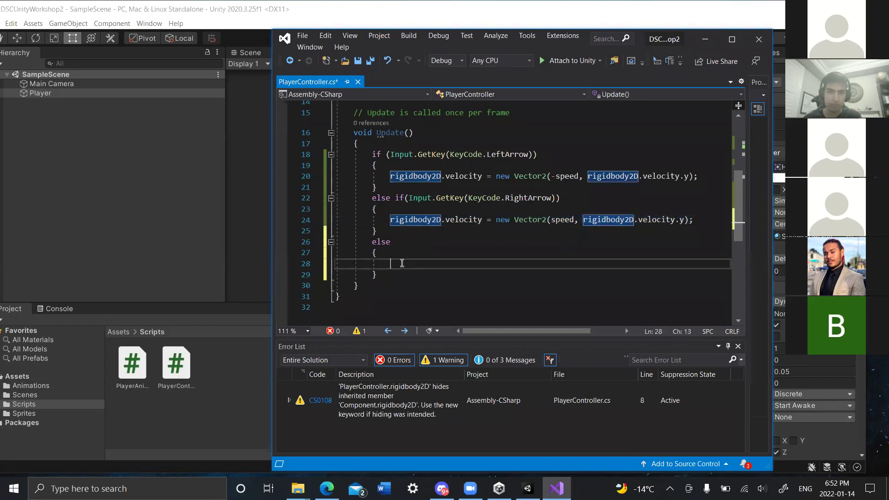
key("ctrl+v")
left_click(574, 264)
left_click_drag(574, 264, 551, 268)
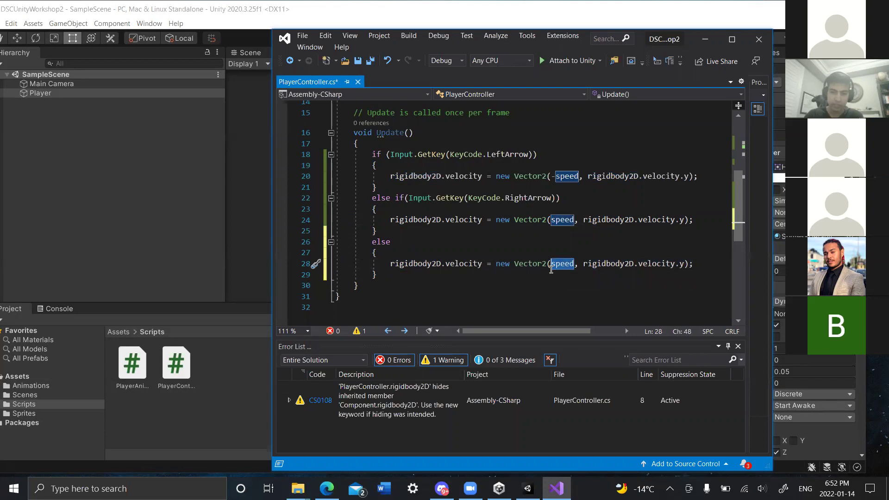
type("0")
left_click(409, 278)
key("ctrl+s")
Switch to Unity, play the scene to check that the Player moves both ways and halts without input, and stop it.
left_click(705, 39)
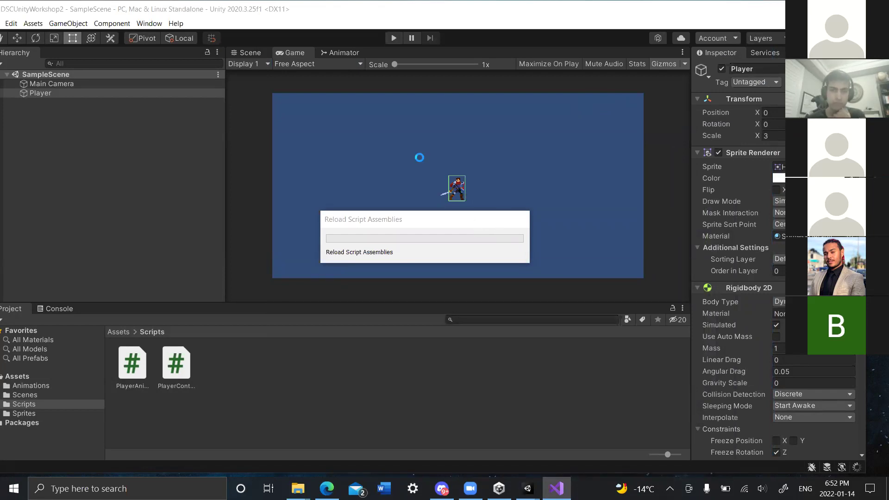
left_click(393, 38)
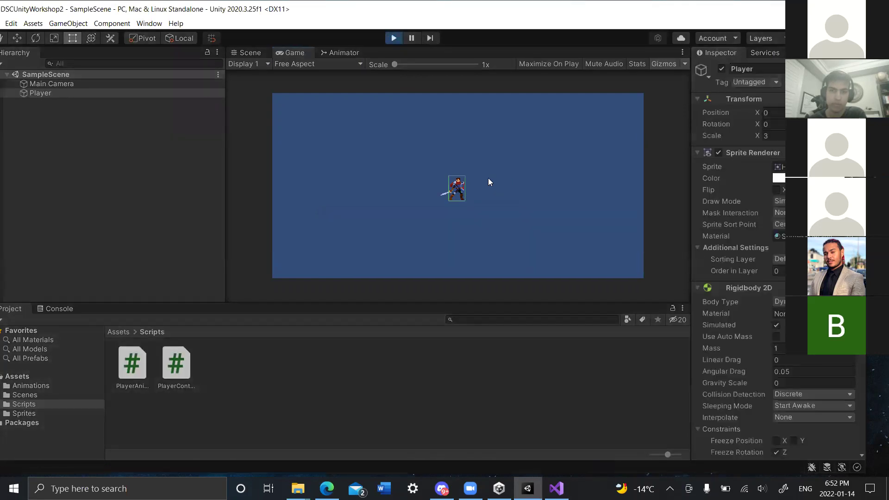
key("Left")
key("Right")
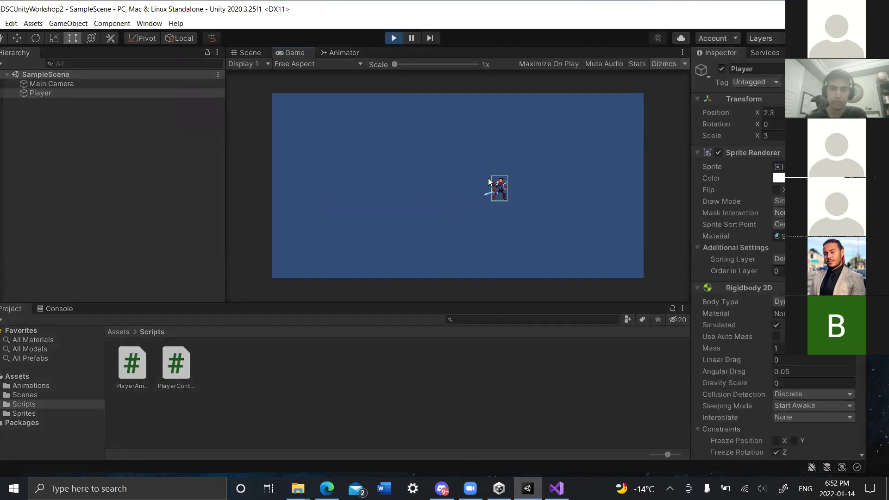
key("Left")
key("Right")
key("Left")
key("Right")
key("Left")
key("Right")
key("Left")
key("Right")
key("Left")
key("Right")
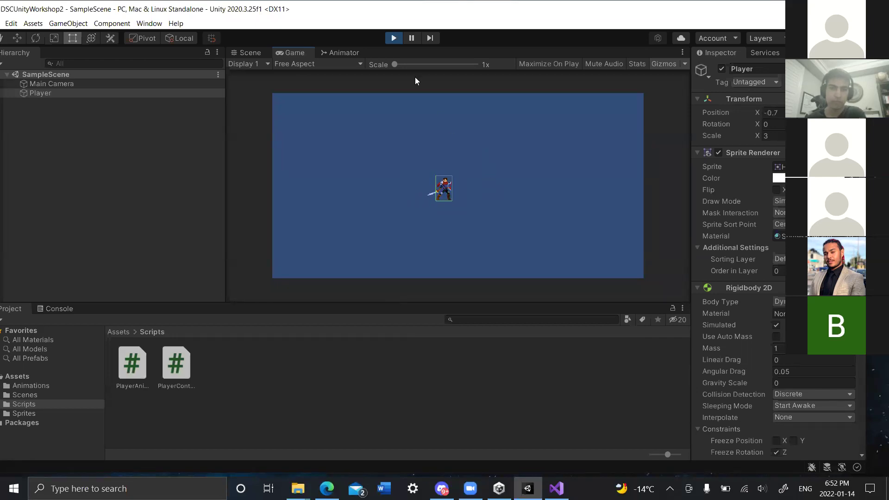
left_click(394, 38)
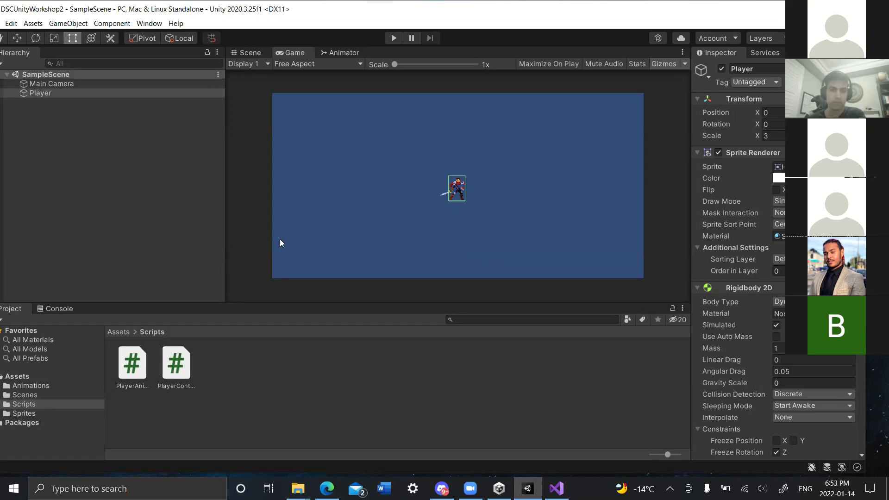
Switch to the Google Slides presentation, view the Assigning Idle and Moving Animations slide, and return to Unity.
key("alt+Tab")
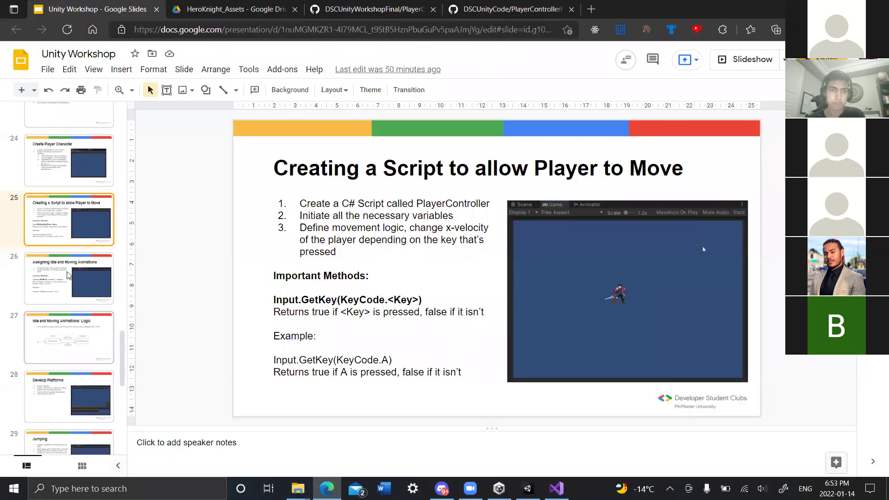
left_click(68, 275)
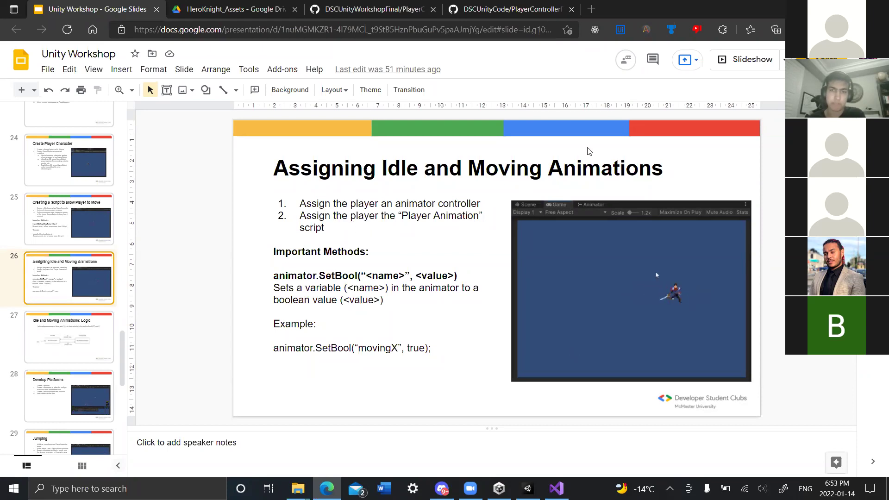
left_click(822, 9)
left_click(250, 359)
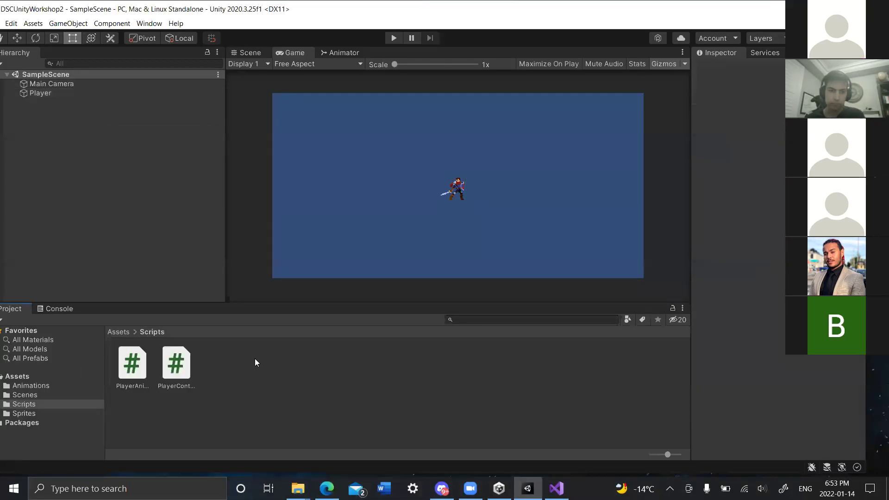
Attach the Player animator controller from the Animations folder to the Player object and save the scene.
left_click(52, 94)
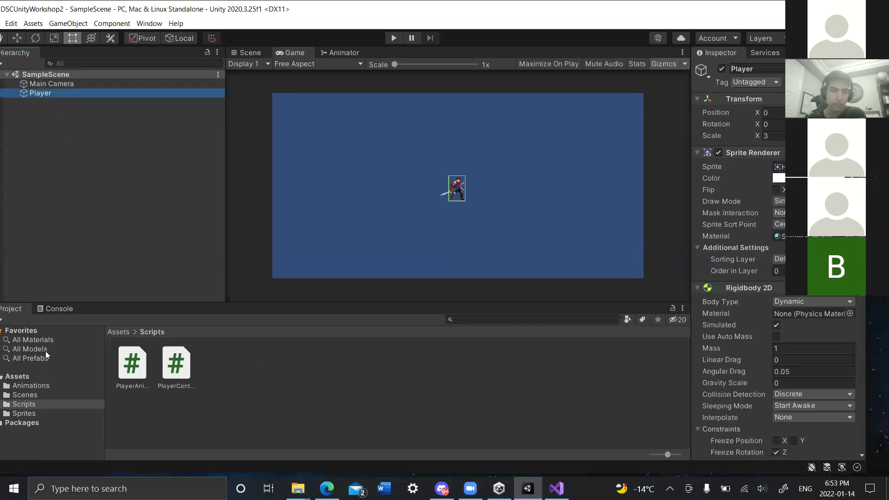
left_click(22, 386)
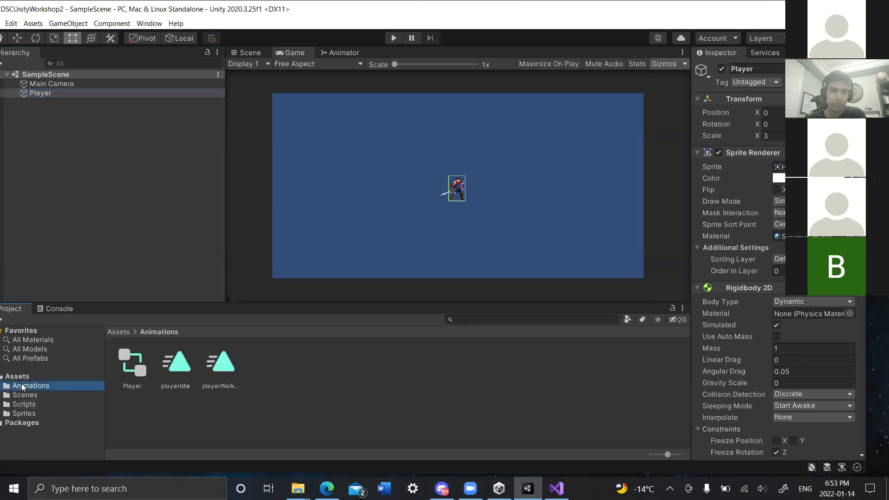
scroll(741, 277, "down", 6)
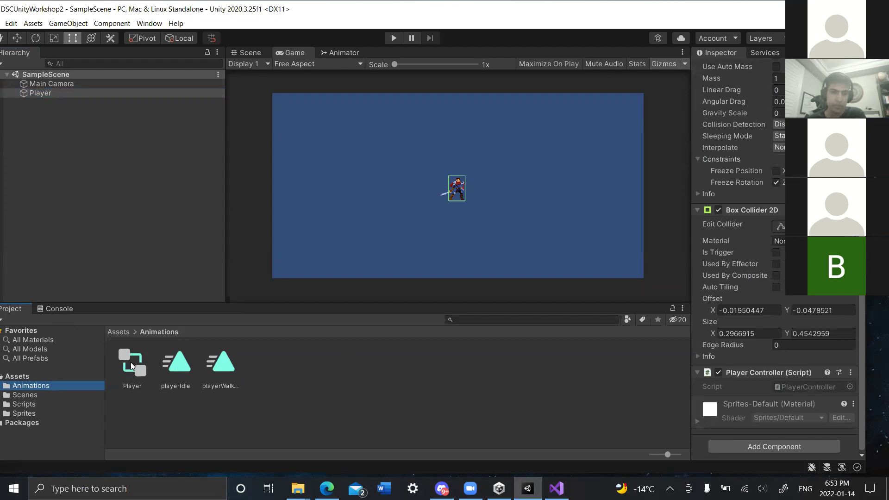
left_click_drag(130, 364, 767, 447)
scroll(747, 404, "down", 4)
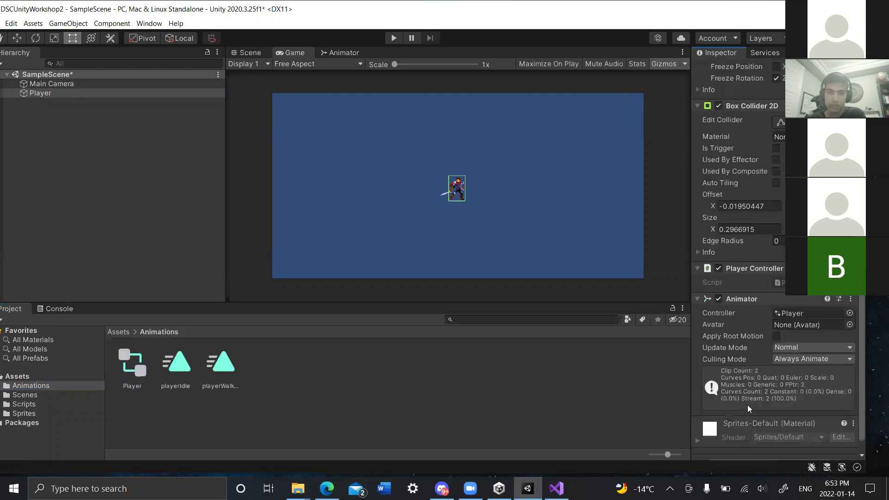
key("ctrl+s")
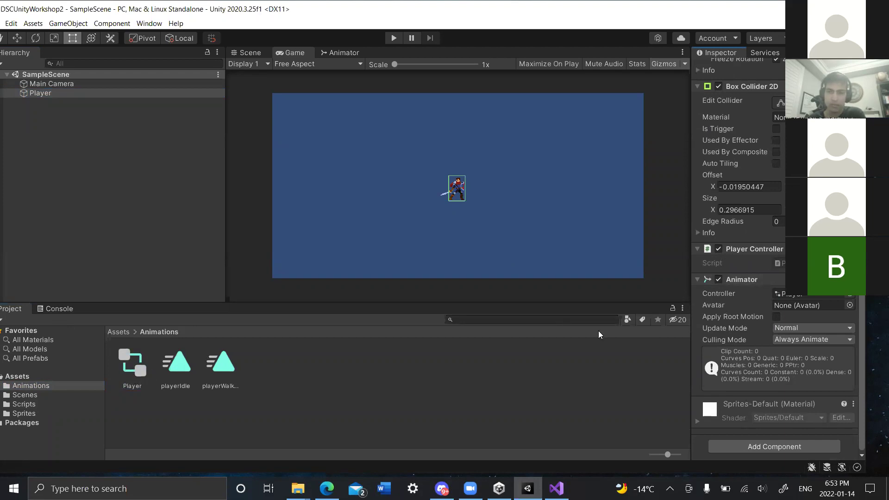
Attach the PlayerAnimation script from the Scripts folder to the Player object and save the scene.
left_click(28, 405)
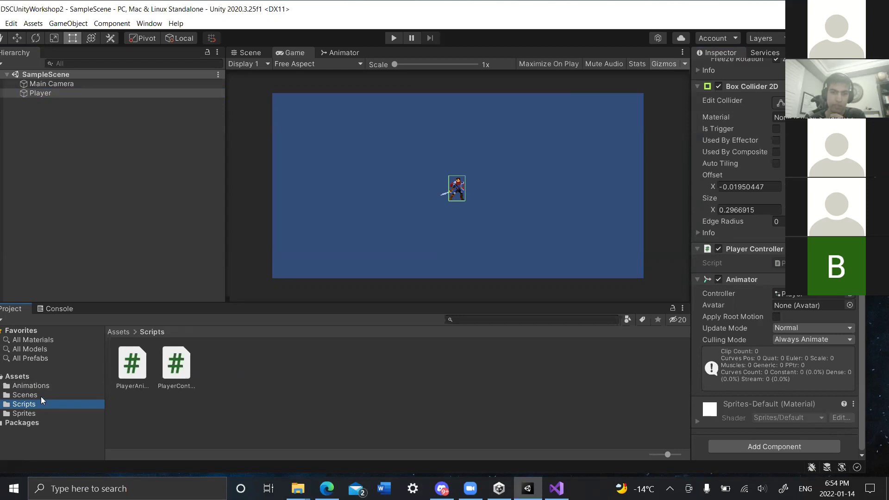
left_click(32, 388)
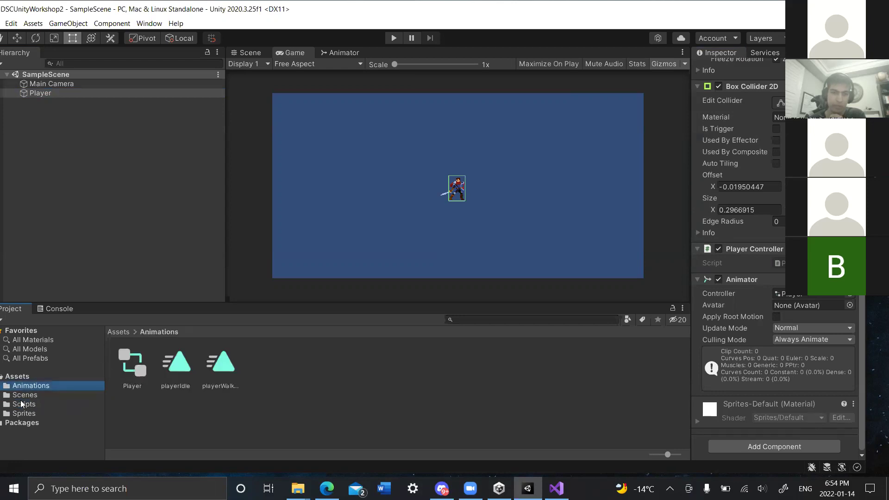
left_click(21, 405)
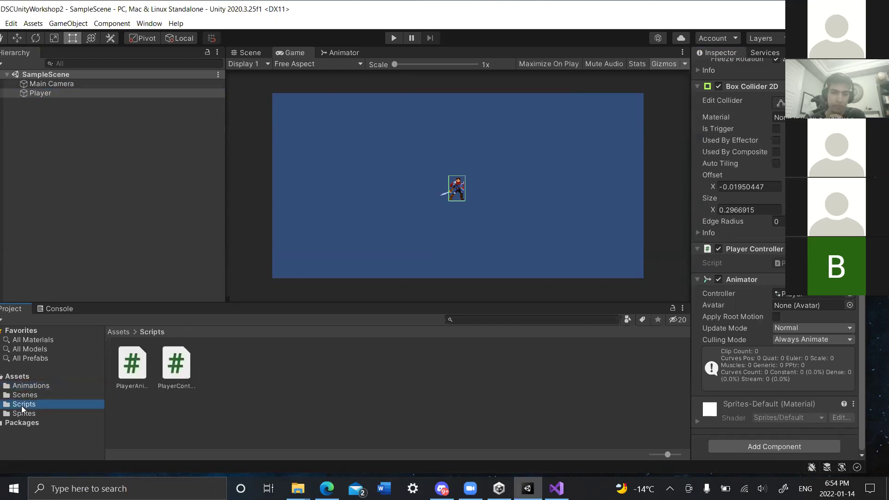
left_click(133, 368)
left_click_drag(133, 368, 762, 444)
scroll(721, 371, "down", 1)
key("ctrl+s")
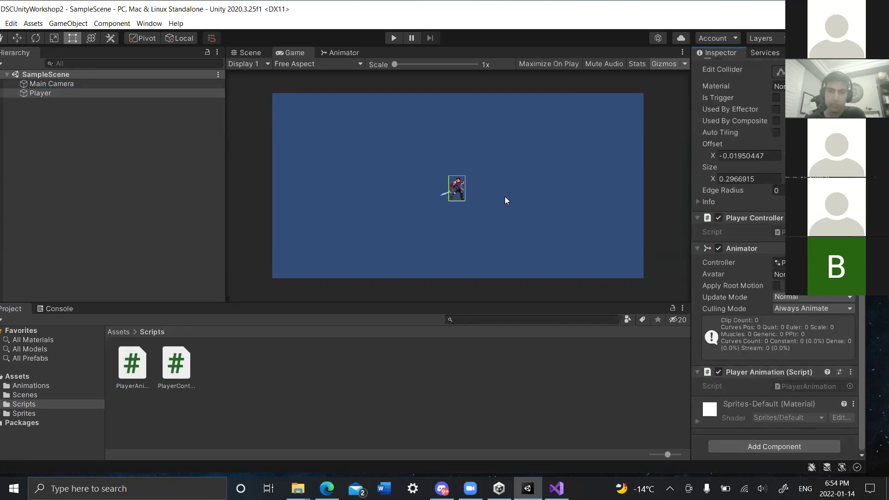
Play the scene, move the Player left and right repeatedly to test its idle and moving animations, and stop play mode.
left_click(393, 38)
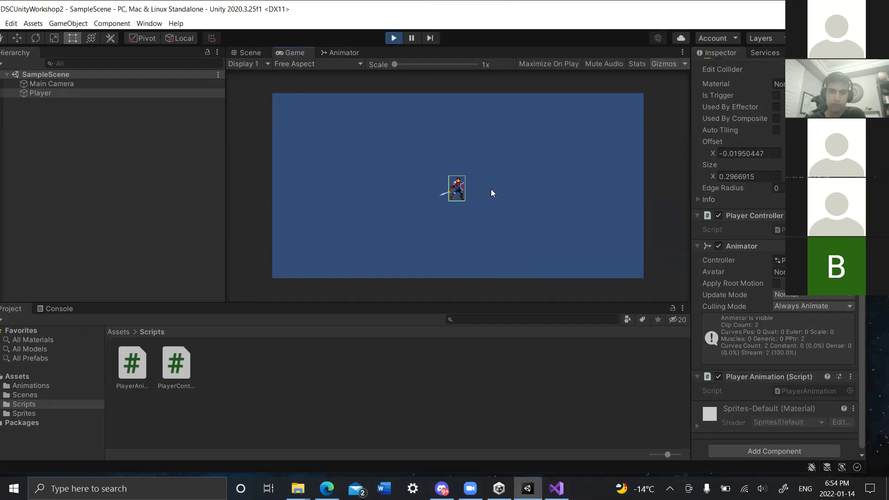
key("d")
key("a")
key("d")
key("a")
key("d")
key("a")
key("d")
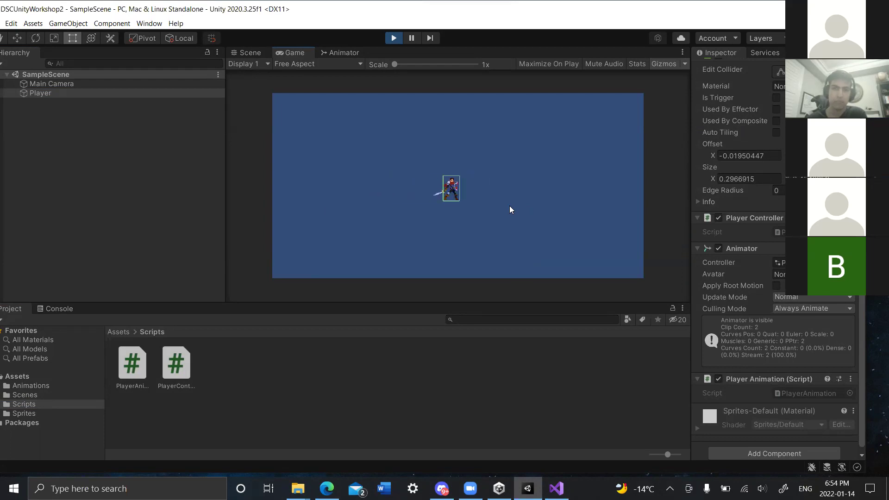
left_click(391, 39)
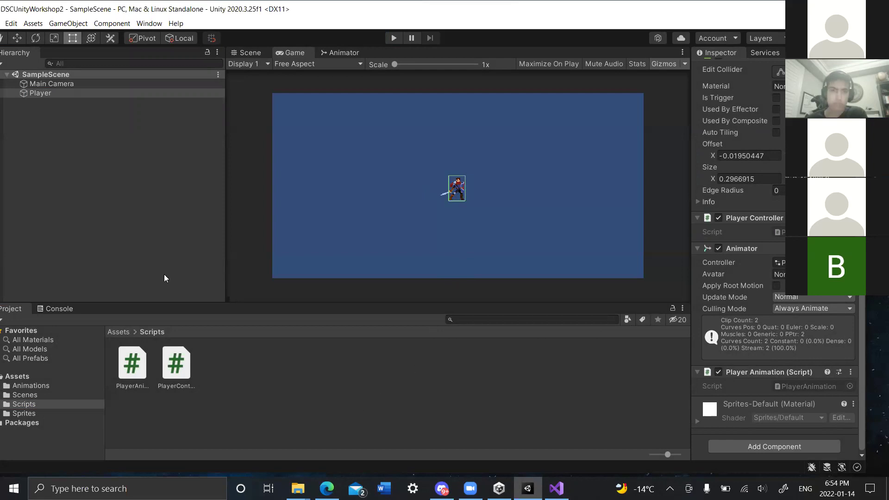
Switch to the Google Slides presentation and view the Idle and Moving Animations: Logic slide.
key("alt+Tab")
left_click(75, 280)
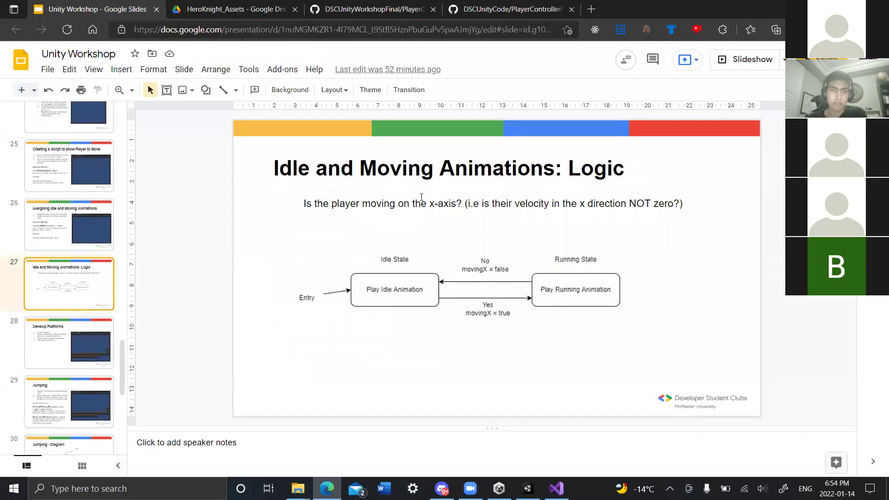
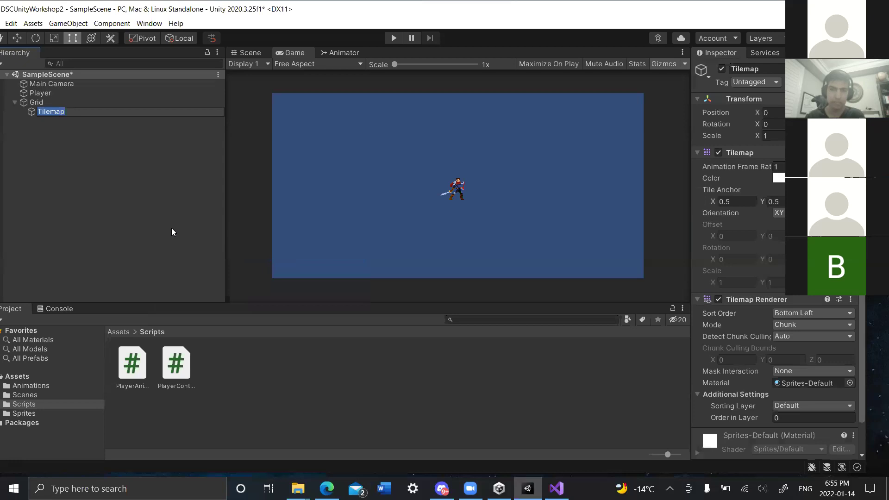
Save the Unity scene with its Grid and Tilemap, and create a folder named Tiles in Assets.
key("ctrl+s")
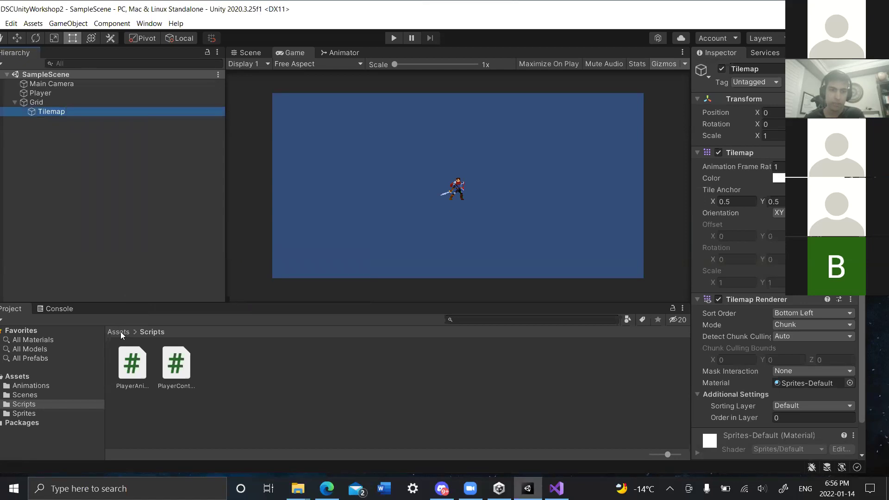
left_click(22, 376)
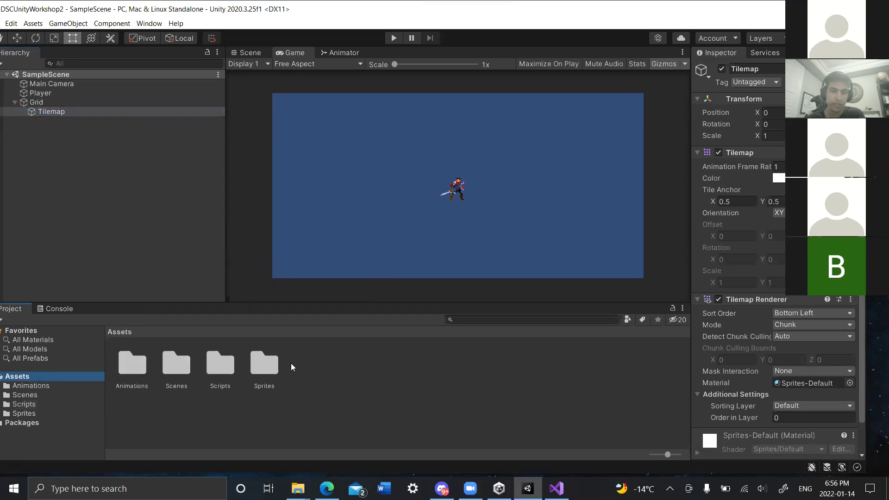
right_click(295, 372)
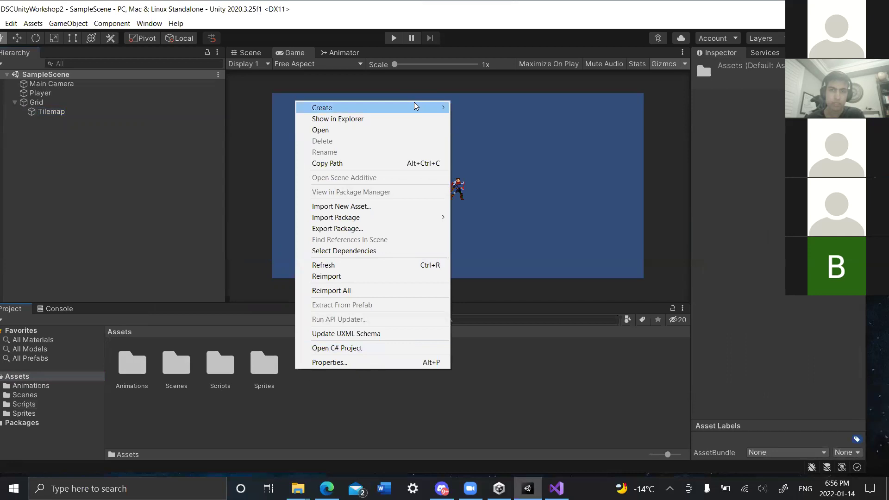
mouse_move(416, 104)
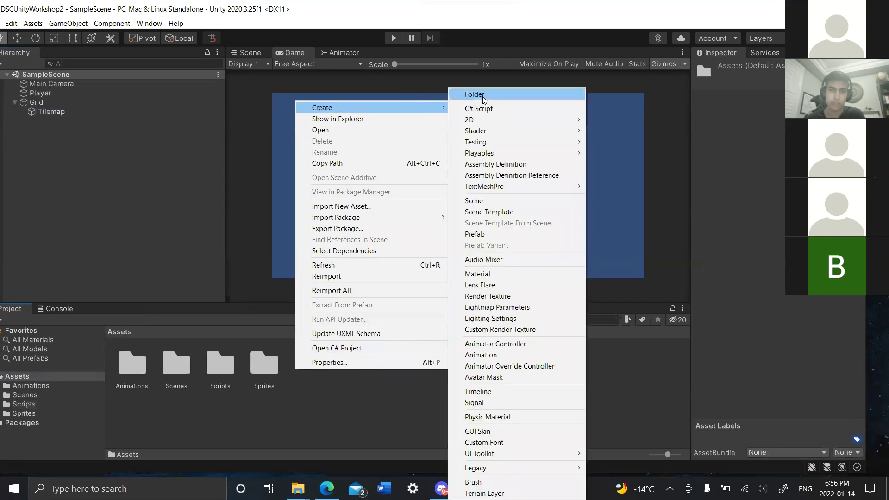
left_click(514, 94)
type("Tile")
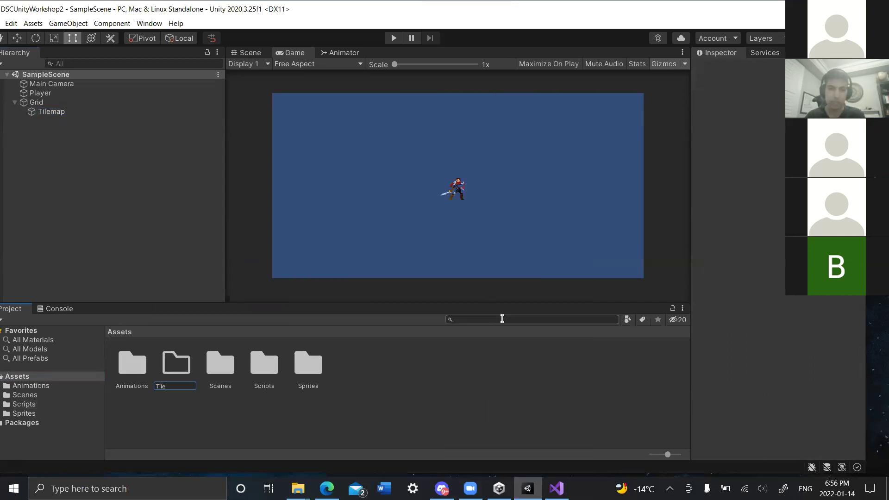
type("s")
key("Return")
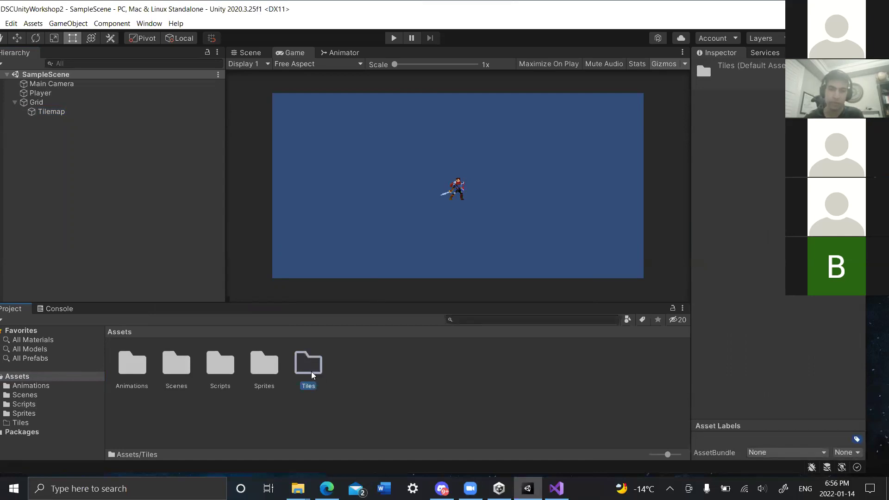
left_click(381, 372)
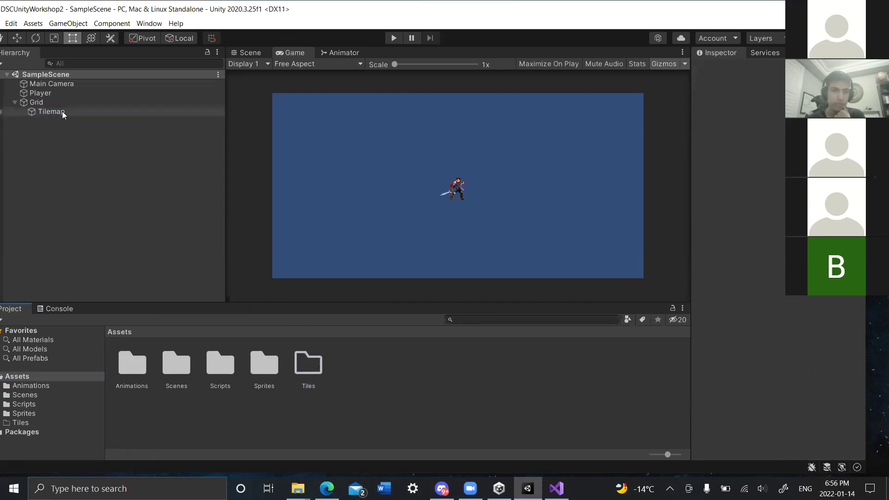
Show the Scene view, select the Tilemap, and open the Tile Palette window beside the Player character.
left_click(251, 52)
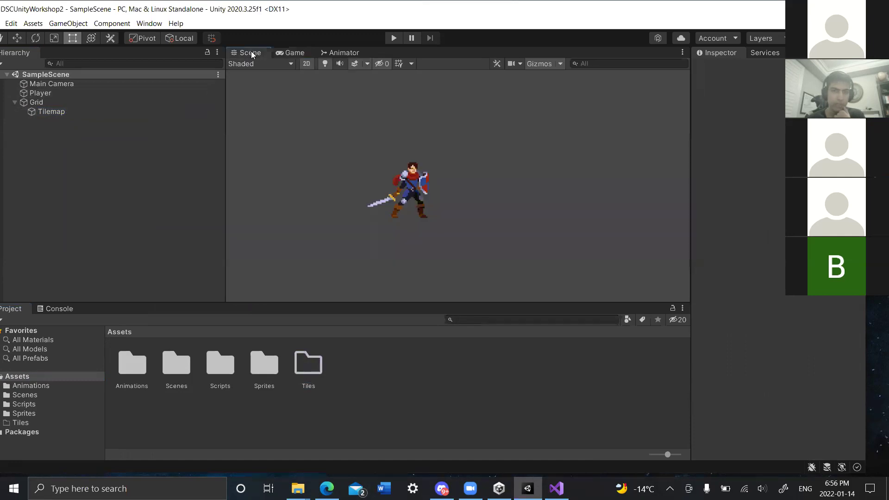
left_click(60, 112)
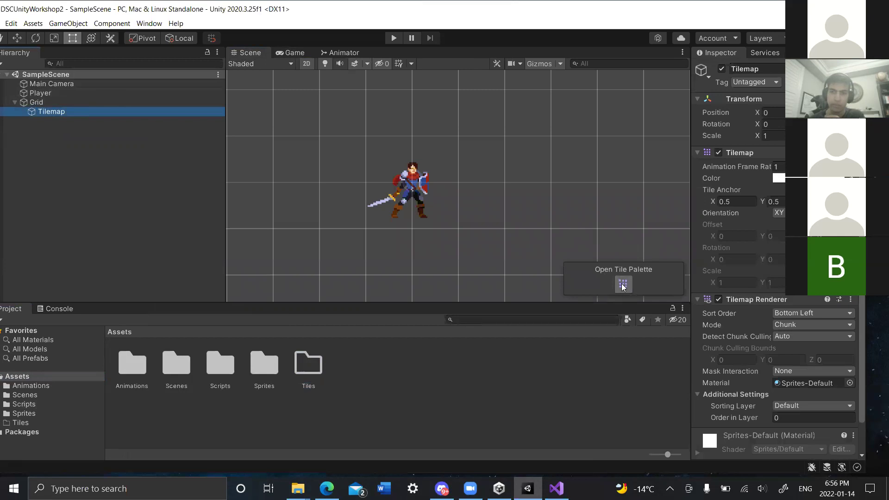
left_click(623, 284)
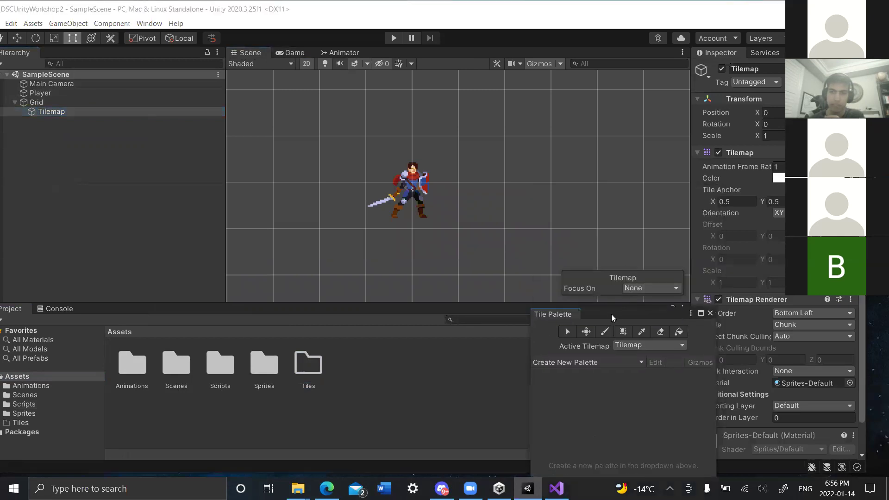
left_click_drag(617, 273, 580, 129)
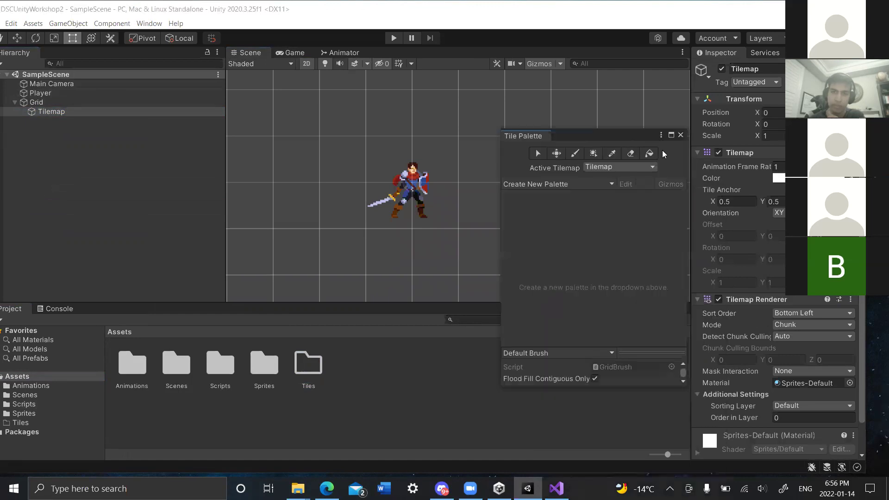
left_click(680, 135)
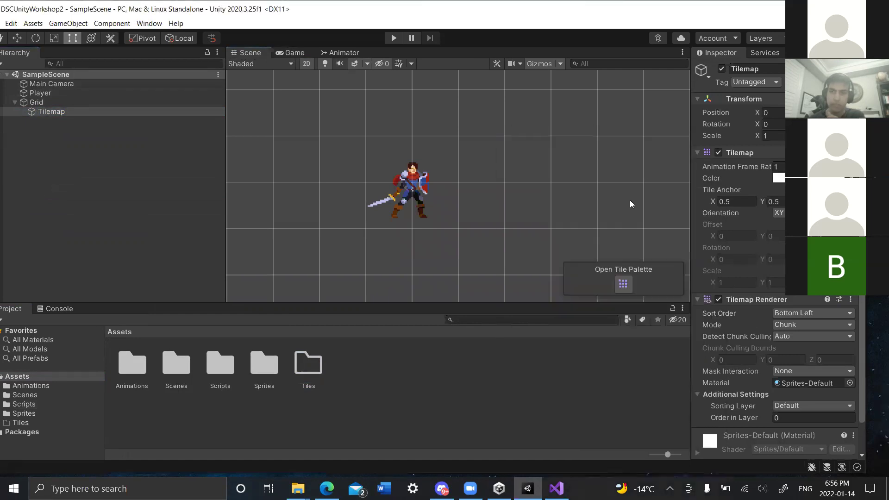
left_click(623, 284)
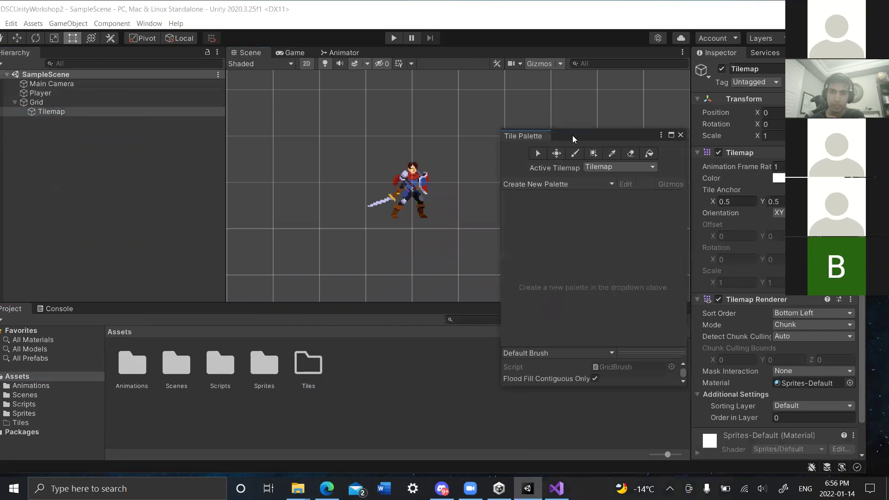
left_click_drag(570, 132, 556, 119)
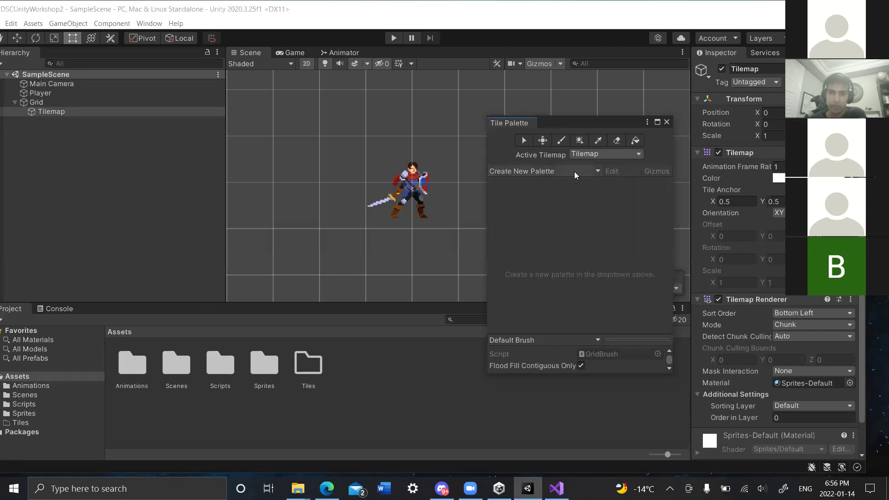
Create a new rectangular tile palette named PlatformPalette and store it in the Tiles folder.
left_click(543, 172)
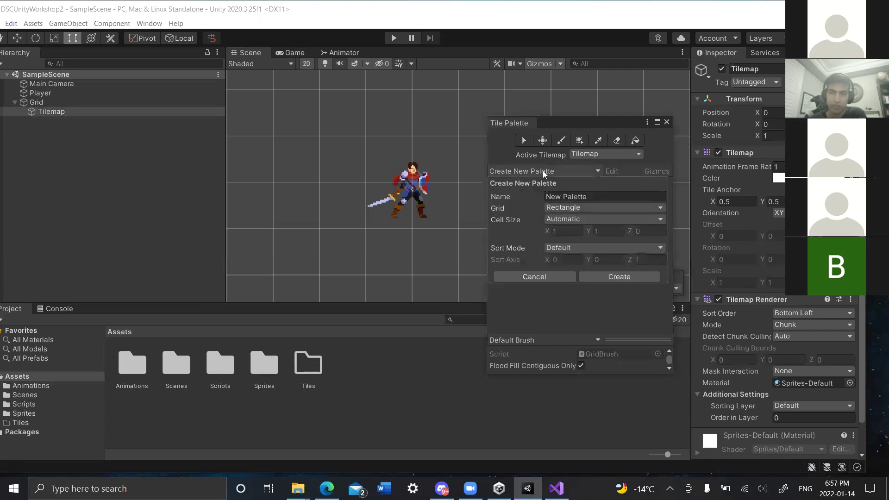
left_click(595, 197)
type("PlatformPalette")
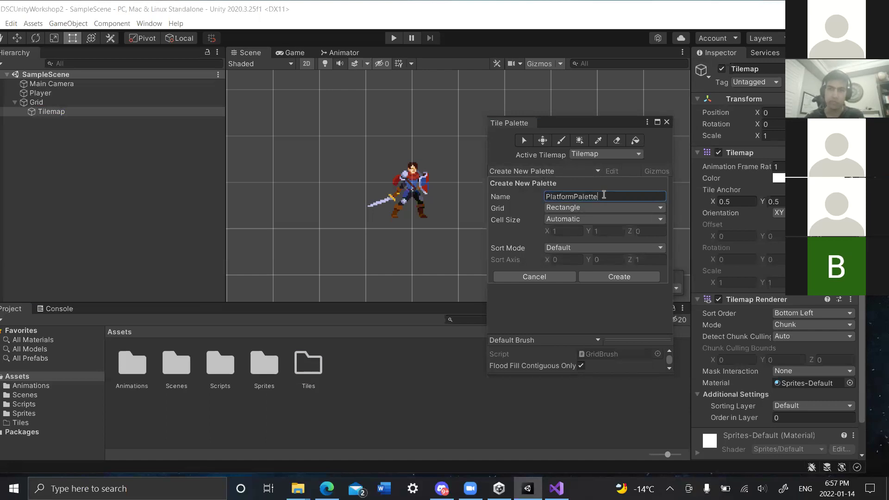
double_click(604, 195)
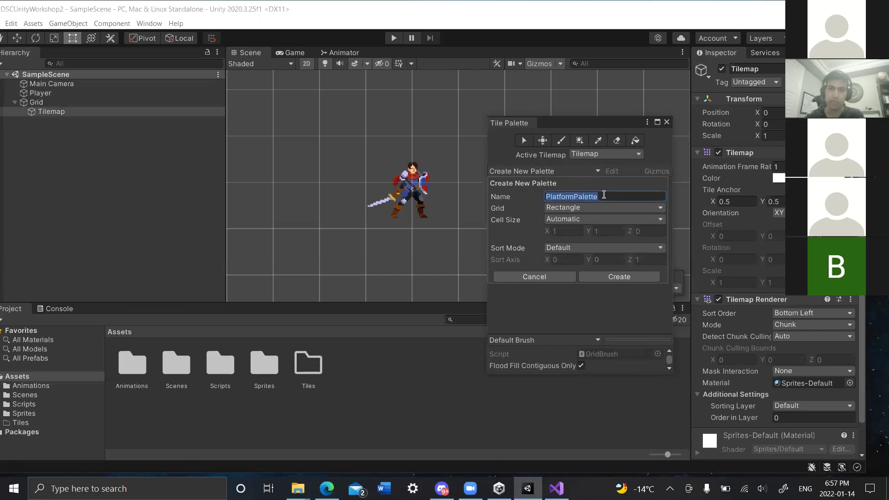
left_click(605, 197)
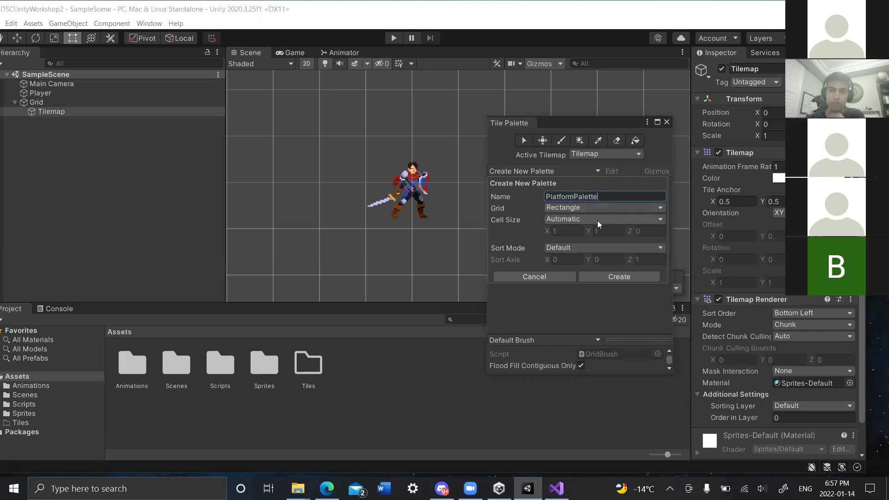
left_click(610, 277)
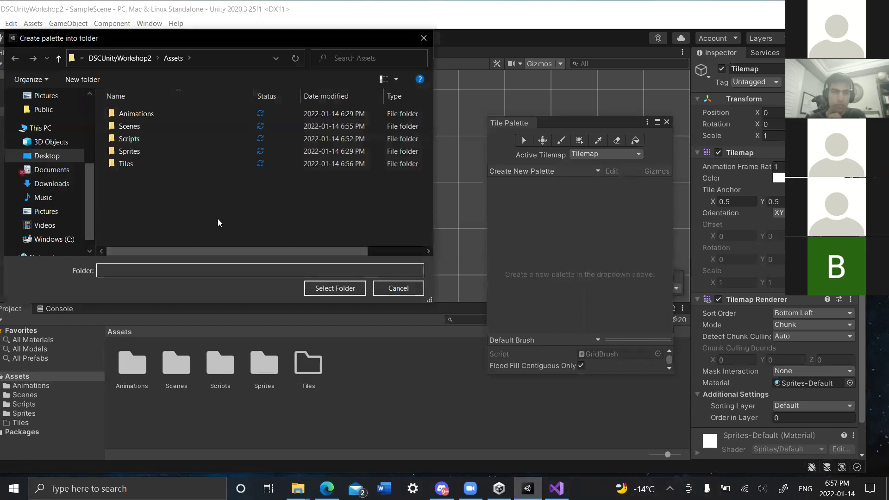
left_click(133, 165)
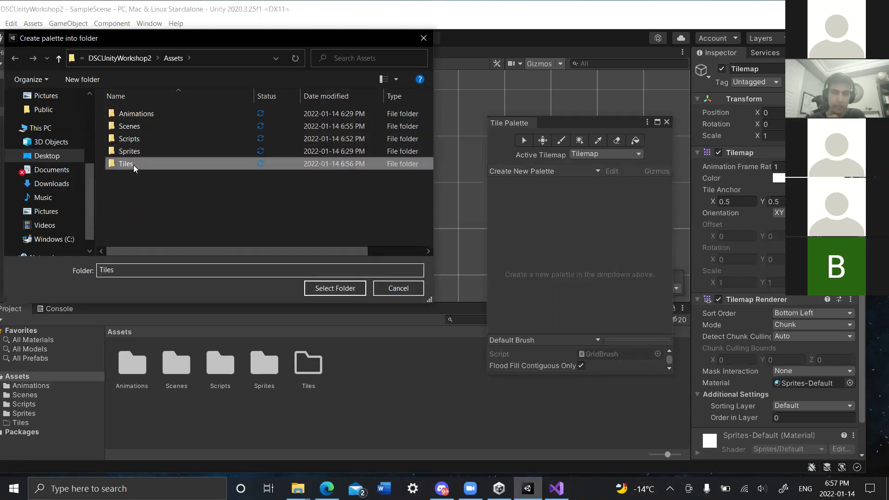
left_click(335, 288)
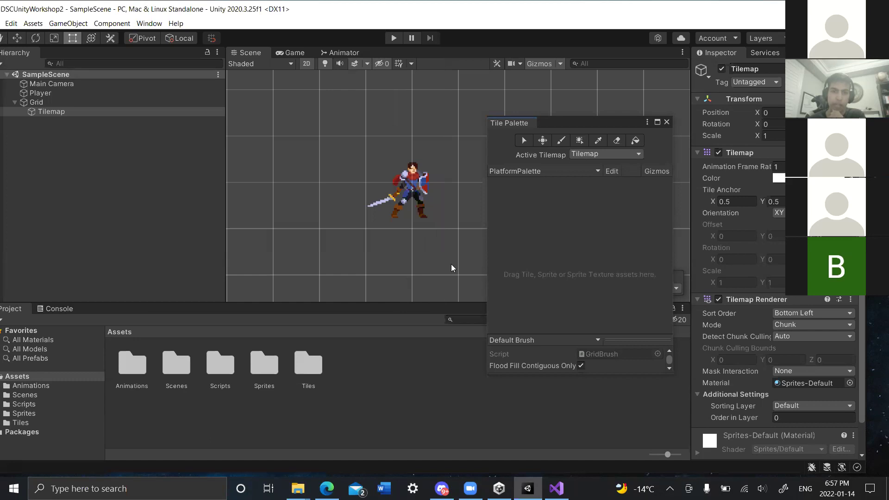
left_click_drag(553, 121, 562, 120)
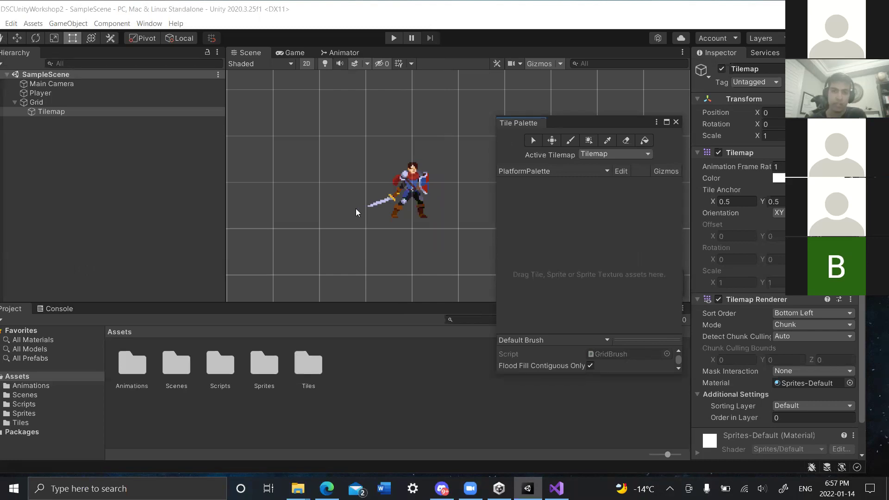
scroll(352, 208, "down", 1)
middle_click_drag(369, 230, 357, 195)
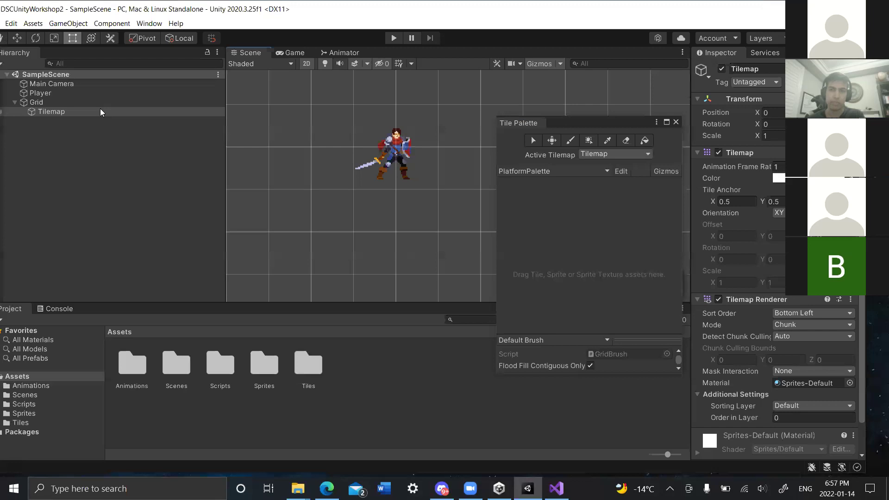
left_click(565, 123)
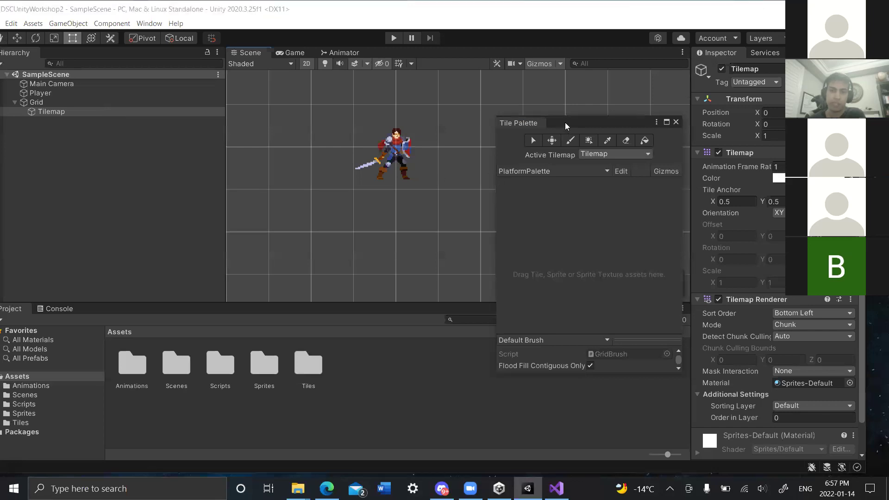
left_click_drag(564, 122, 557, 118)
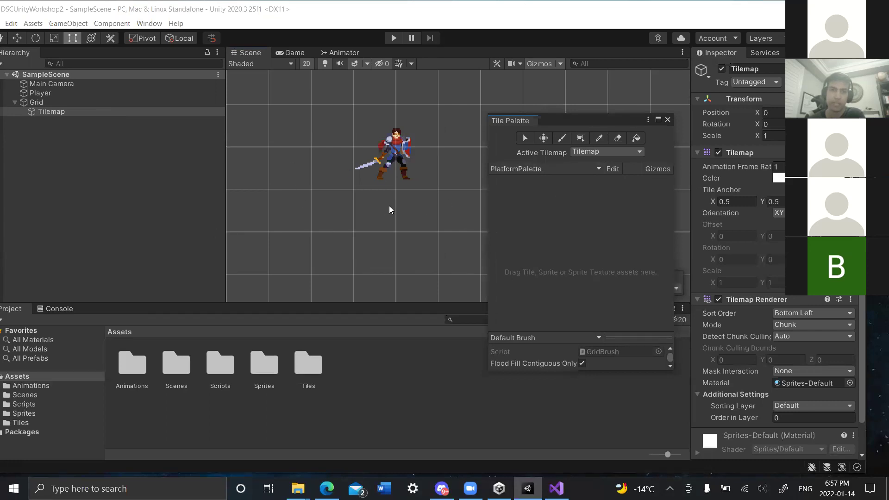
left_click_drag(576, 120, 585, 122)
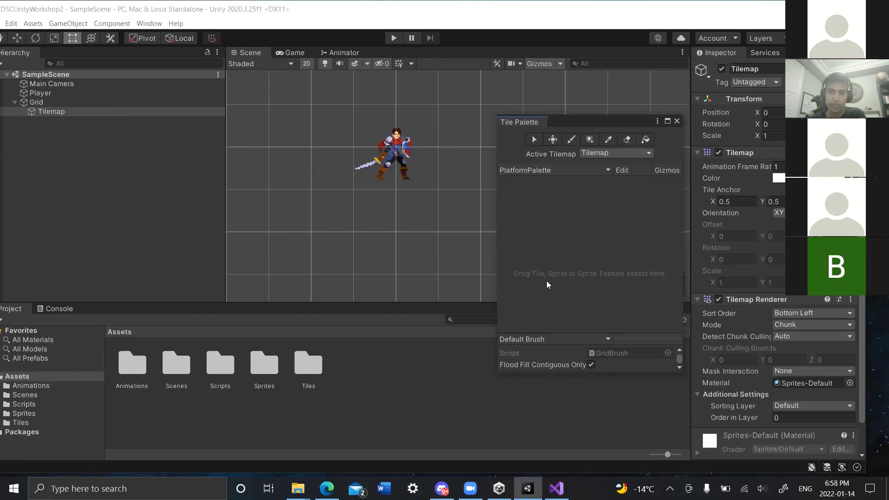
Add the HeroKnight platform sprite from the Sprites folder to PlatformPalette, saving the tile as HeroKnight_Platform in the Tiles folder.
double_click(263, 366)
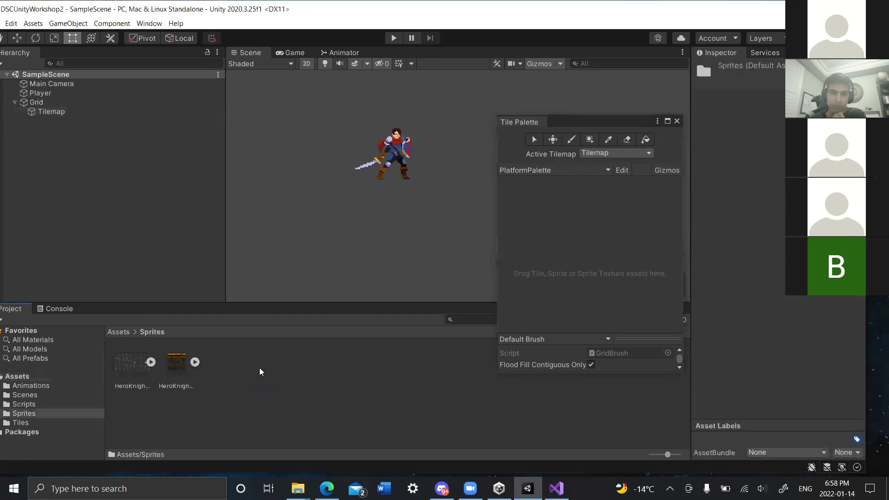
left_click(195, 363)
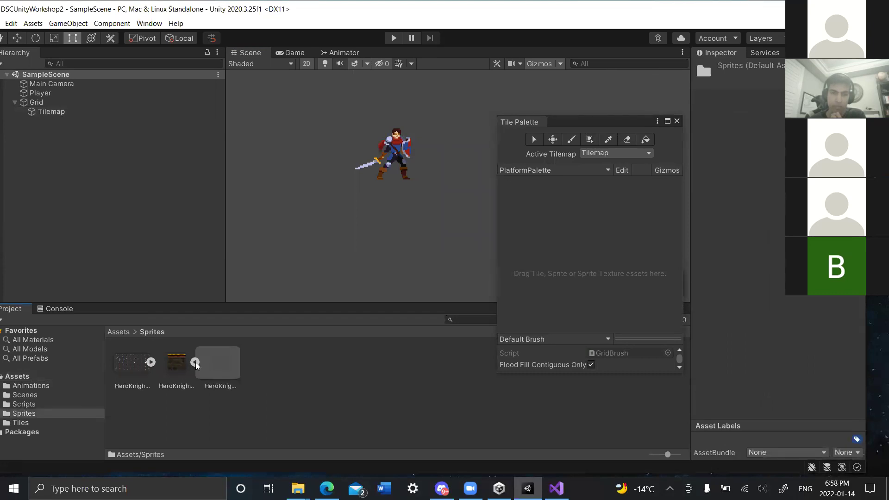
left_click(222, 368)
left_click_drag(220, 369, 578, 249)
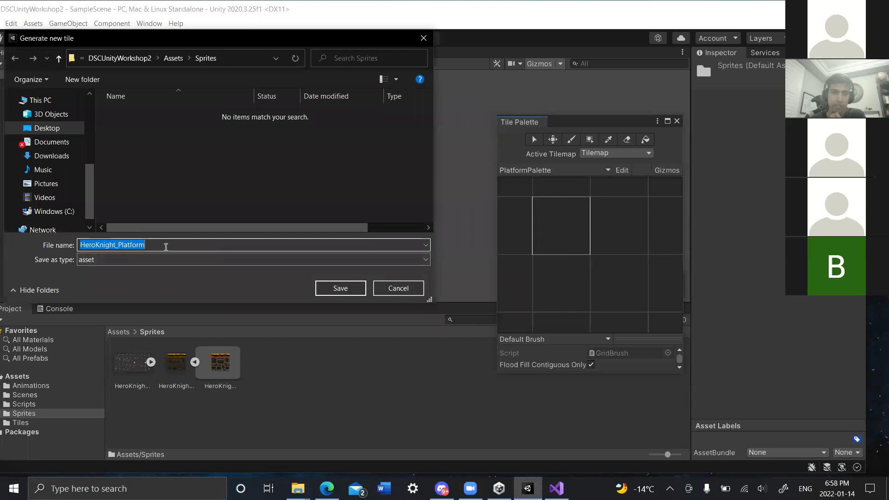
left_click(172, 59)
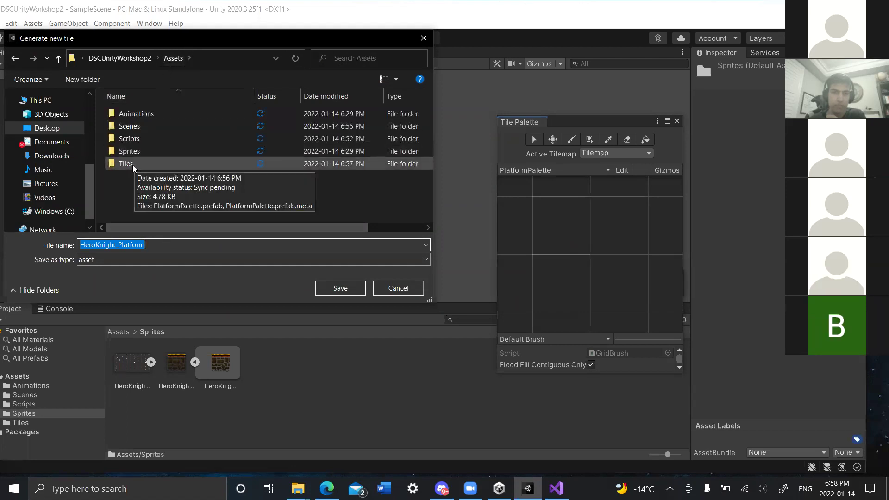
double_click(126, 164)
left_click(340, 289)
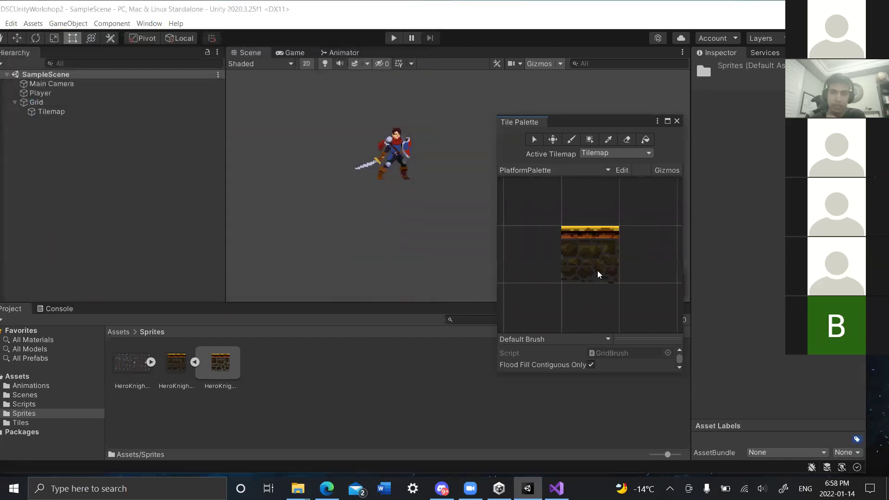
Paint a floor three tile rows deep beneath the Player with the platform tile, using the active brush.
left_click(604, 275)
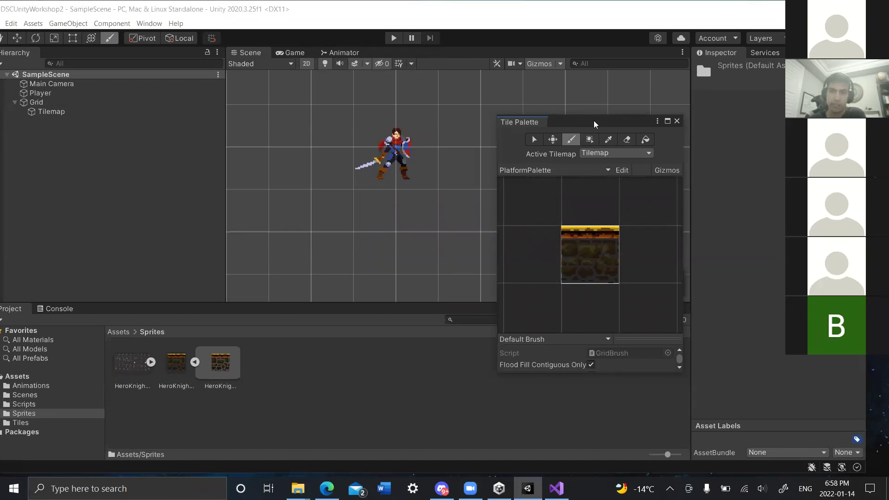
left_click_drag(595, 124, 654, 137)
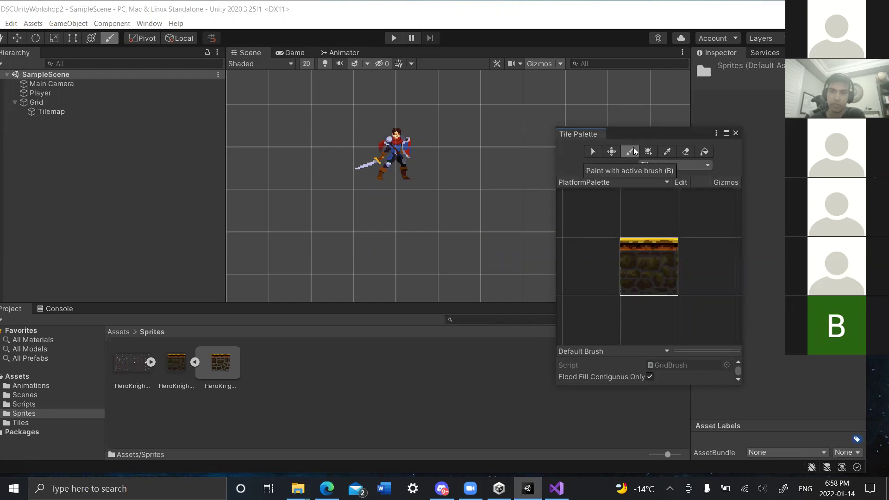
left_click(485, 225)
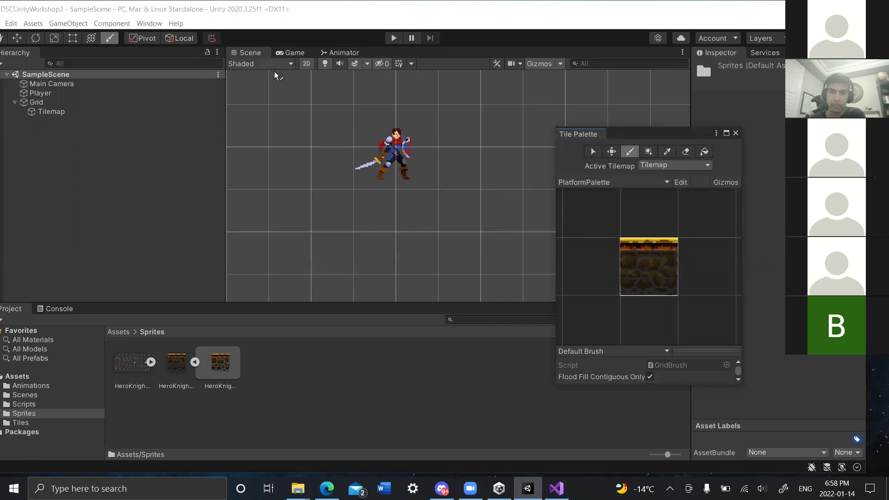
mouse_move(435, 258)
left_mouse_down()
mouse_move(329, 254)
mouse_move(486, 204)
mouse_move(394, 199)
mouse_move(327, 242)
mouse_move(287, 213)
mouse_move(308, 238)
left_mouse_up()
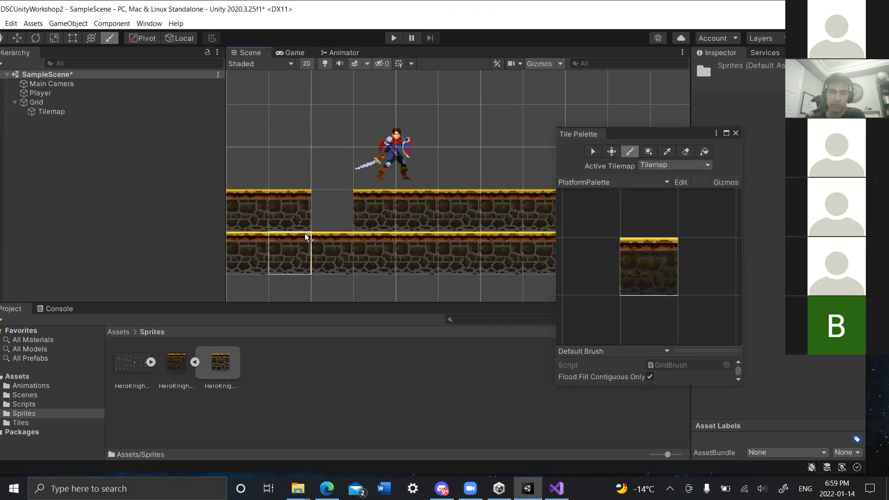
scroll(306, 238, "down", 3)
scroll(320, 241, "down", 2)
mouse_move(477, 248)
left_mouse_down()
mouse_move(484, 248)
mouse_move(480, 230)
mouse_move(532, 274)
mouse_move(236, 274)
mouse_move(278, 259)
left_mouse_up()
Paint a wall two tiles wide and three tiles high on the floor's left end, and fill the floor's gap.
middle_click_drag(278, 258, 372, 255)
mouse_move(340, 244)
left_mouse_down()
mouse_move(314, 217)
mouse_move(319, 260)
mouse_move(324, 234)
mouse_move(293, 238)
mouse_move(288, 186)
mouse_move(303, 162)
left_mouse_up()
left_click_drag(283, 137, 308, 139)
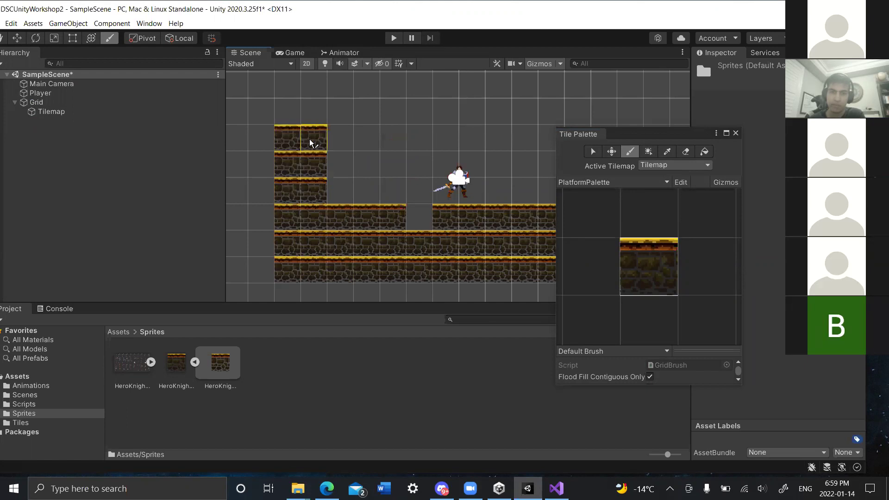
middle_click_drag(405, 242, 352, 224)
left_click(364, 201)
Paint a wall three tiles wide and three tiles high on the floor's right end, and save the scene.
mouse_move(521, 233)
middle_mouse_down()
mouse_move(262, 240)
mouse_move(328, 264)
mouse_move(358, 262)
middle_mouse_up()
left_click(413, 232)
mouse_move(384, 205)
left_mouse_down()
mouse_move(389, 154)
mouse_move(361, 151)
mouse_move(411, 159)
left_mouse_up()
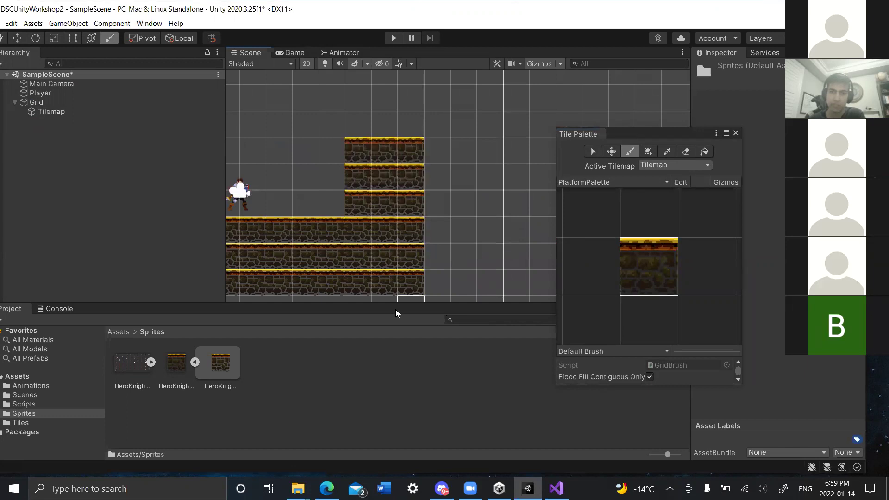
key("ctrl+s")
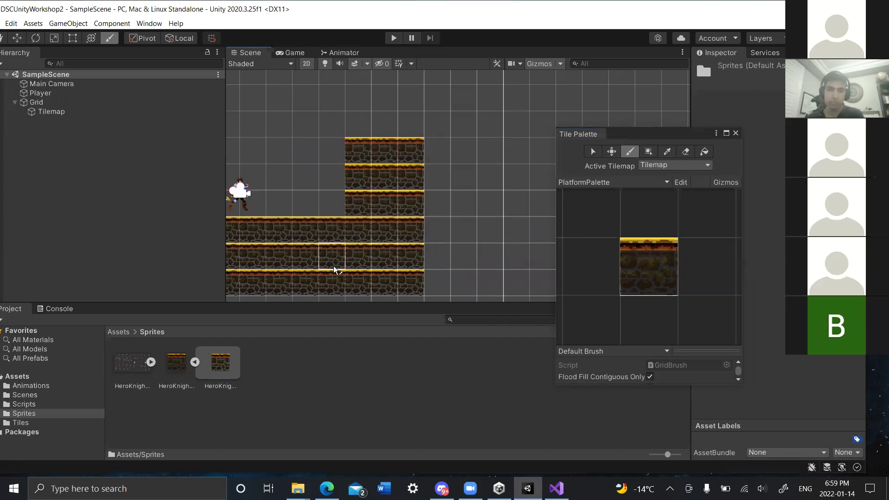
Erase part of the floor's bottom tile row, repaint the erased tiles, and save the scene.
middle_click_drag(474, 227, 548, 204)
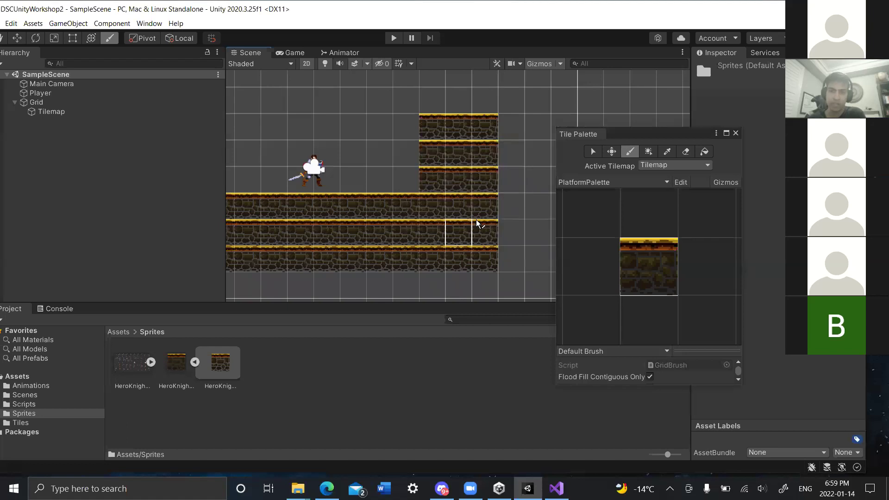
left_click(686, 152)
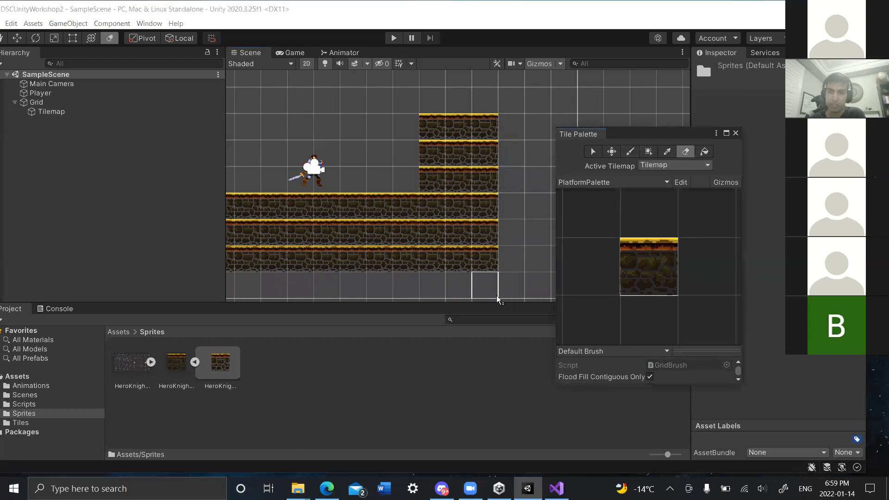
mouse_move(484, 258)
left_mouse_down()
mouse_move(353, 258)
mouse_move(370, 272)
mouse_move(354, 280)
mouse_move(485, 264)
mouse_move(333, 266)
left_mouse_up()
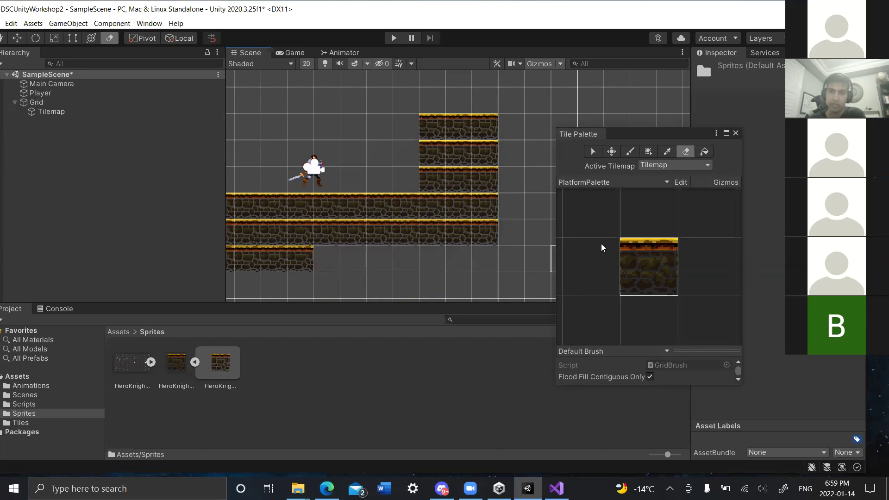
left_click(630, 152)
mouse_move(283, 273)
left_mouse_down()
mouse_move(337, 255)
mouse_move(487, 258)
left_mouse_up()
key("ctrl+s")
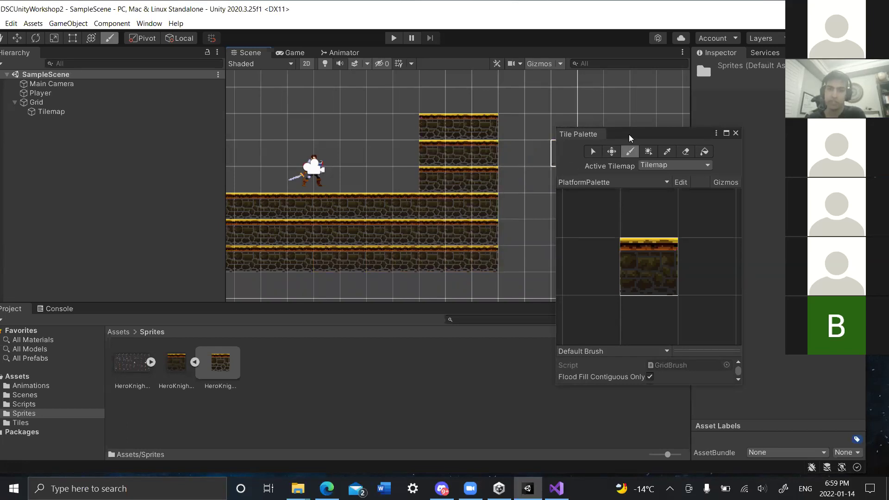
Close the Tile Palette, set the Player's Rigidbody 2D Gravity Scale to 7, and save the scene.
left_click_drag(631, 133, 640, 129)
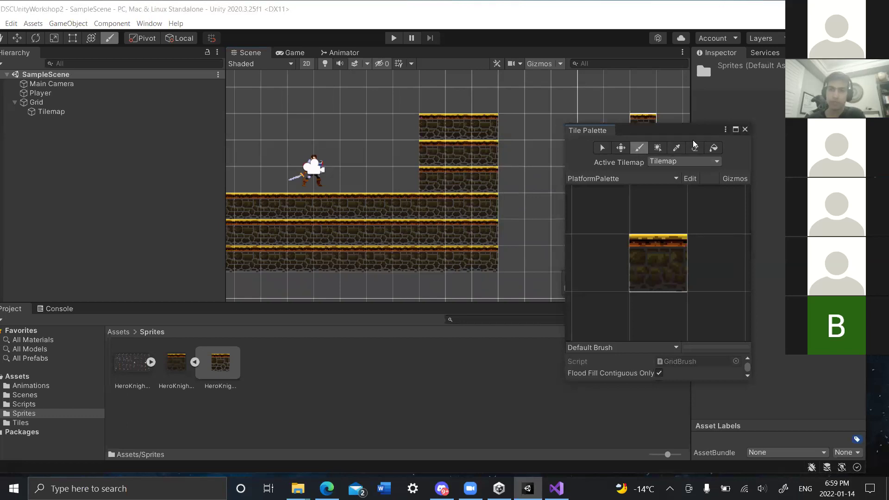
left_click(744, 130)
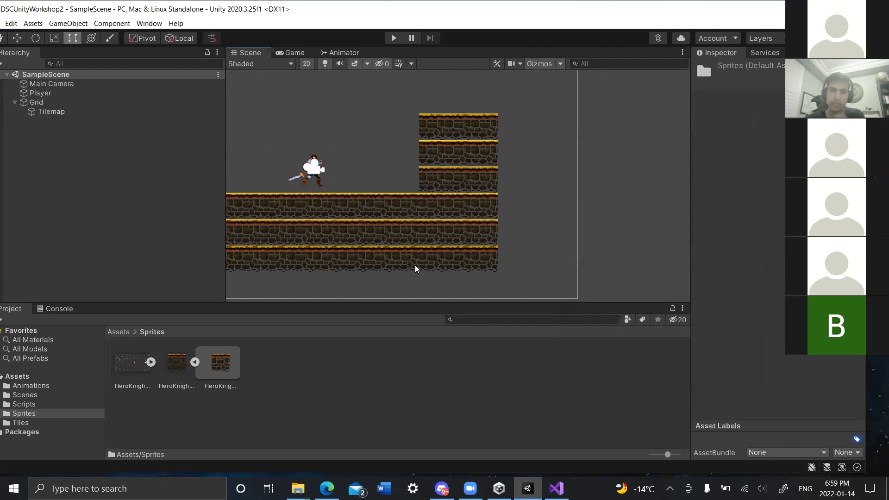
left_click(51, 94)
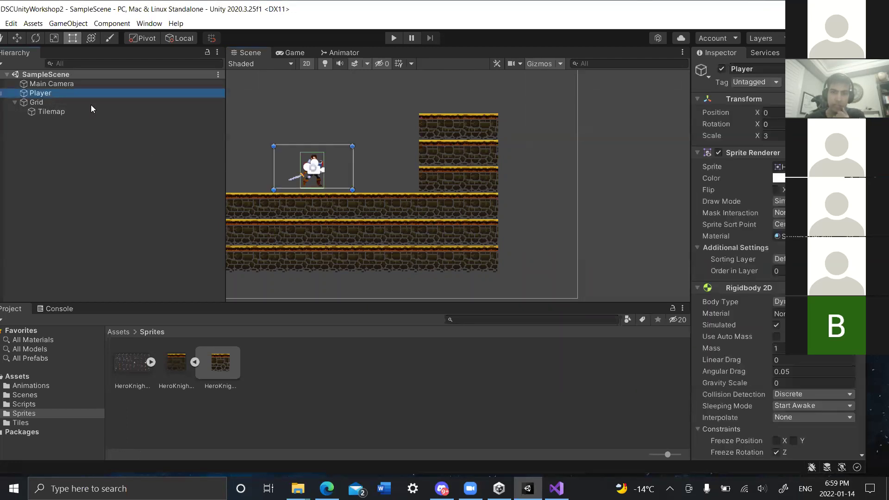
scroll(730, 222, "down", 3)
scroll(730, 219, "up", 3)
scroll(741, 259, "down", 3)
left_click(778, 279)
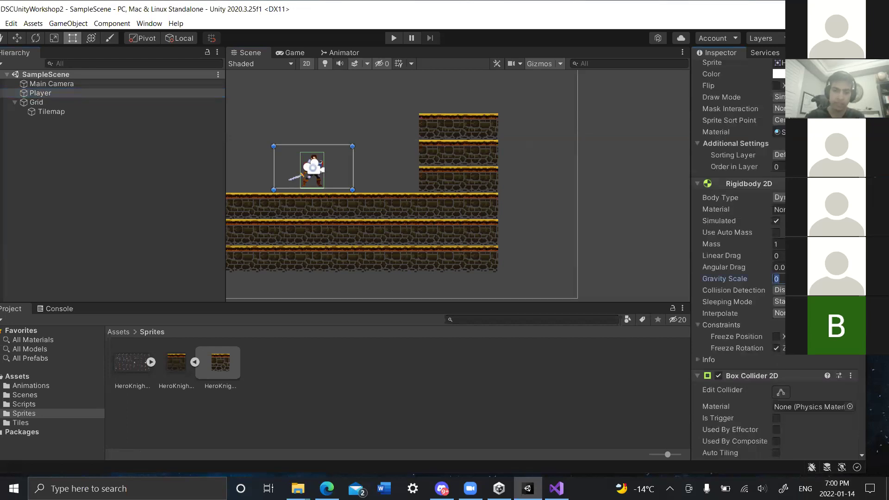
type("7")
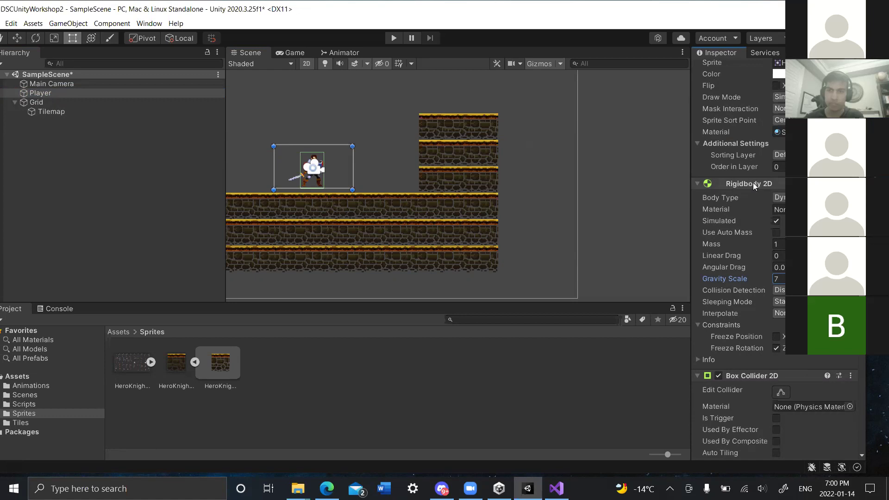
left_click(778, 279)
key("ctrl+s")
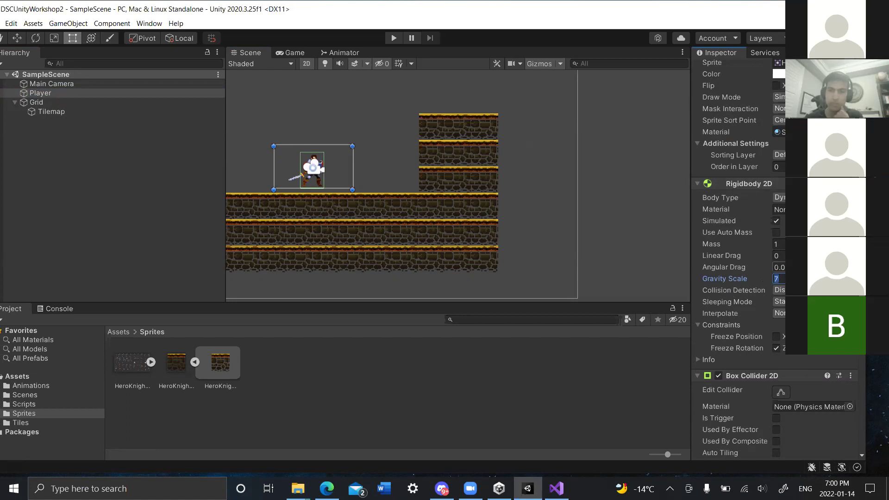
Play the scene to test how the Player behaves on the tile platform with gravity.
left_click(779, 278)
left_click(392, 39)
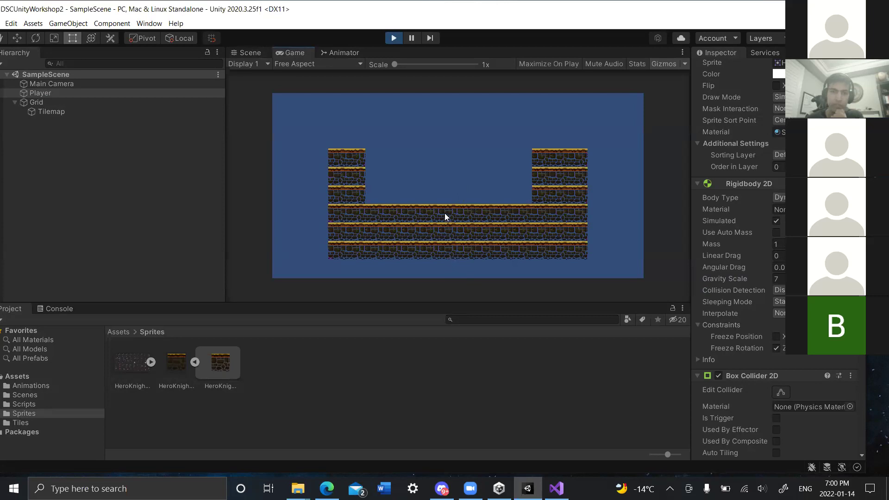
Stop the running scene, add a Tilemap Collider 2D component to the Tilemap, and save the scene.
left_click(394, 38)
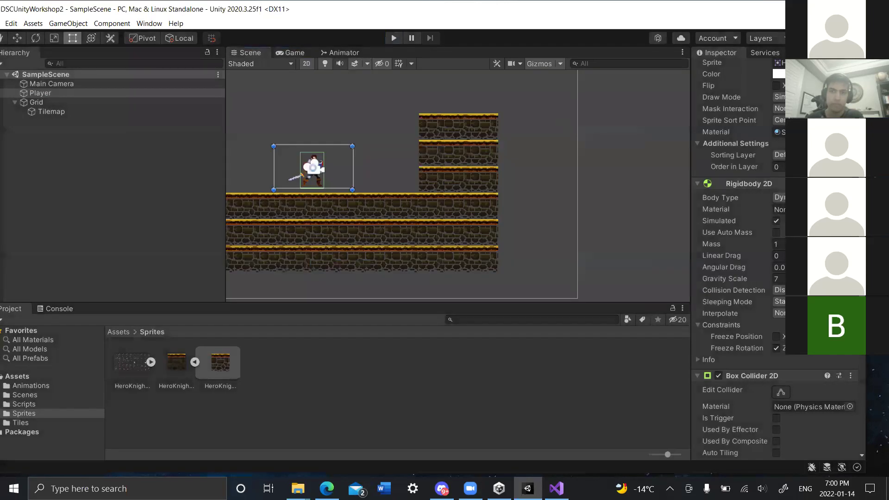
scroll(736, 315, "down", 3)
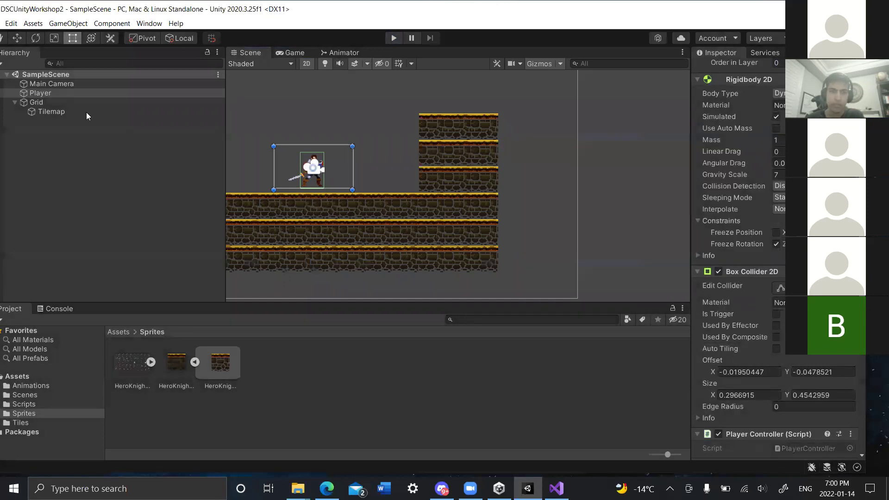
left_click(55, 113)
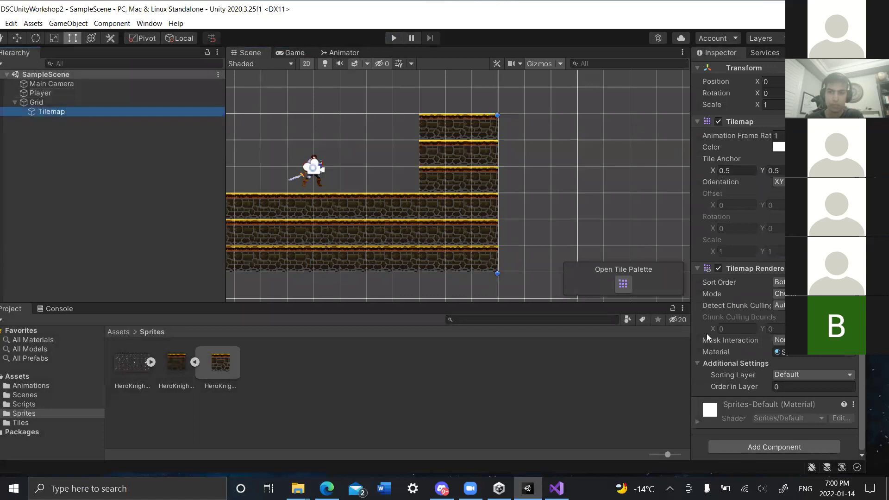
left_click(772, 446)
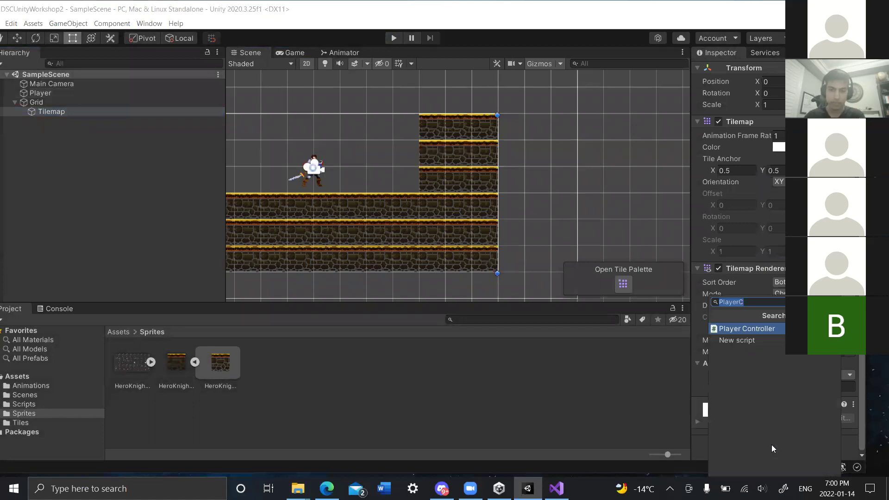
type("Tile")
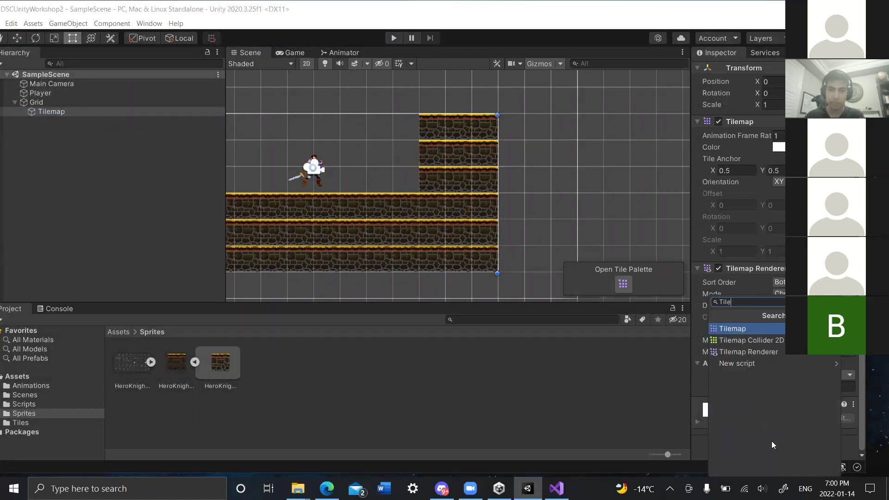
type("mapcol")
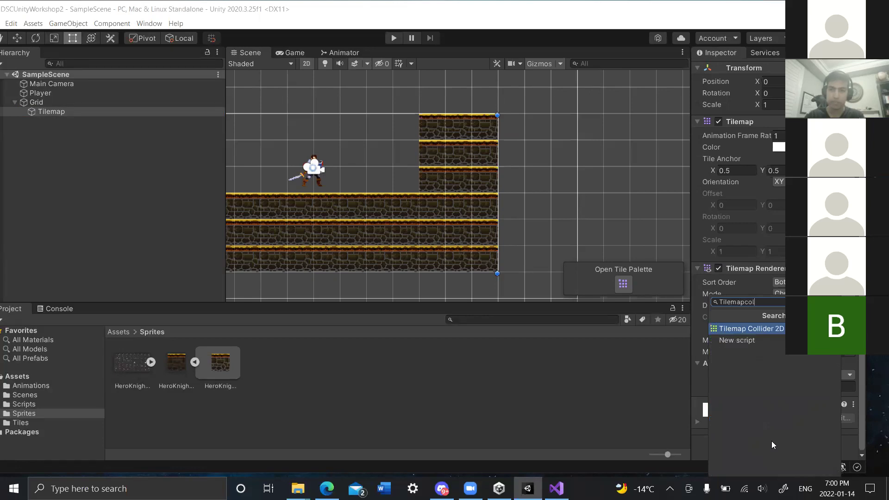
key("Return")
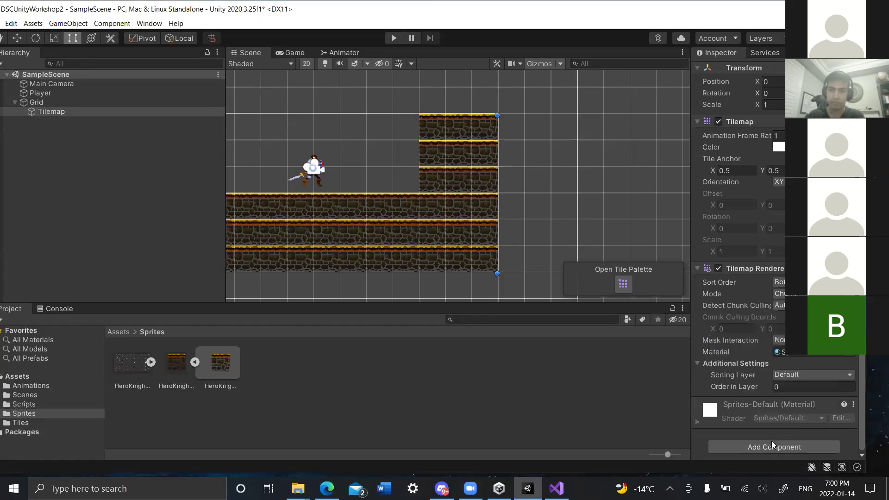
scroll(769, 304, "down", 3)
key("ctrl+s")
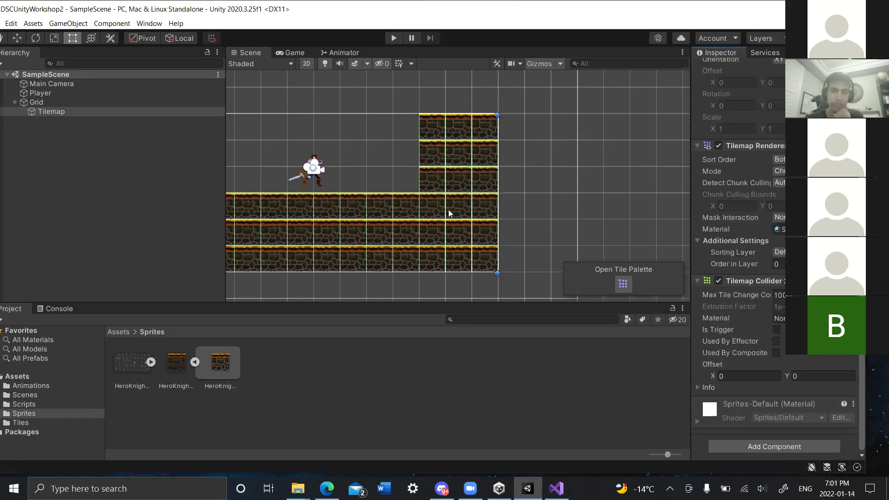
Play the scene, walk the Player left and right across the tile floor to test the collisions, and stop playing.
middle_click_drag(486, 193, 578, 191)
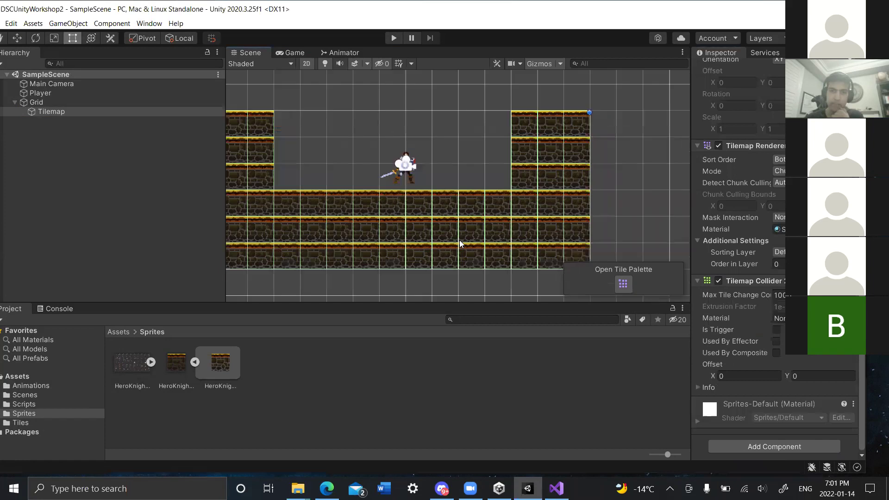
middle_click_drag(417, 281, 419, 278)
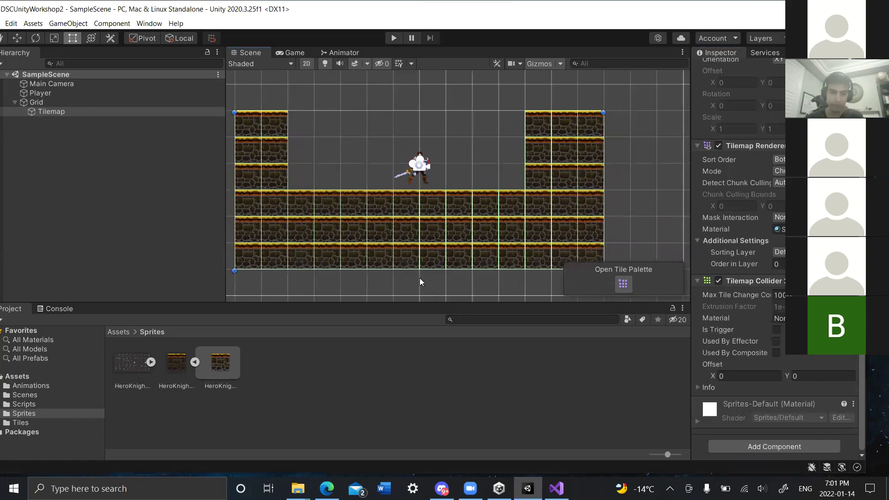
left_click(393, 37)
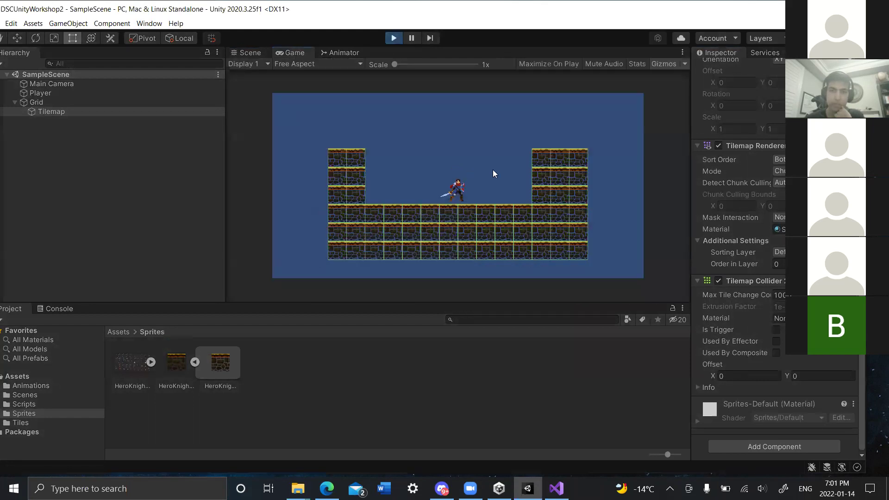
key("a")
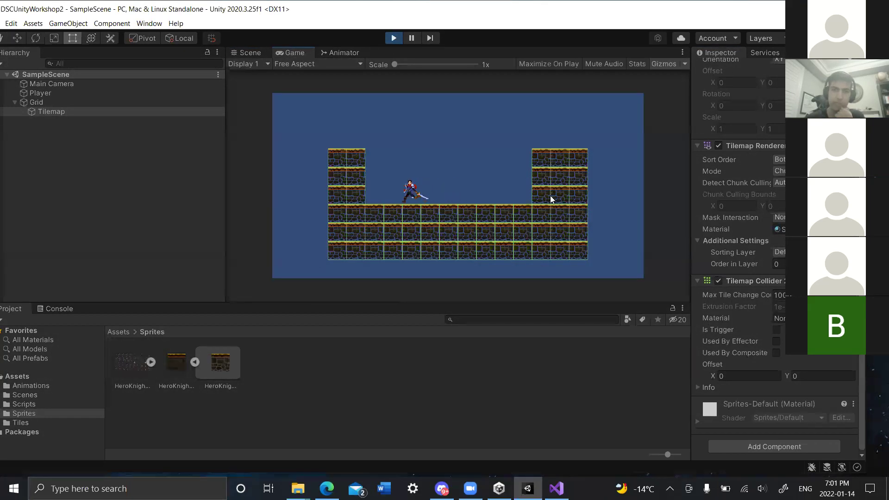
key("d")
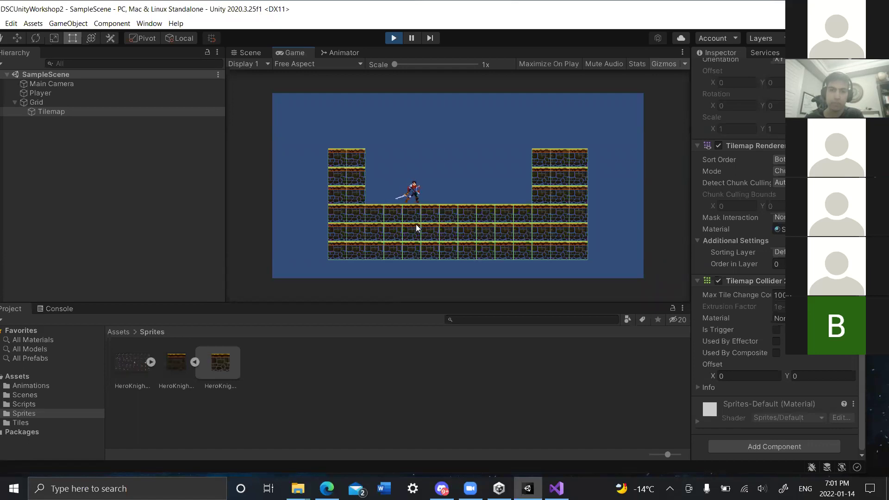
key("d")
key("a")
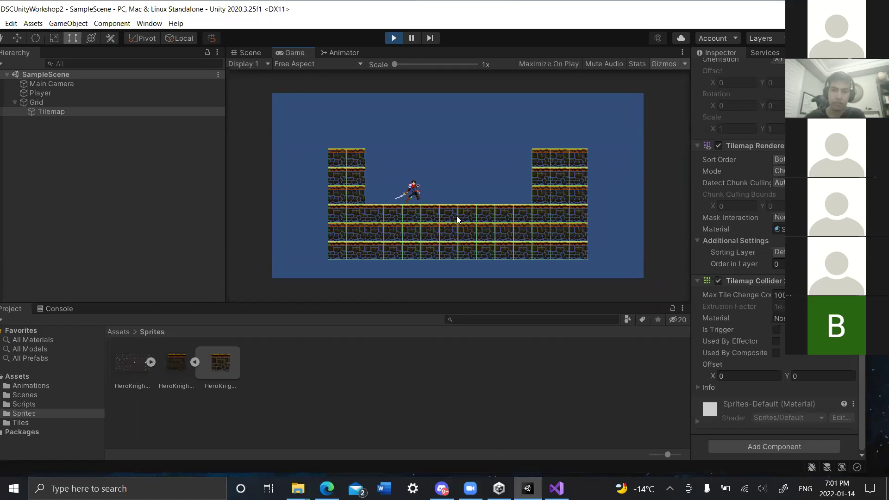
left_click(393, 38)
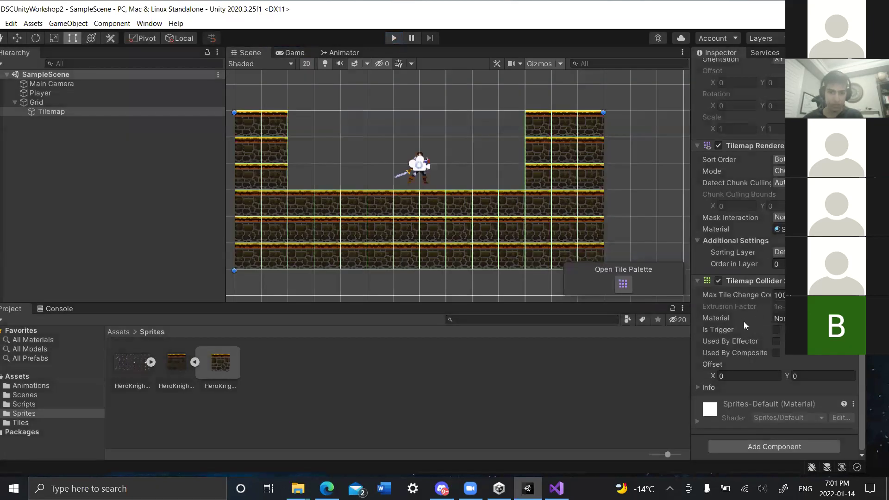
Add a Composite Collider 2D component to the Tilemap, save the scene, and look over its component settings.
left_click(776, 446)
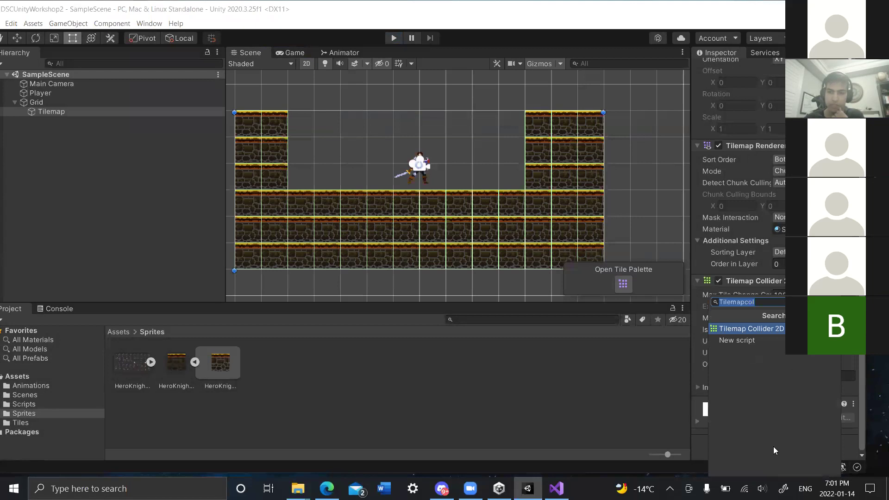
type("compo")
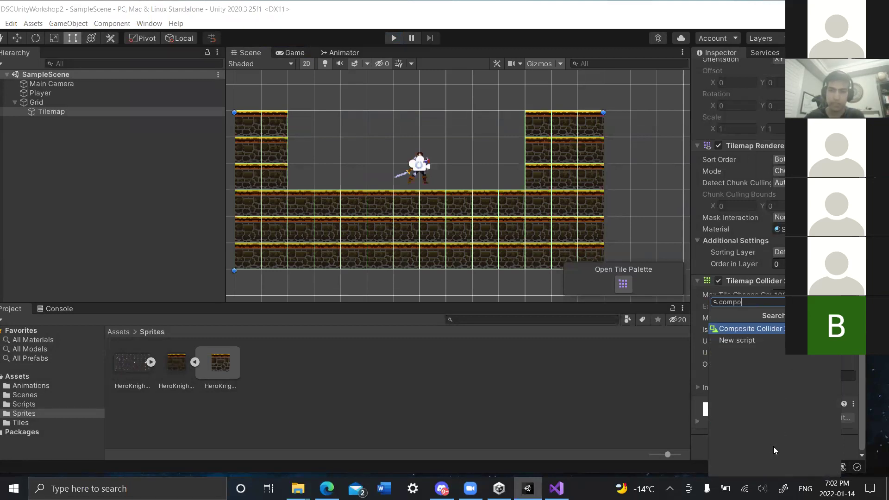
key("Return")
scroll(767, 347, "down", 6)
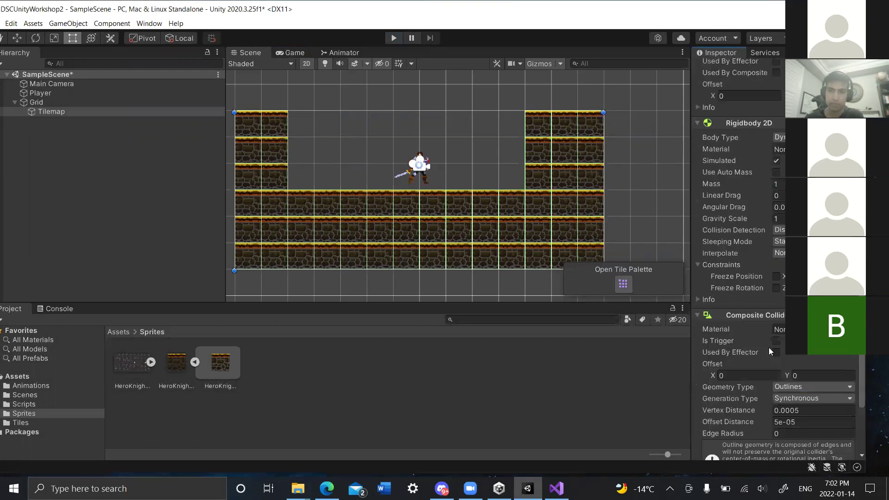
key("ctrl+s")
scroll(773, 340, "up", 7)
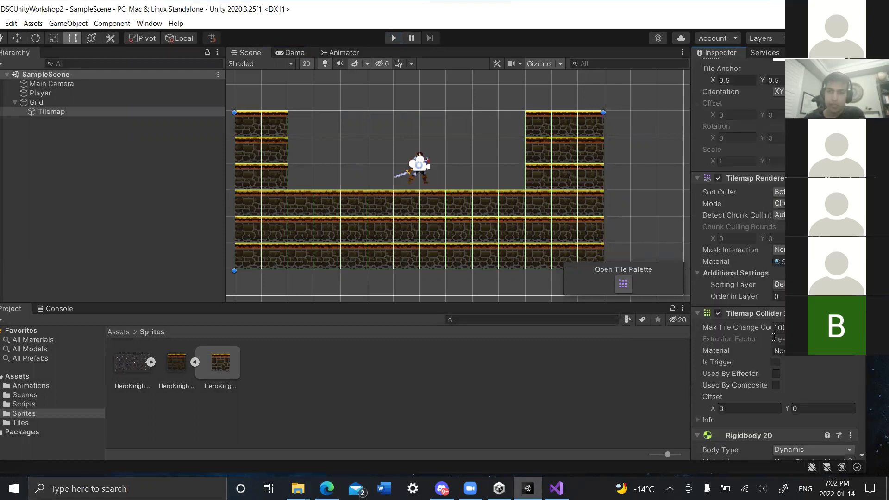
scroll(773, 339, "down", 8)
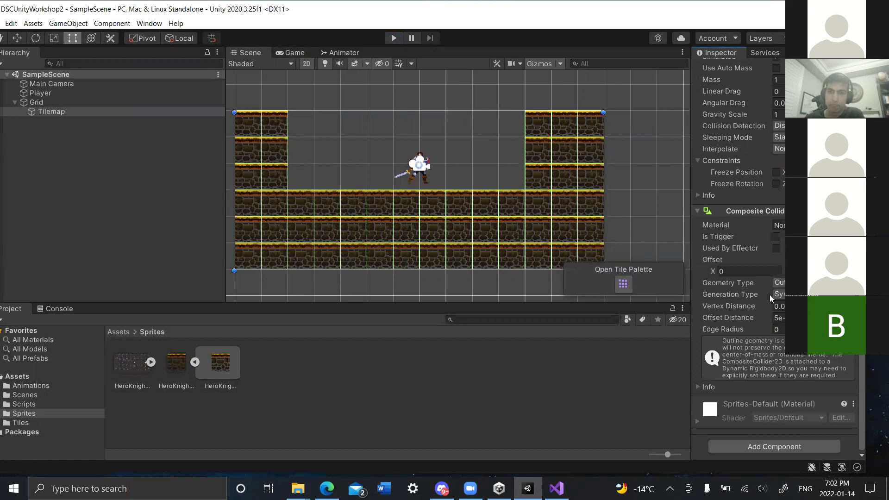
Set the Body Type of the Tilemap's Rigidbody 2D to Static and save the scene.
scroll(770, 294, "up", 5)
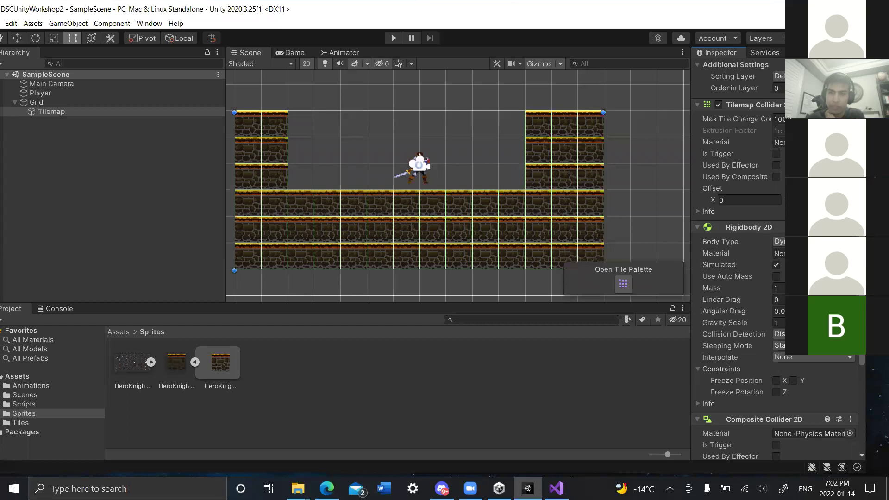
left_click(779, 241)
left_click(776, 264)
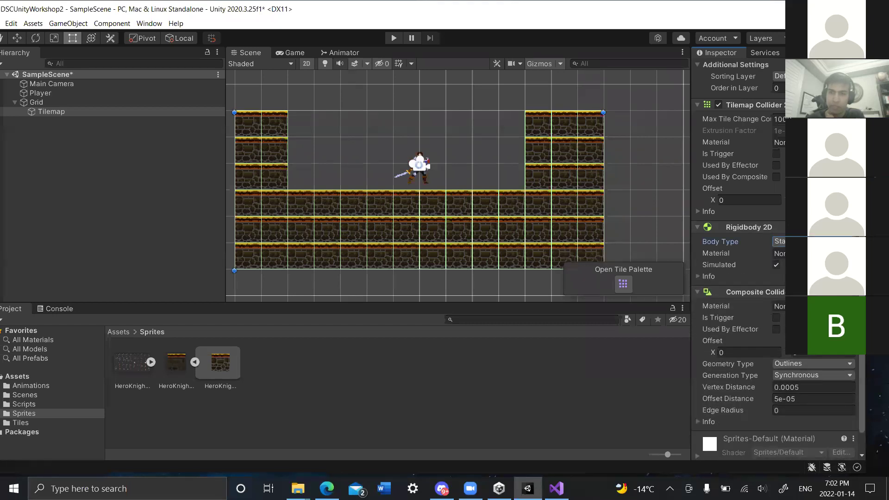
key("ctrl+s")
Enable Used By Composite on the Tilemap Collider 2D and save the scene.
scroll(769, 251, "down", 2)
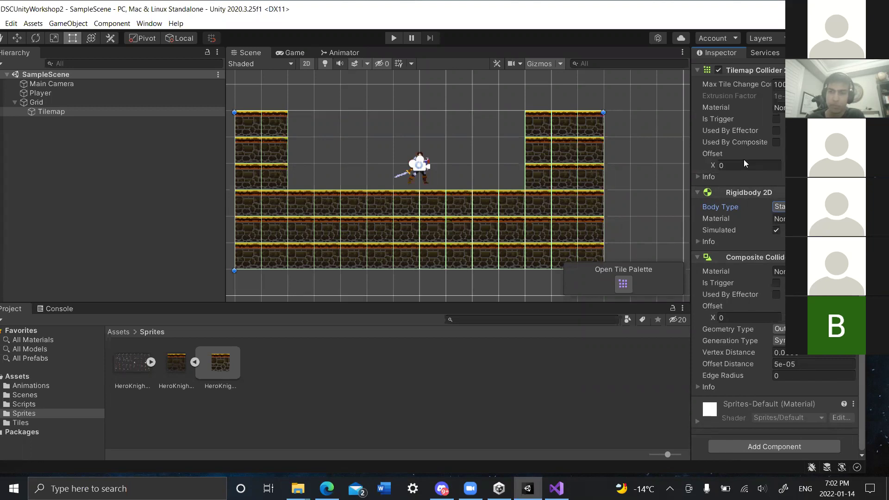
scroll(744, 159, "up", 3)
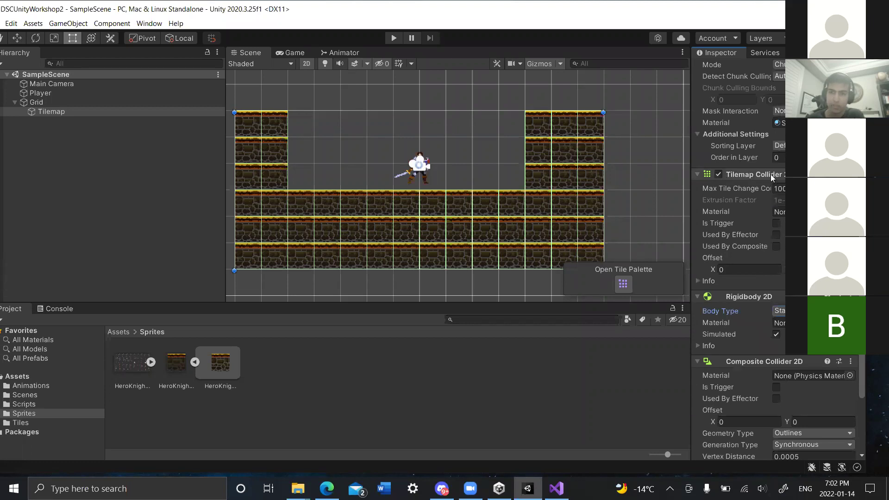
left_click(776, 247)
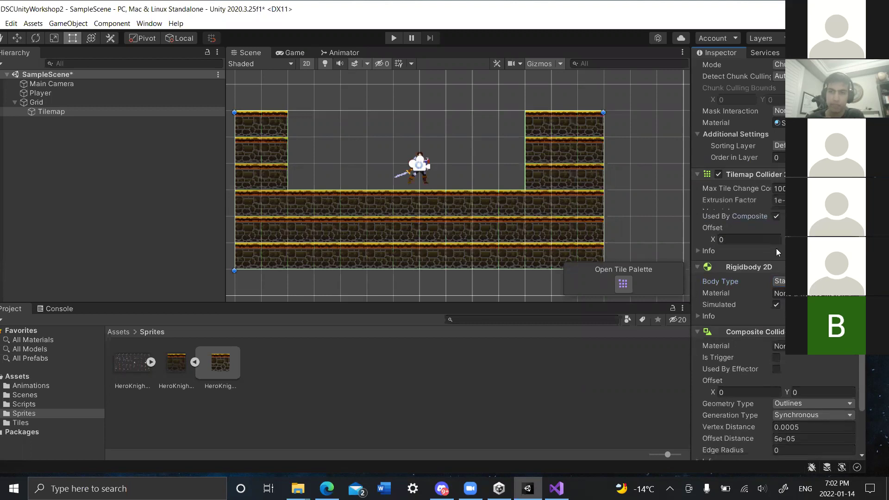
key("ctrl+s")
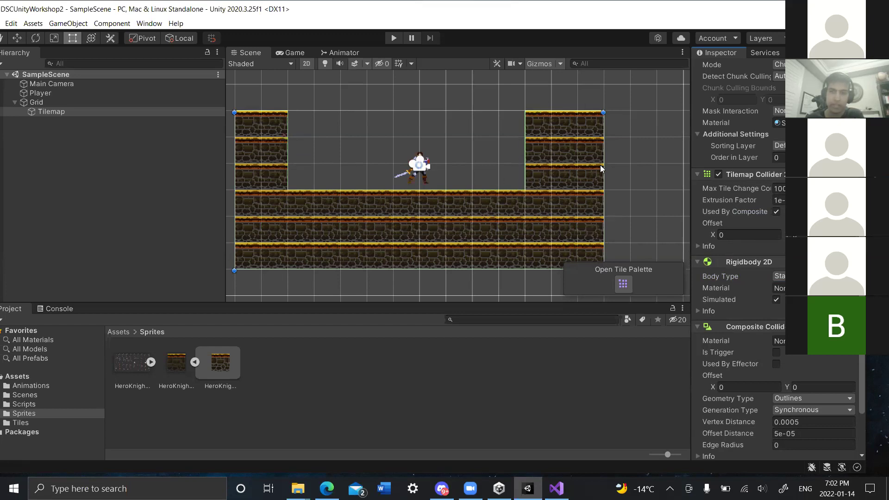
Open the Tile Palette, paint a separate row of six tiles below the floor with the brush, and save the scene.
left_click(624, 284)
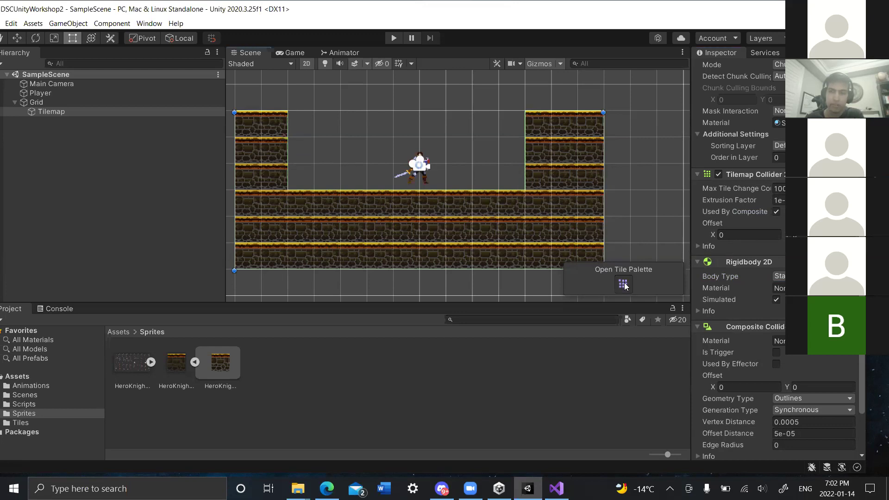
left_click_drag(639, 127, 665, 129)
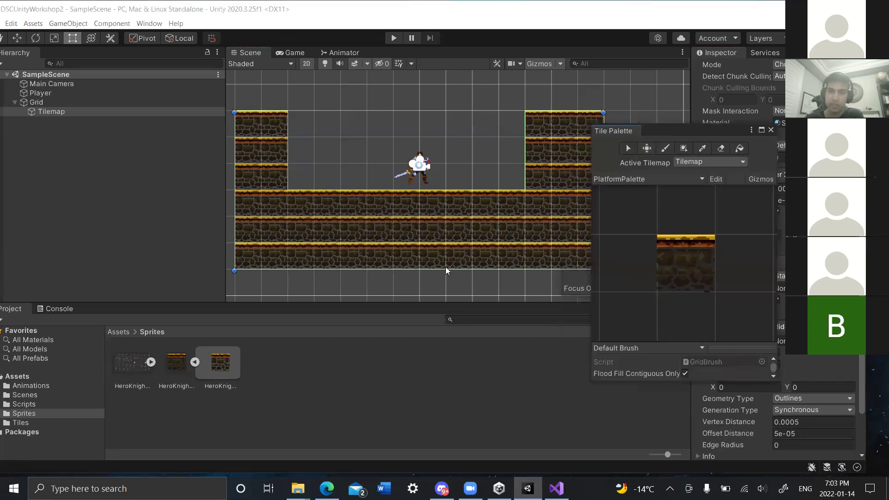
scroll(419, 238, "down", 1)
middle_click_drag(420, 238, 393, 189)
middle_click_drag(486, 246, 497, 245)
left_click(666, 148)
mouse_move(392, 282)
left_mouse_down()
mouse_move(377, 286)
mouse_move(496, 283)
left_mouse_up()
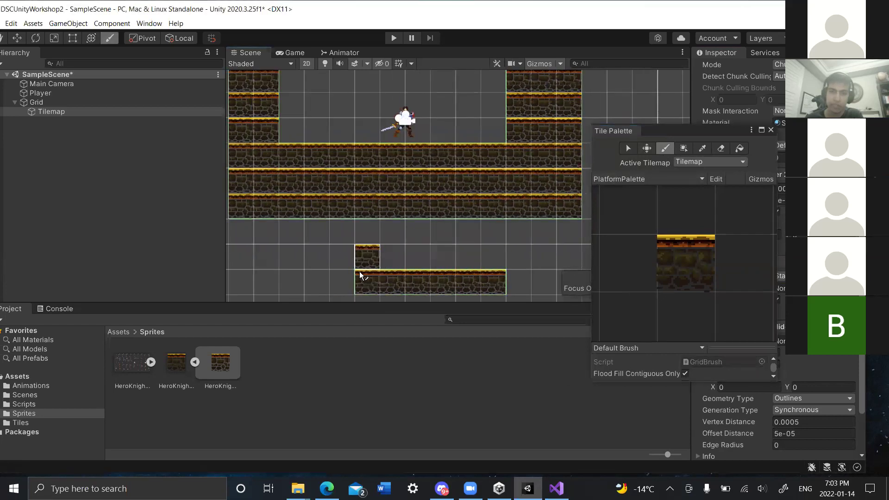
key("ctrl+s")
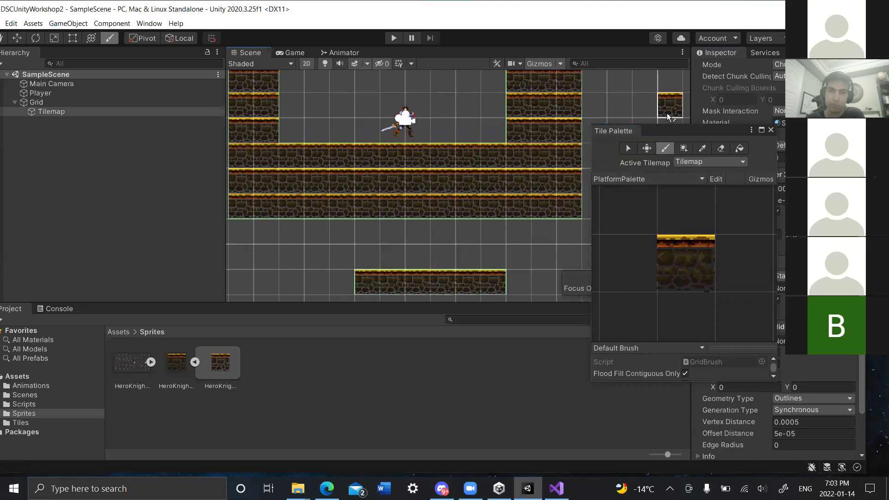
Erase the separate row of tiles below the floor and close the Tile Palette.
left_click_drag(664, 130, 647, 132)
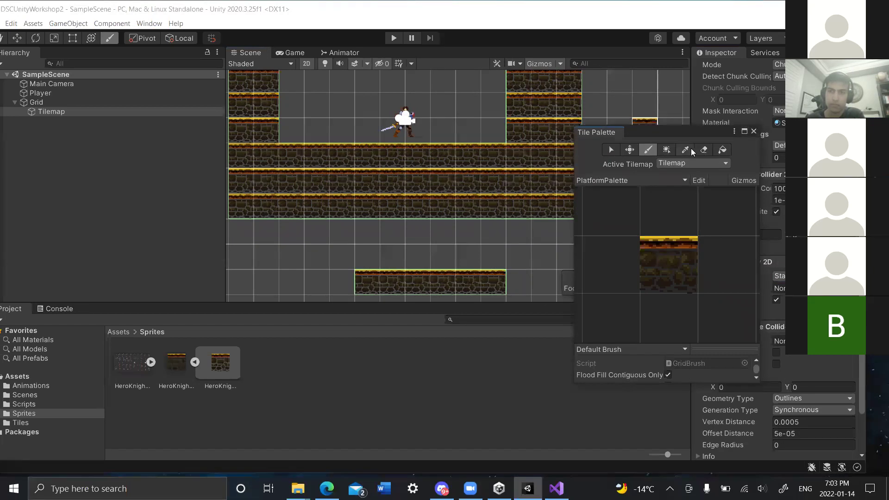
key("d")
left_click_drag(370, 279, 495, 284)
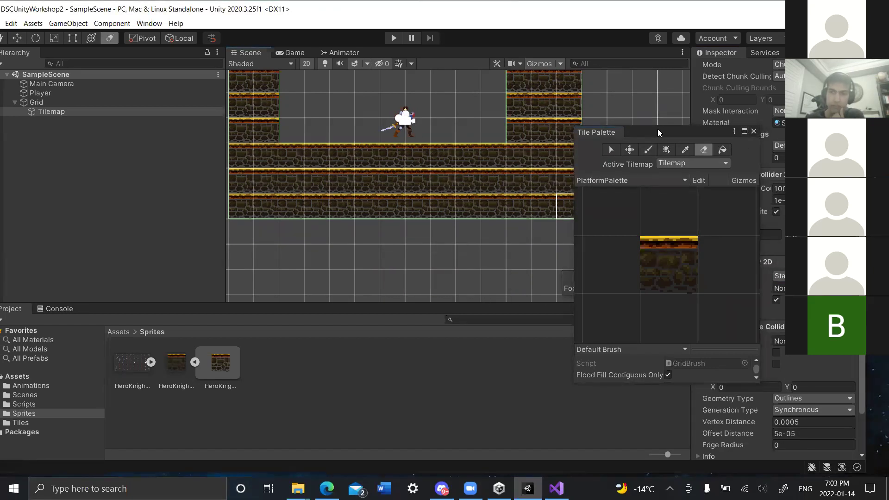
left_click(754, 131)
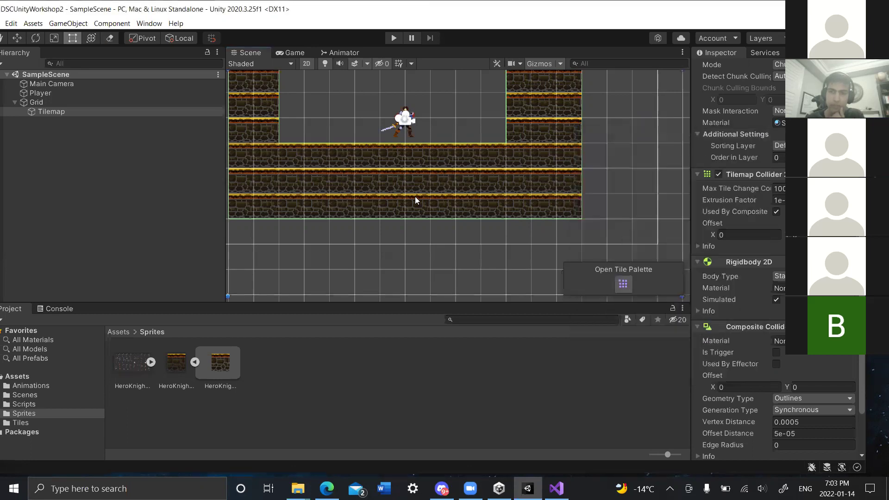
Play the scene and move the Player right and left to test walking on the composite-collider platform.
left_click(389, 38)
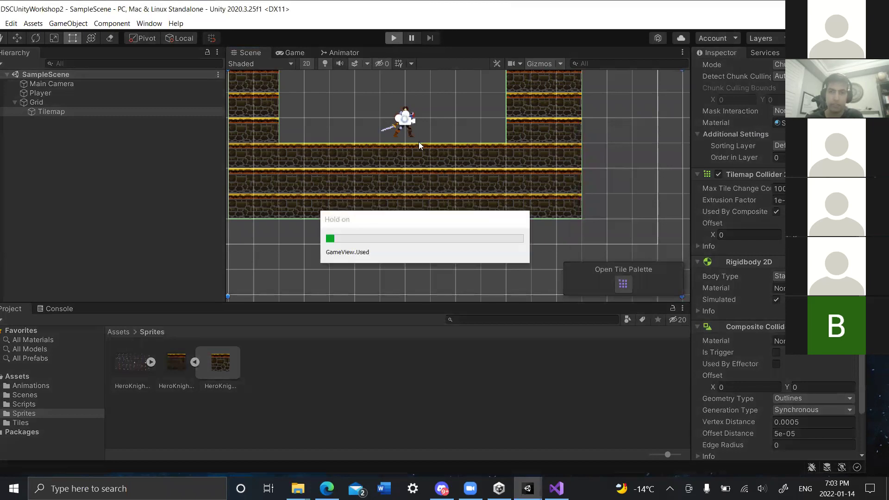
key("Right")
key("Left")
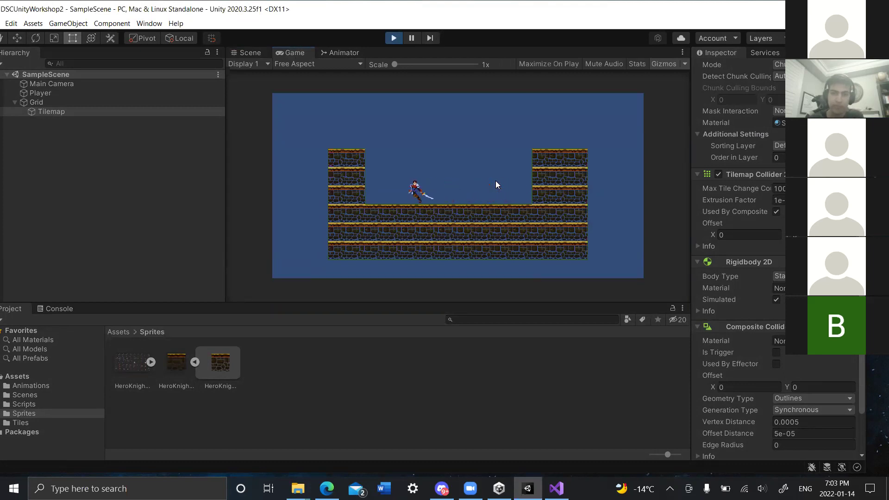
Walk the Player back and forth along the platform in the running game and stop play mode.
key("Right")
key("Left")
key("Right")
key("Left")
key("Left")
key("Right")
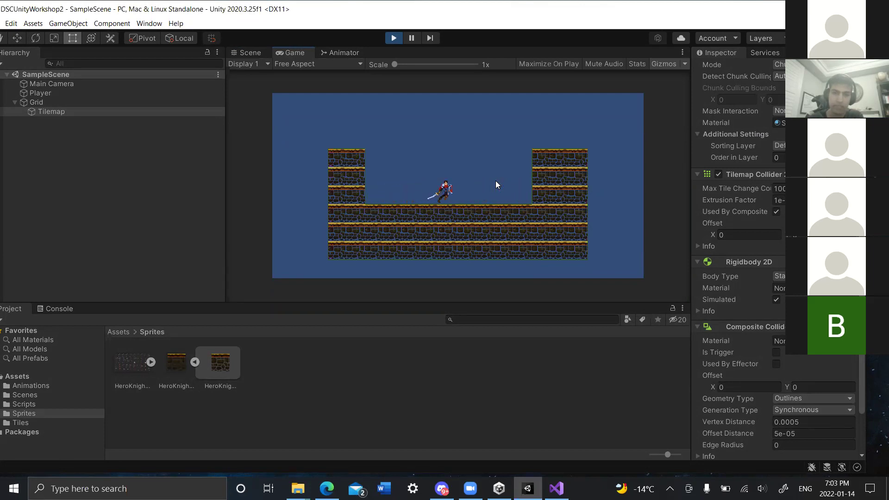
key("Left")
key("Right")
left_click(394, 38)
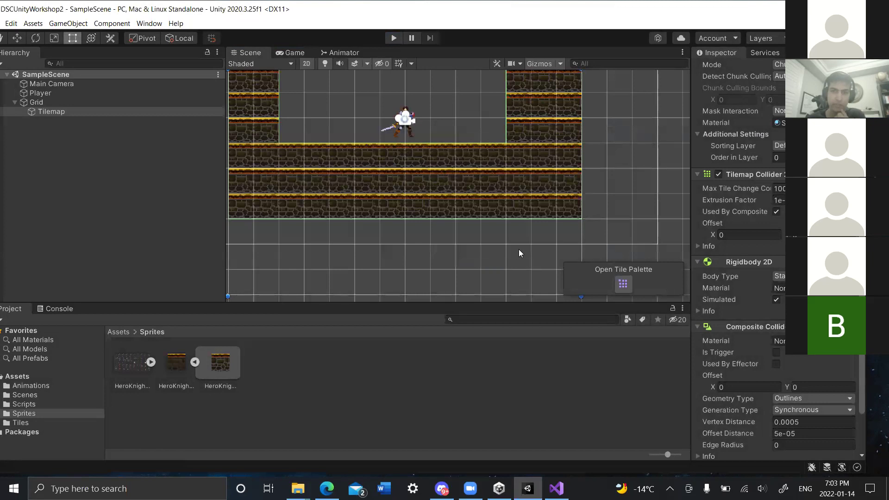
middle_click_drag(377, 262, 396, 277)
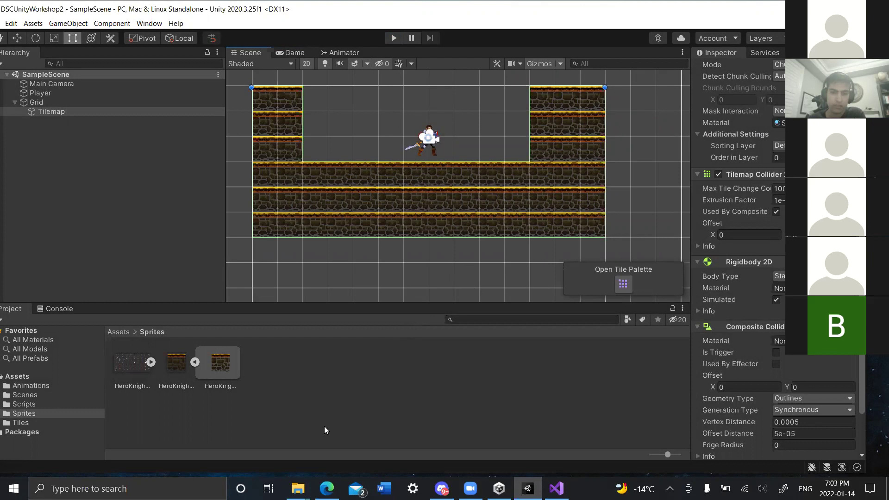
Switch to the Unity Workshop presentation in the browser and view the Jumping slide.
left_click(327, 489)
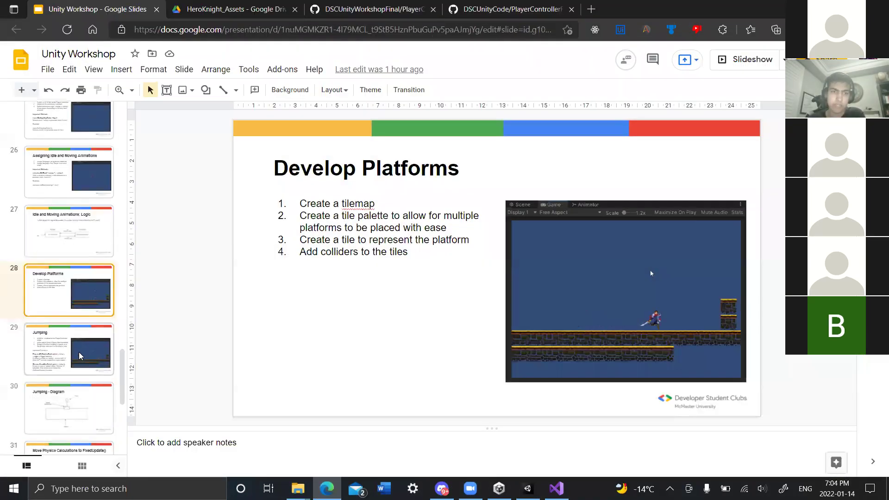
left_click(80, 355)
scroll(70, 277, "down", 2)
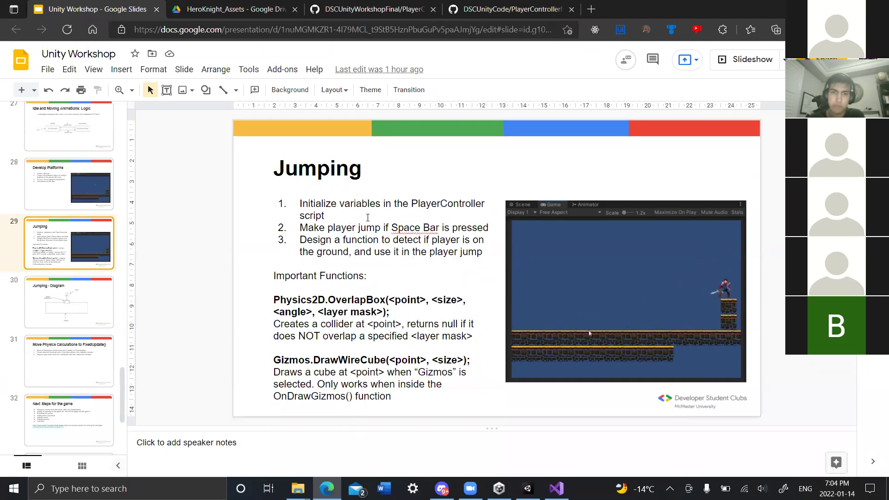
Return to Unity and open the PlayerController script from the Scripts folder in Visual Studio.
left_click(527, 488)
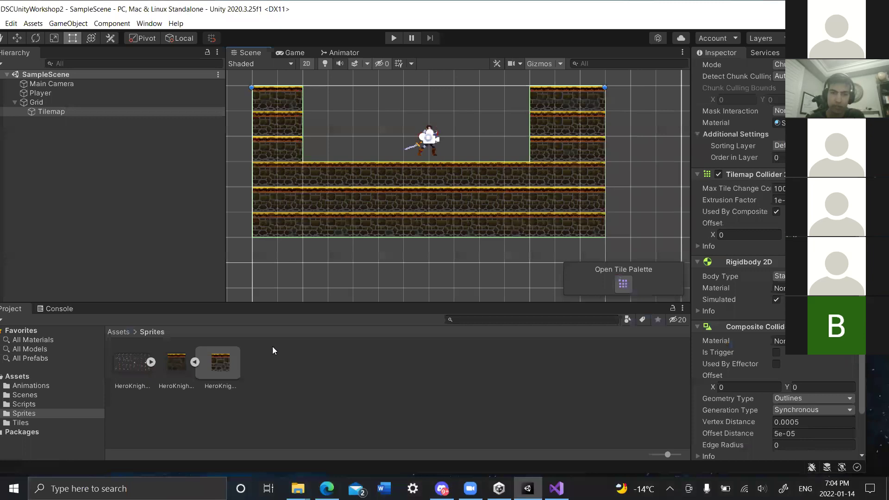
left_click(34, 404)
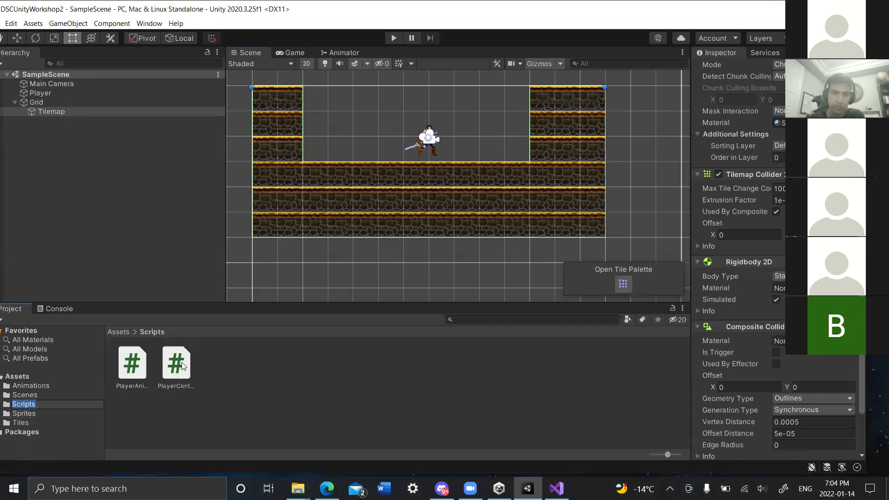
left_click(182, 362)
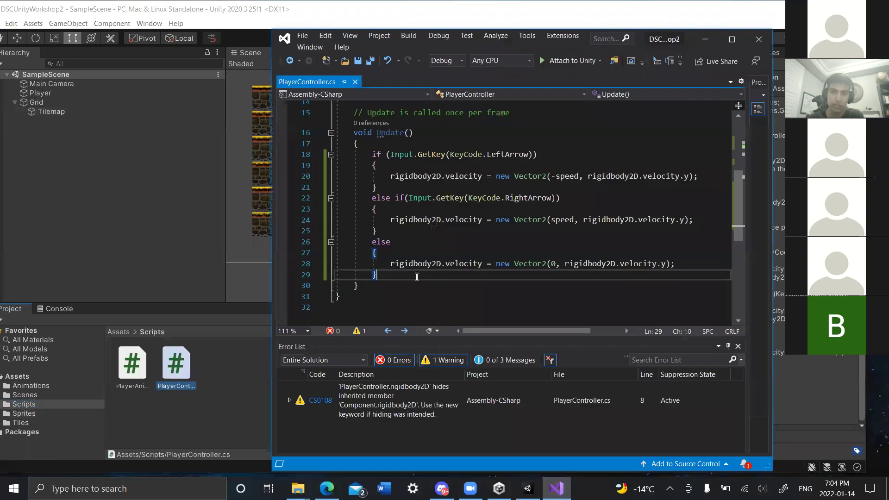
Insert two blank lines after the final else block inside the Update method.
left_click(409, 283)
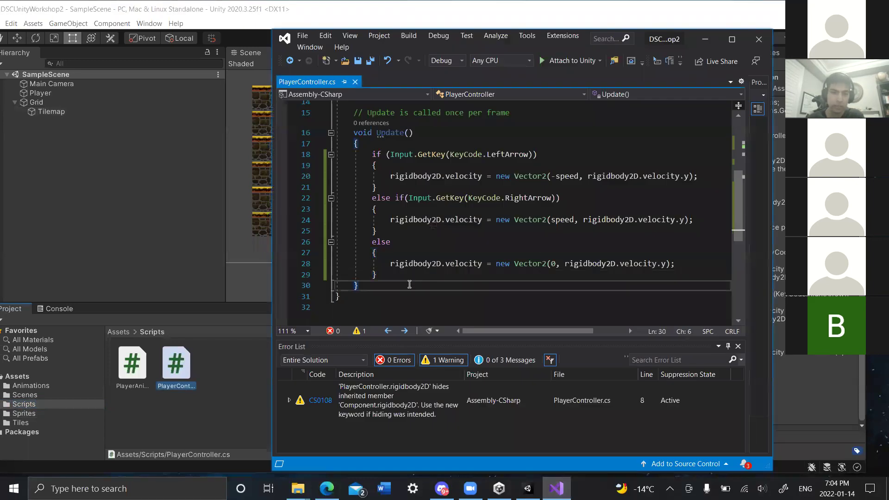
scroll(424, 255, "up", 1)
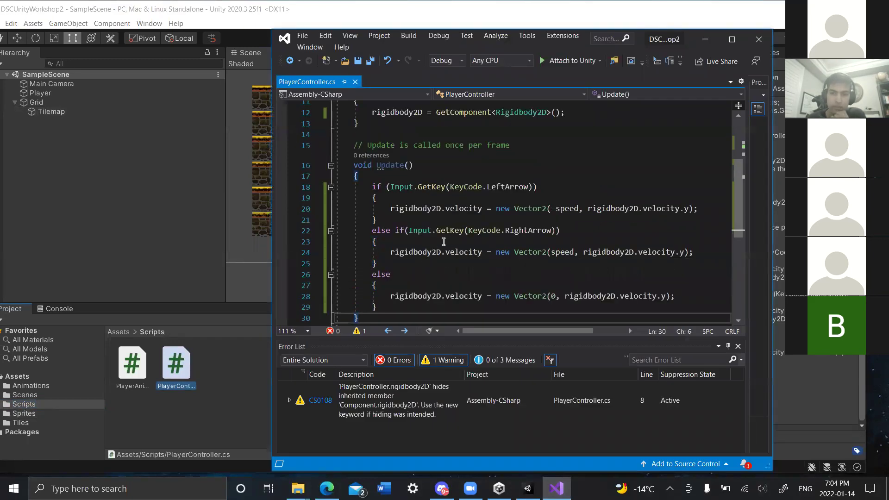
scroll(463, 257, "down", 1)
left_click(394, 274)
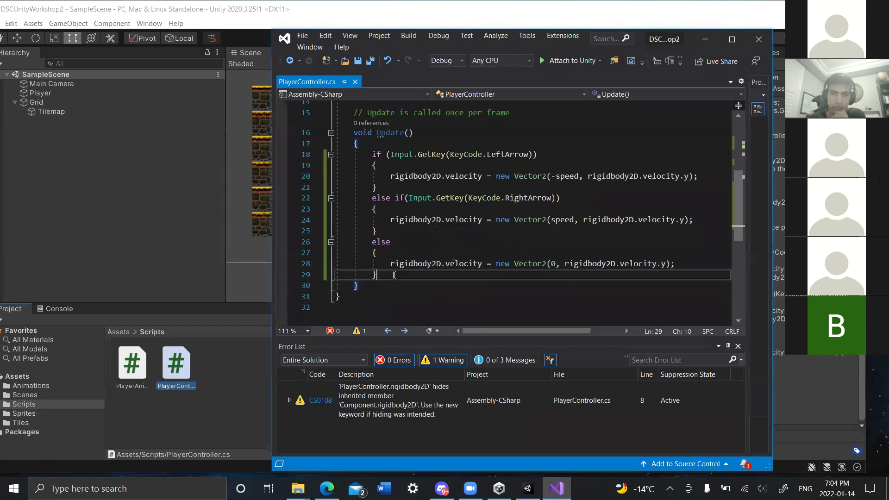
key("Return")
key("Return")
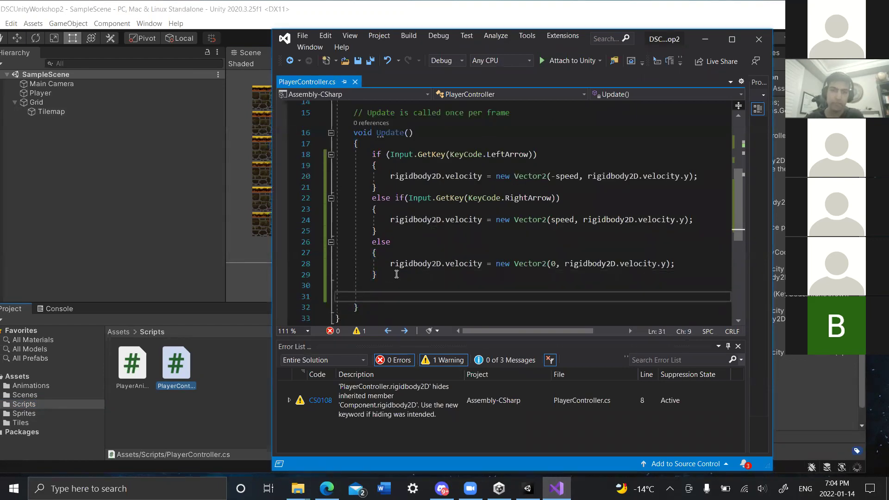
Declare float jumpSpeed = 20.0f; below the rigidbody2D field in the PlayerController class and save the script.
scroll(395, 274, "up", 5)
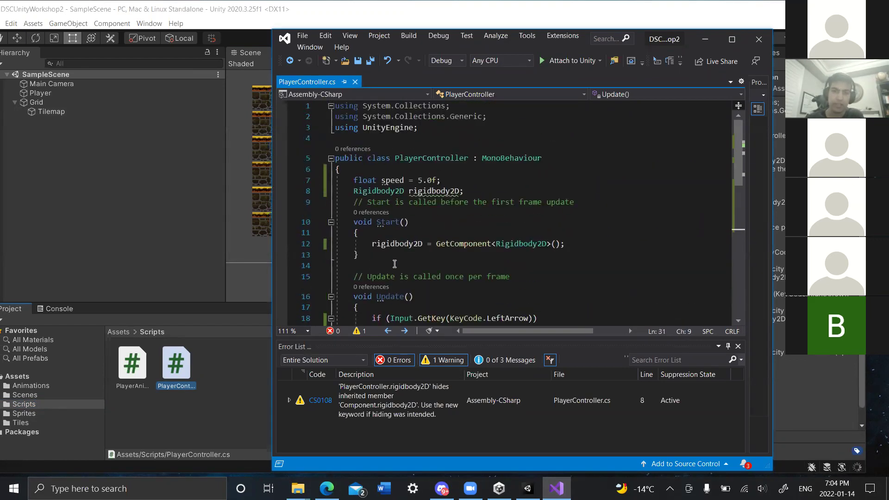
left_click(480, 192)
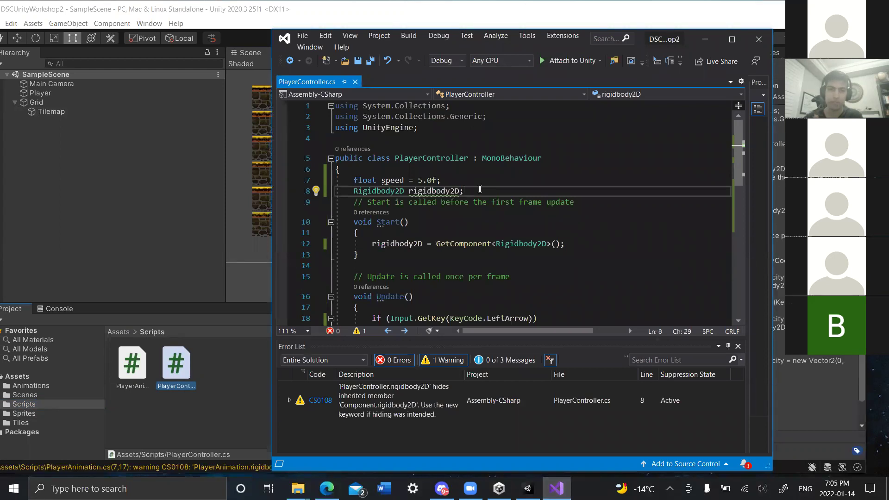
key("Return")
type("float jumpSpeed")
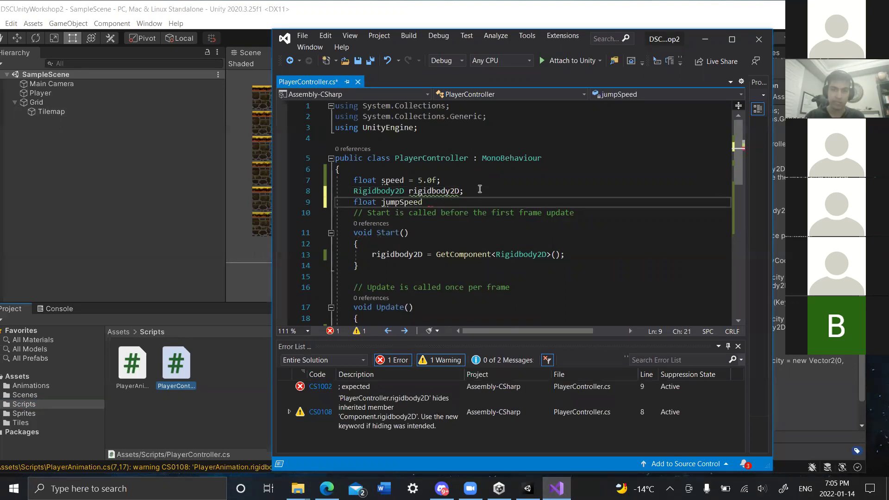
type(" = 20.0f")
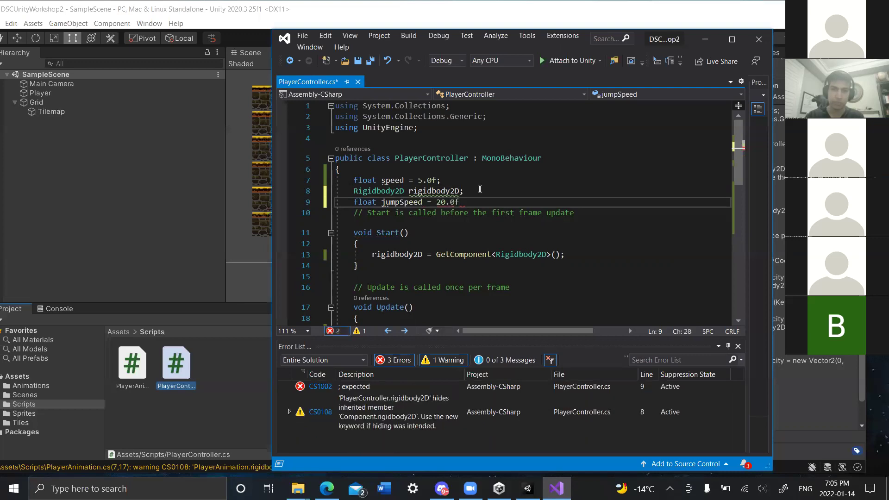
type(";")
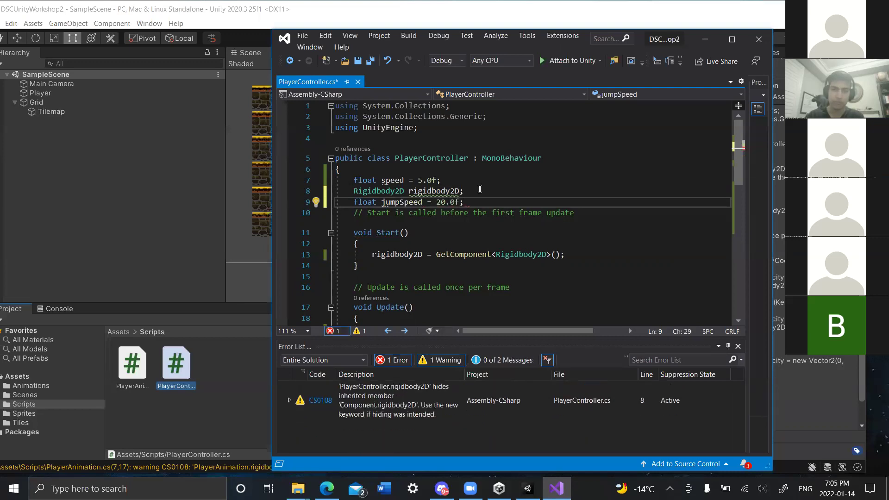
left_click(480, 189)
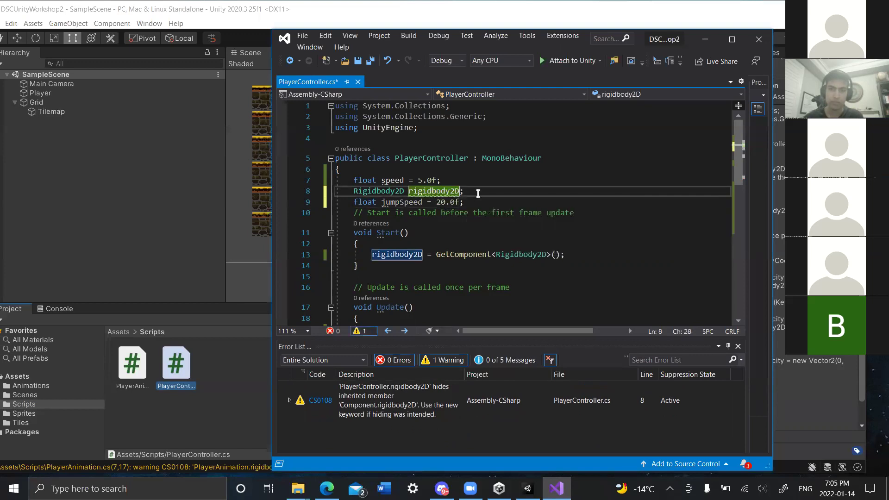
left_click(476, 201)
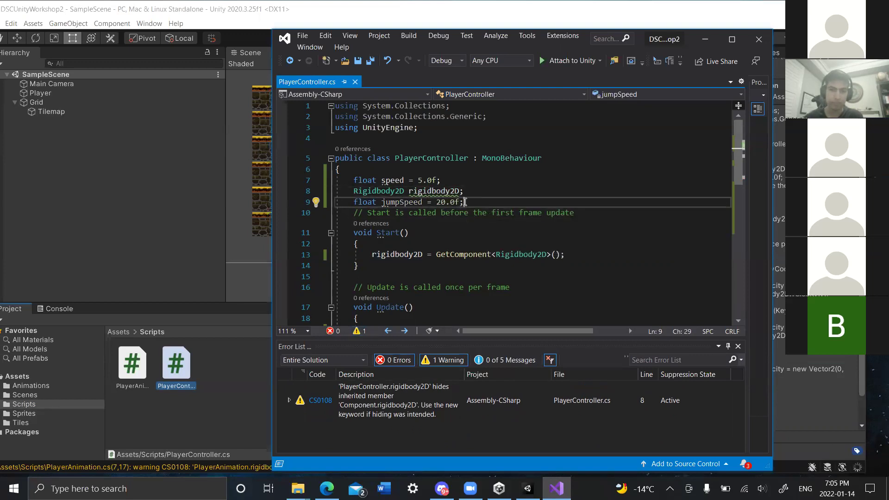
Add an empty if(Input.GetKey(KeyCode.Space)) block after the else block in Update and save the script.
scroll(452, 230, "down", 2)
scroll(451, 230, "down", 2)
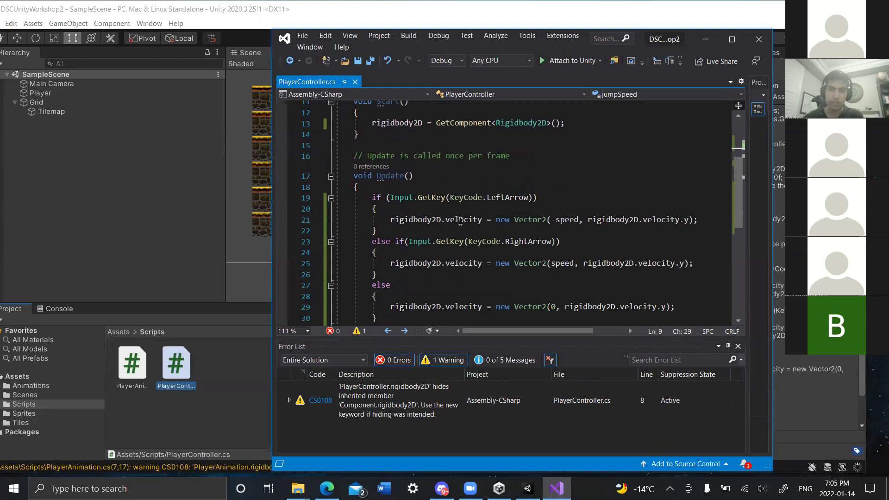
scroll(461, 221, "down", 1)
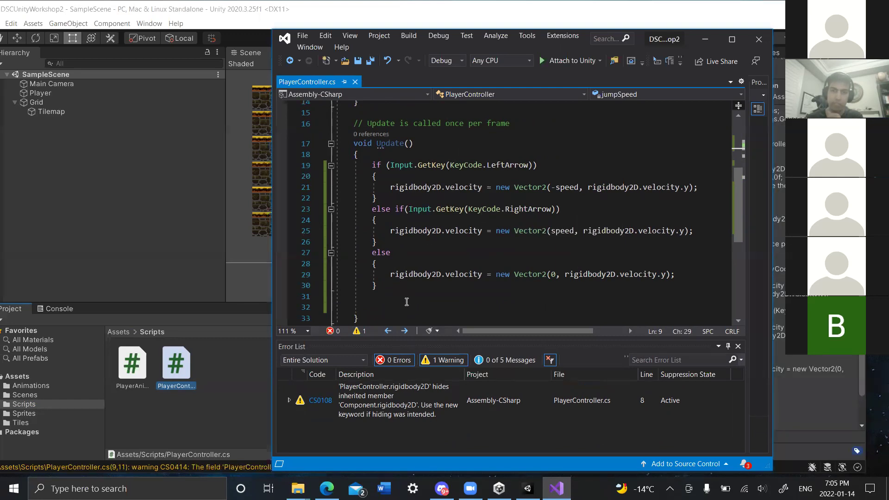
left_click(406, 302)
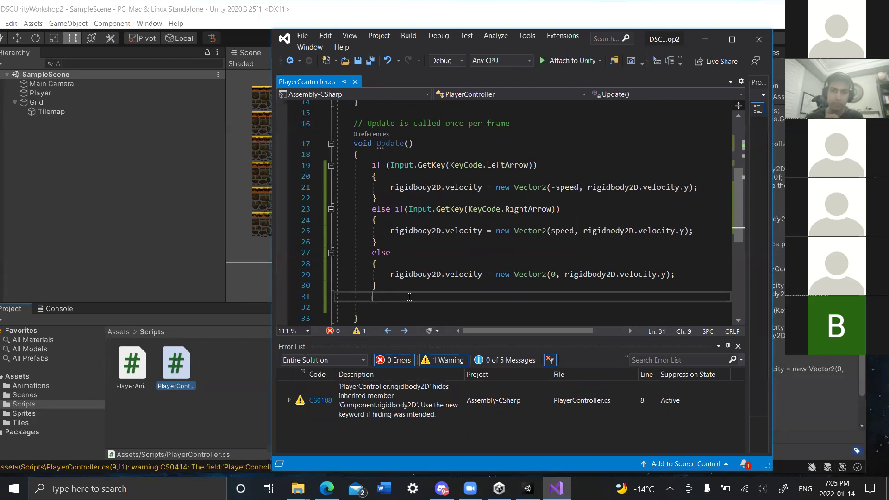
scroll(407, 296, "down", 1)
left_click(399, 275)
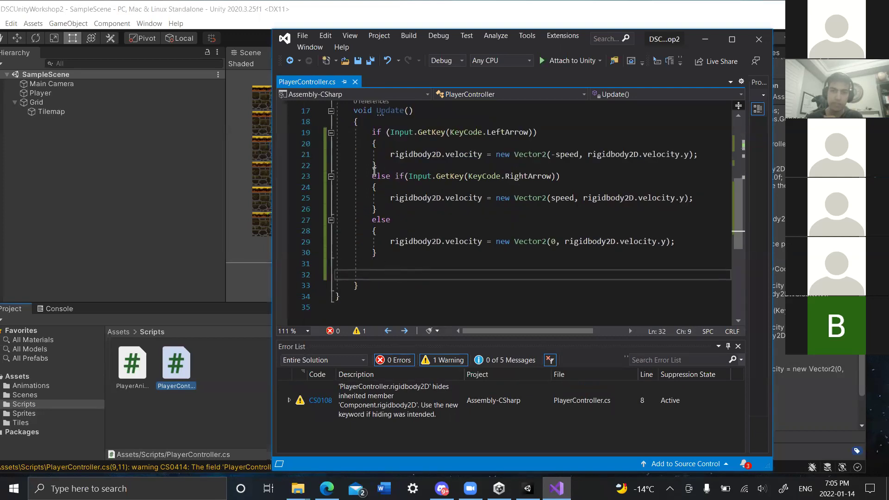
type("i")
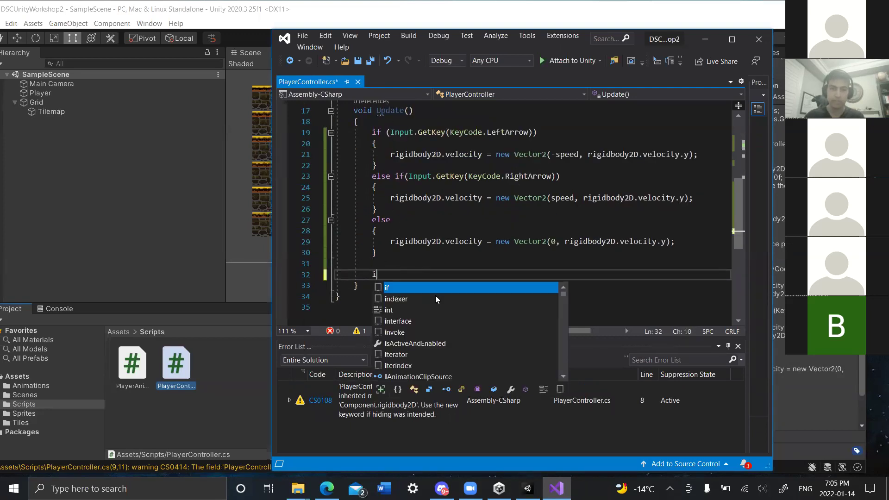
type("f(Input.Get")
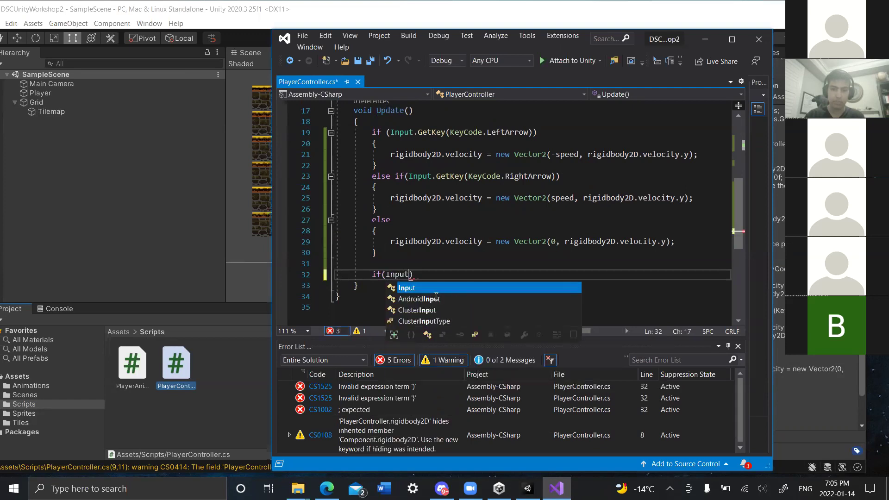
type("Key(")
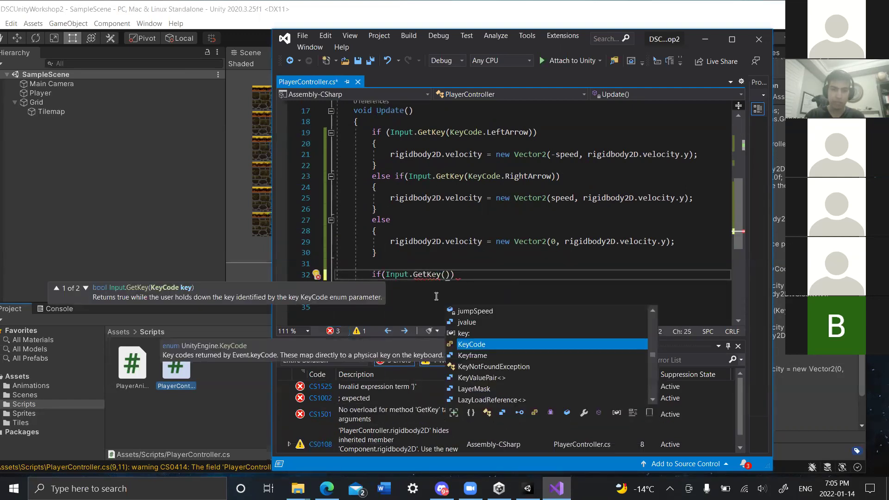
type("K")
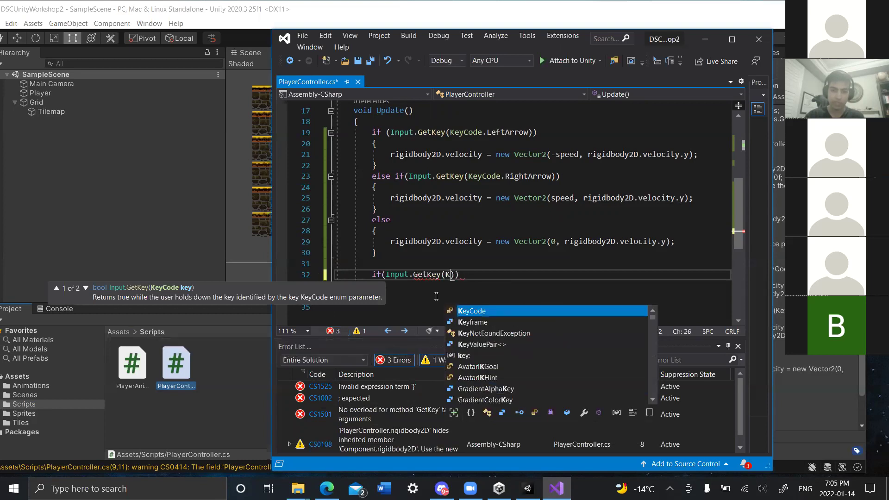
type("eyCode.Sp")
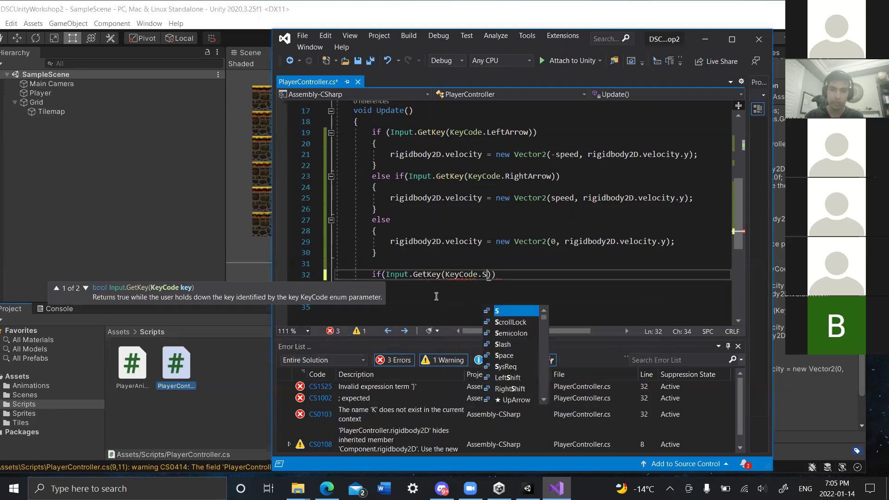
key("Tab")
type("))")
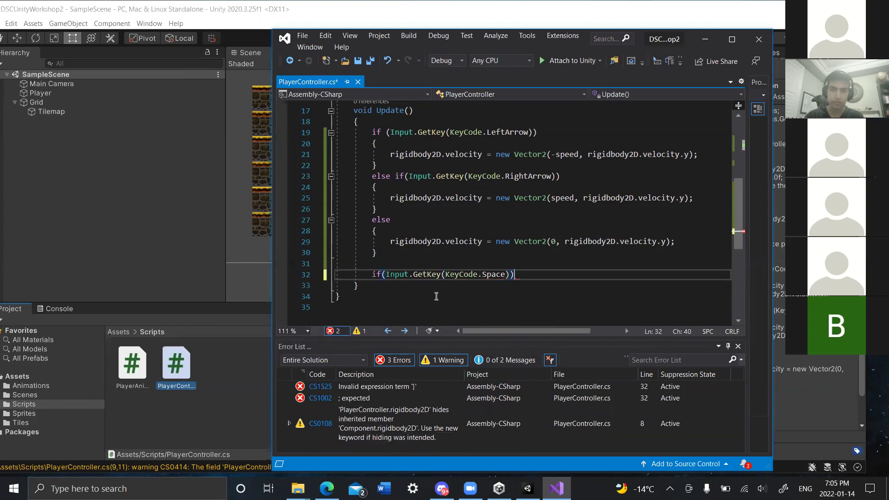
type(" {")
key("Return")
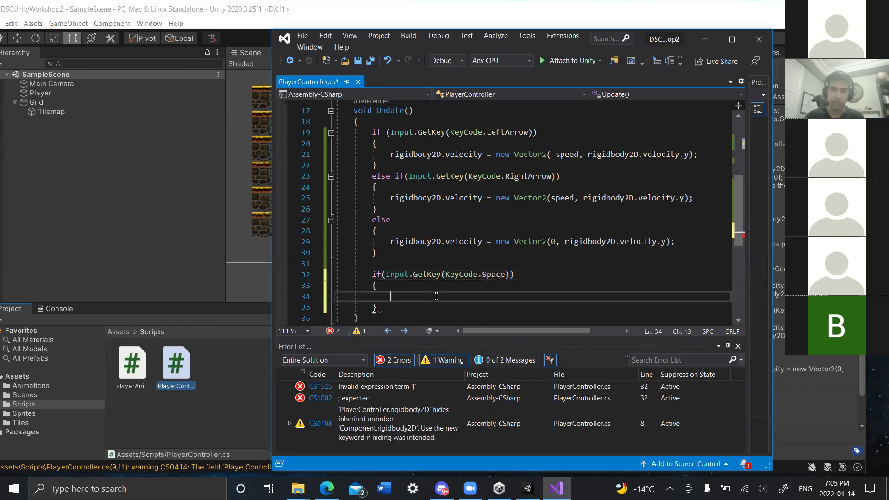
key("ctrl+s")
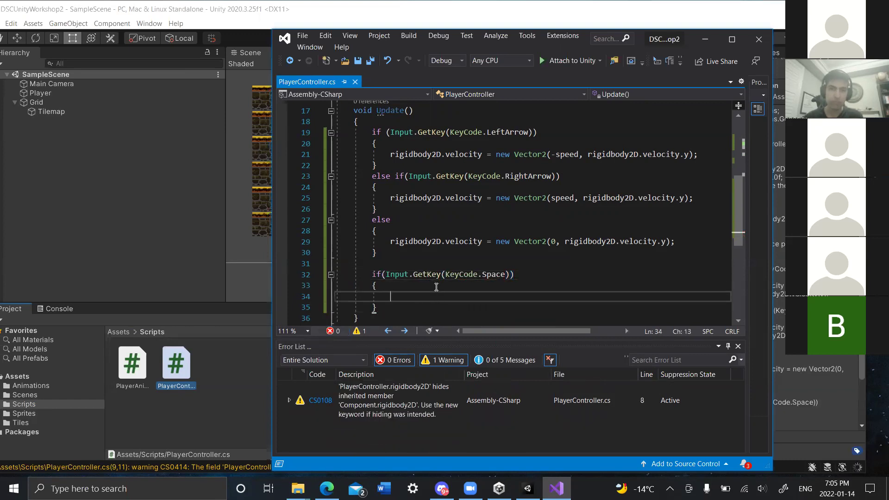
Inside the KeyCode.Space if block, assign rigidbody2D.velocity a new Vector2() with empty arguments.
scroll(437, 285, "down", 1)
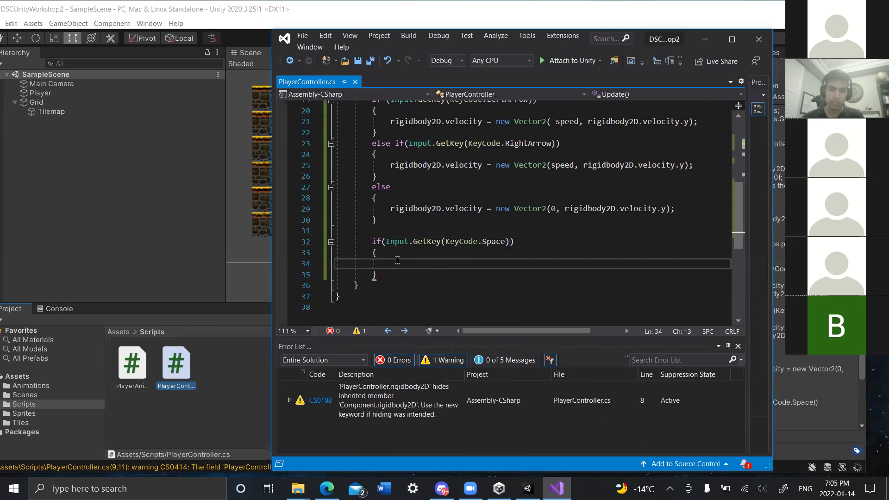
type("rigi")
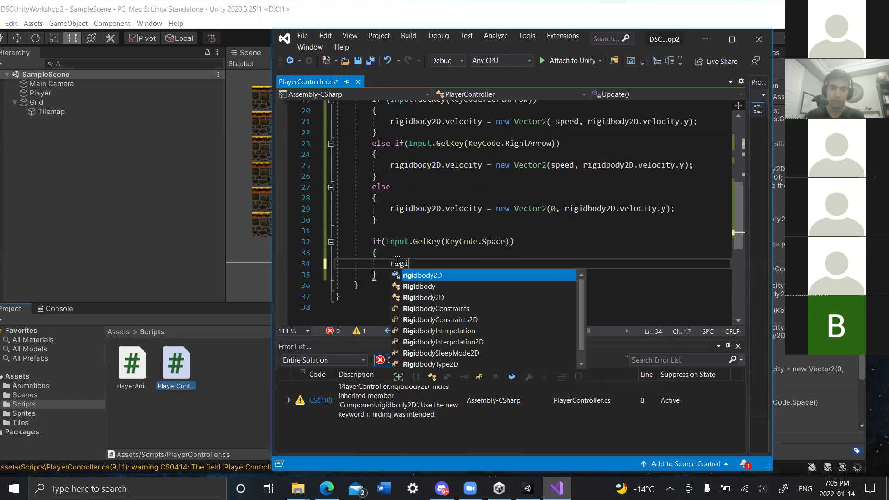
type("dbody2D.velocity ")
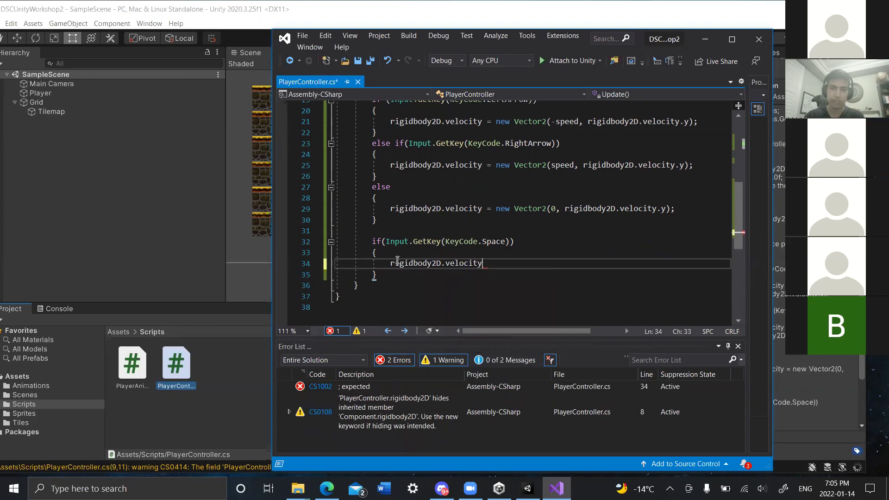
type("= new Vecto")
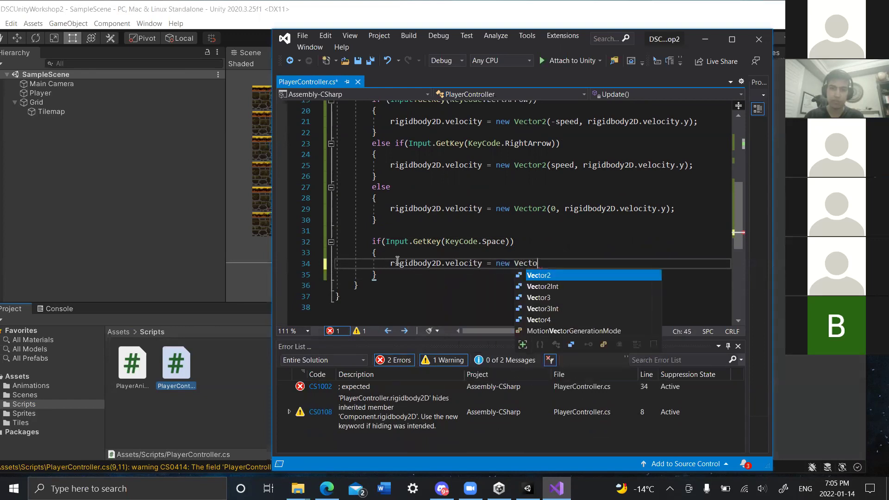
type("r2();")
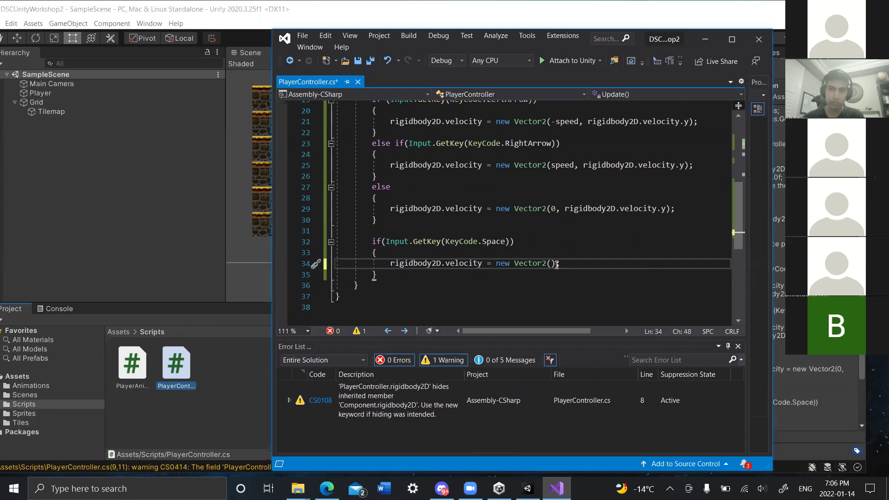
Fill in the jump line's Vector2 arguments with rigidbody2D.velocity.x and jumpSpeed, and save the script.
type("rigi")
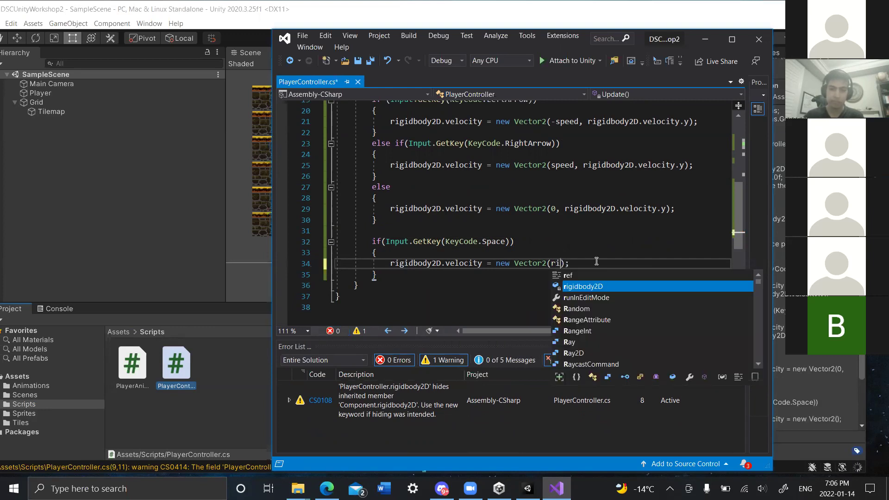
key("Tab")
type(".ve")
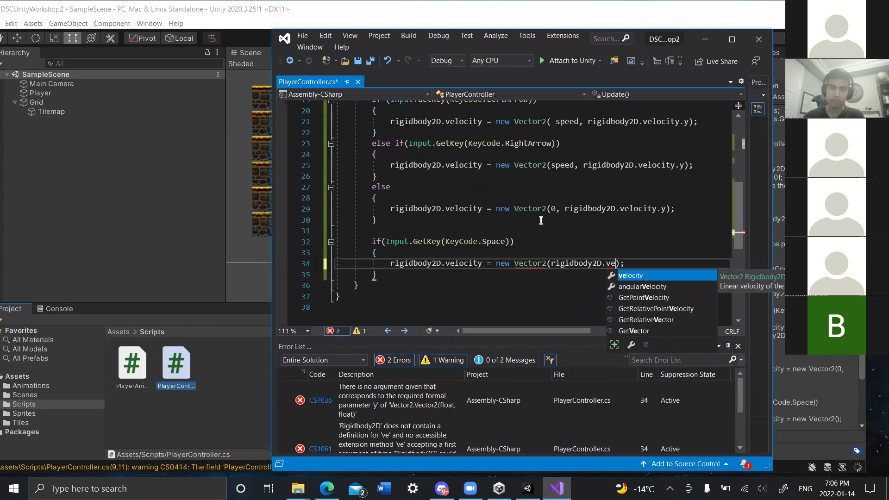
key("Tab")
type(".x")
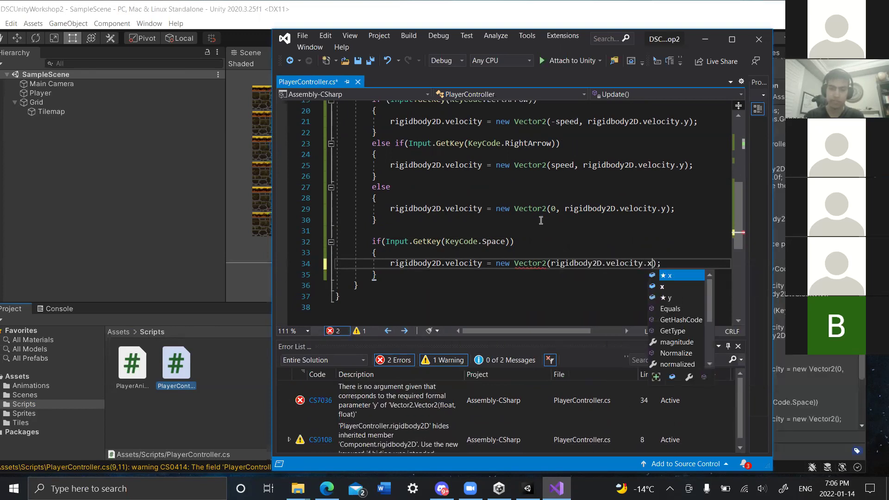
type(", ")
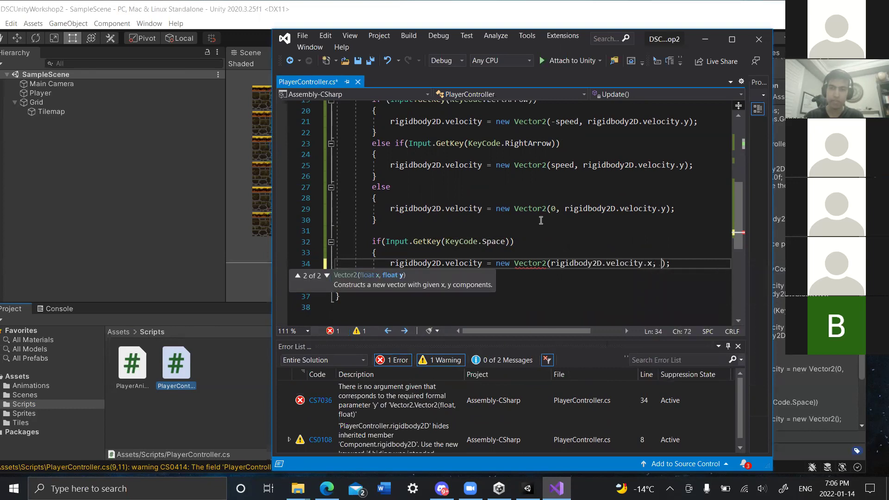
type("jumpS")
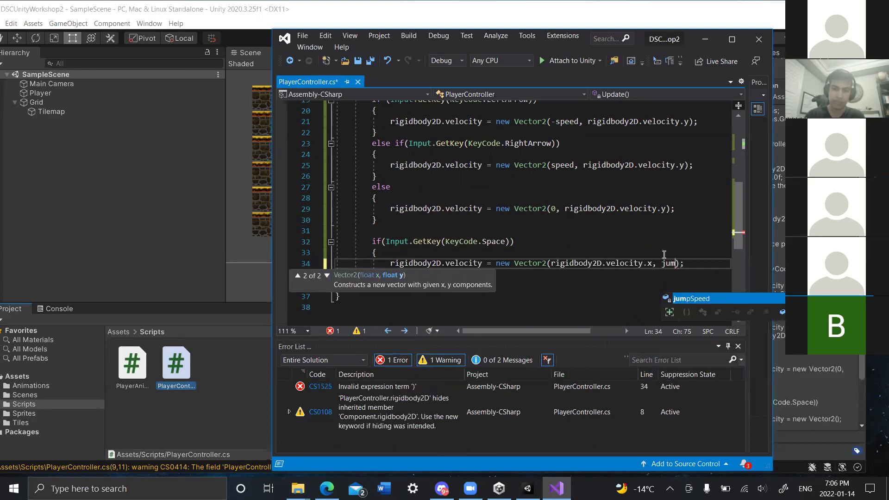
type("p")
key("Tab")
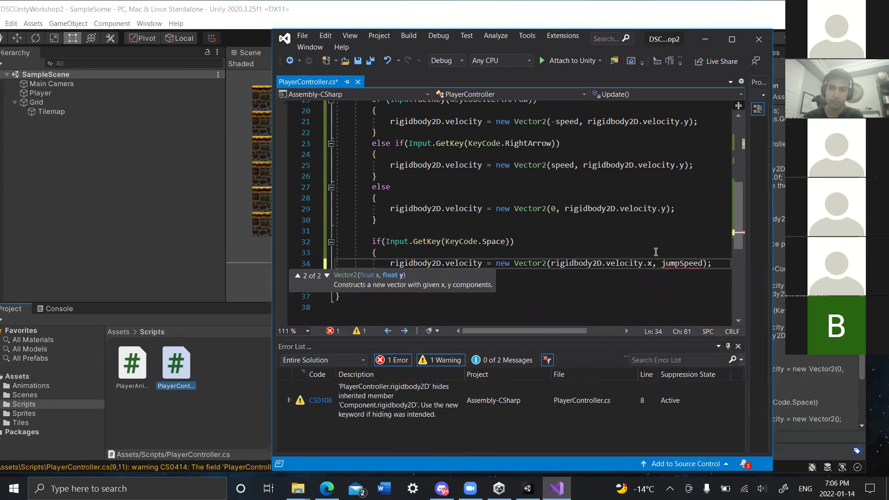
left_click(557, 275)
key("ctrl+s")
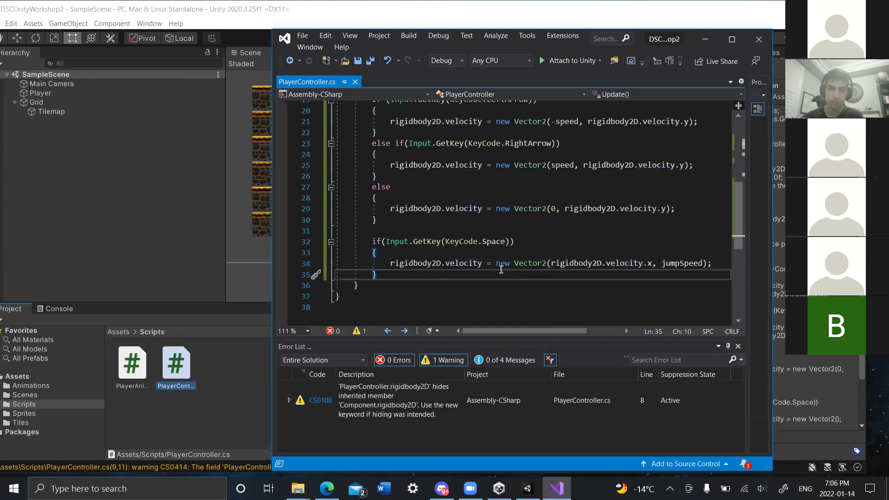
scroll(455, 148, "up", 5)
scroll(465, 221, "down", 6)
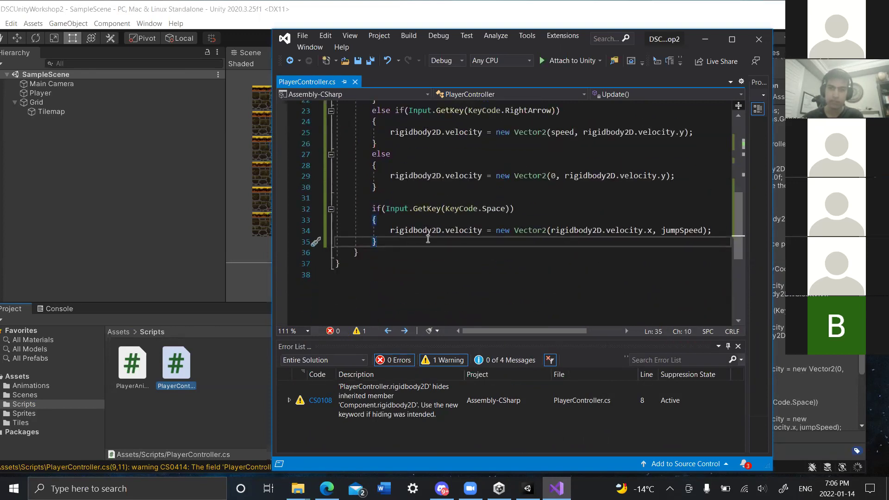
Return to Unity and play-test the Player's Space jump combined with left and right movement, ending by stopping Play mode.
left_click(704, 40)
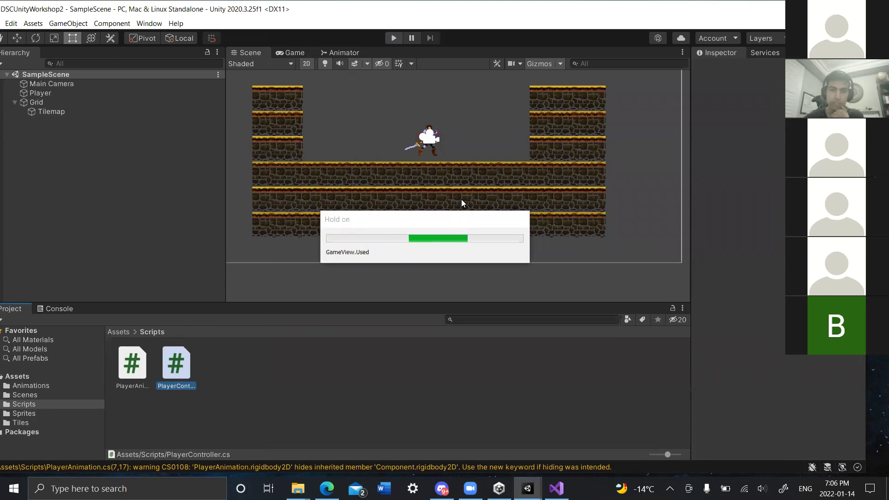
key("space")
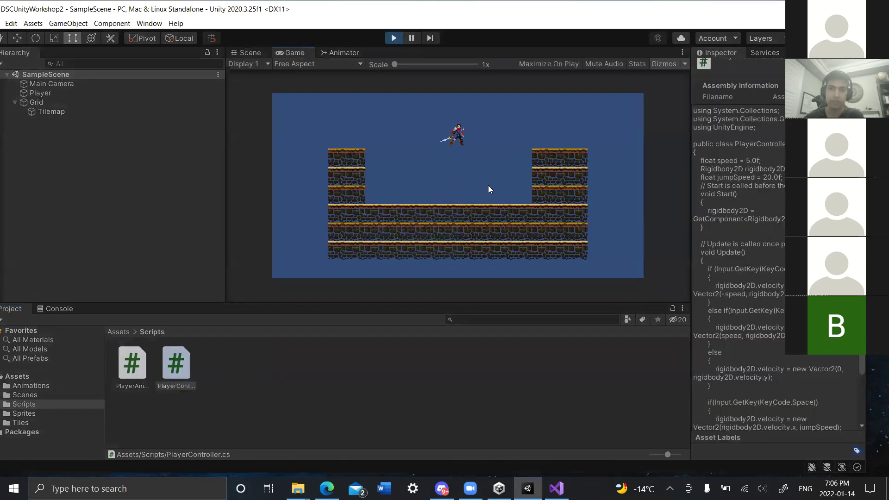
key("space")
key("space")
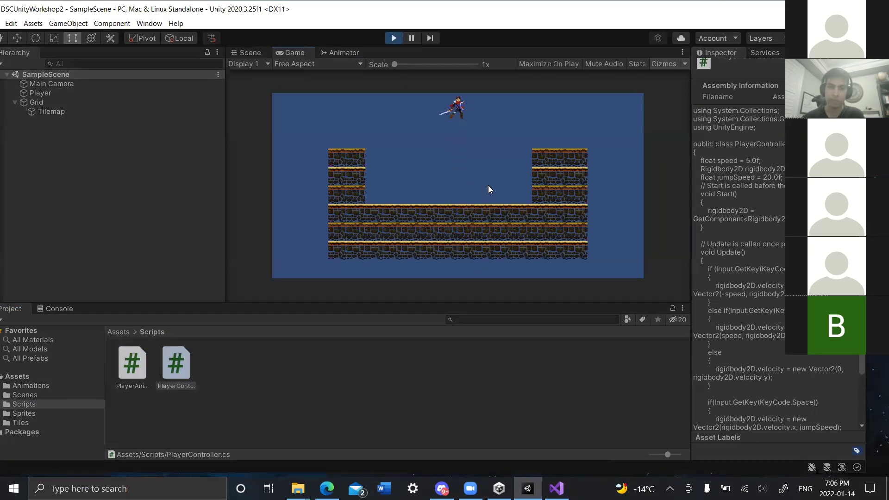
key("space")
key("Left")
key("space")
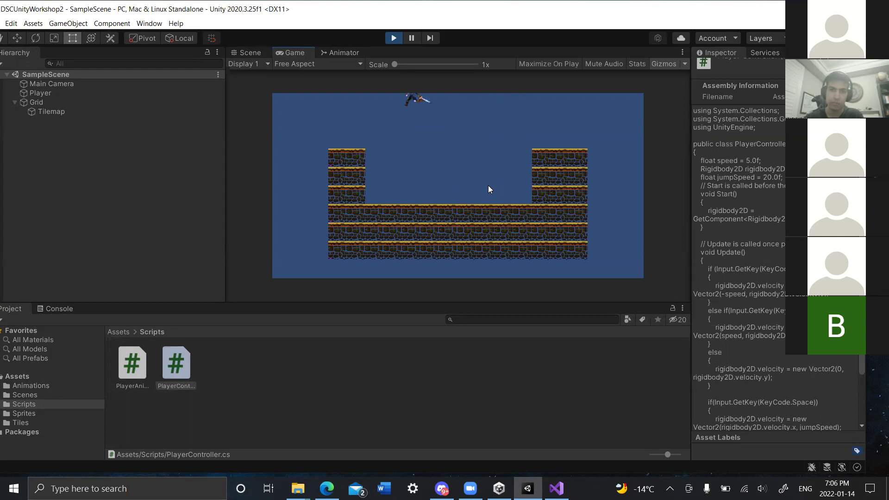
key("Right")
key("Left")
key("space")
key("space")
key("Right")
key("space")
key("Right")
key("space")
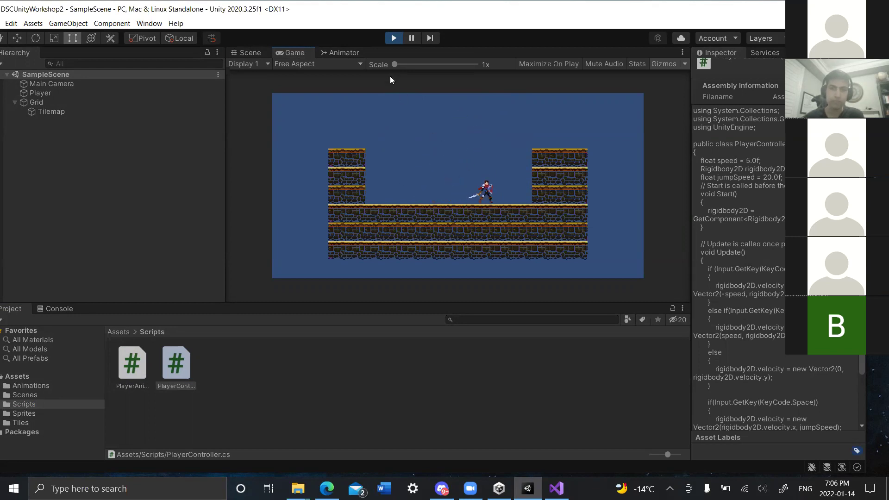
left_click(393, 38)
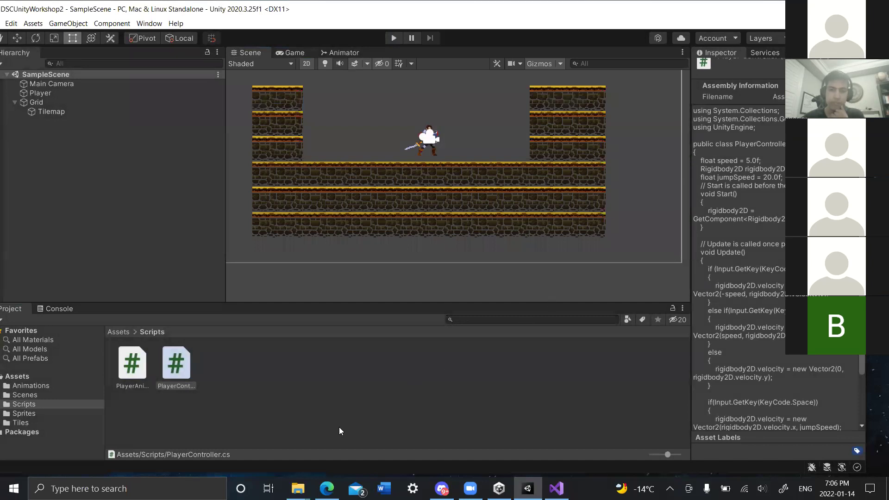
Switch to the Unity Workshop presentation in Google Slides in the browser and show the "Jumping - Diagram" slide.
left_click(327, 489)
left_click(95, 301)
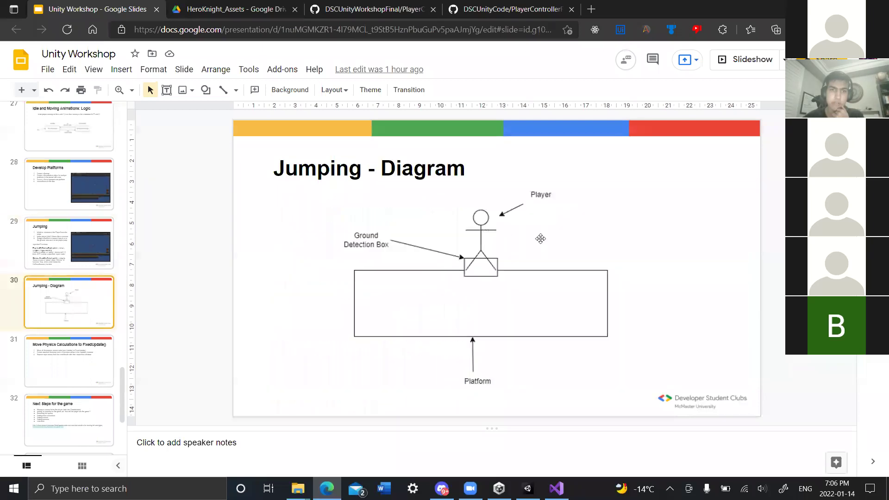